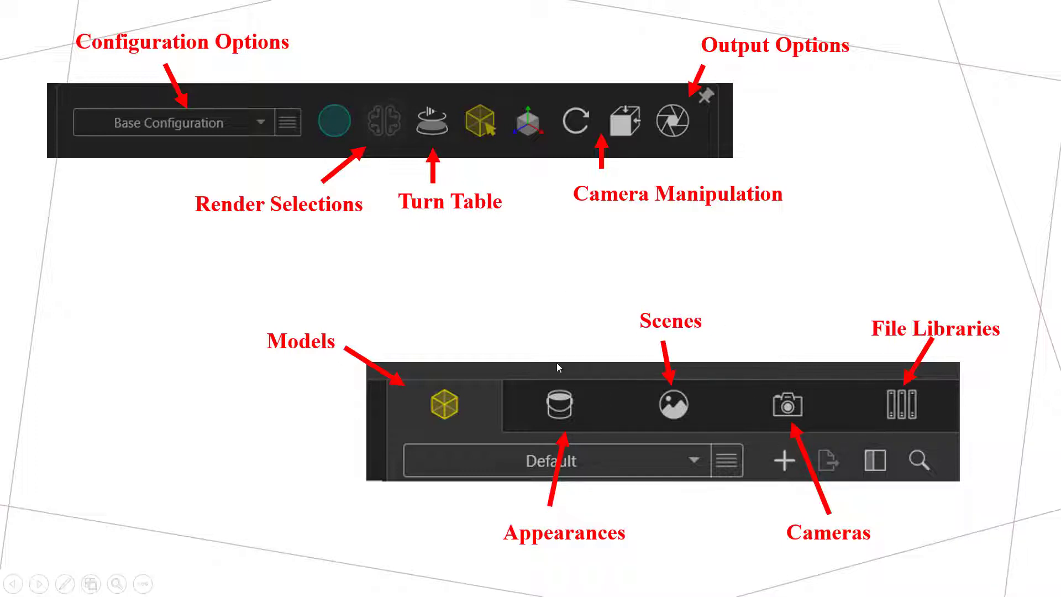
Switch to SOLIDWORKS and examine the assembly of the bus and two cars from several angles
key("alt+Tab")
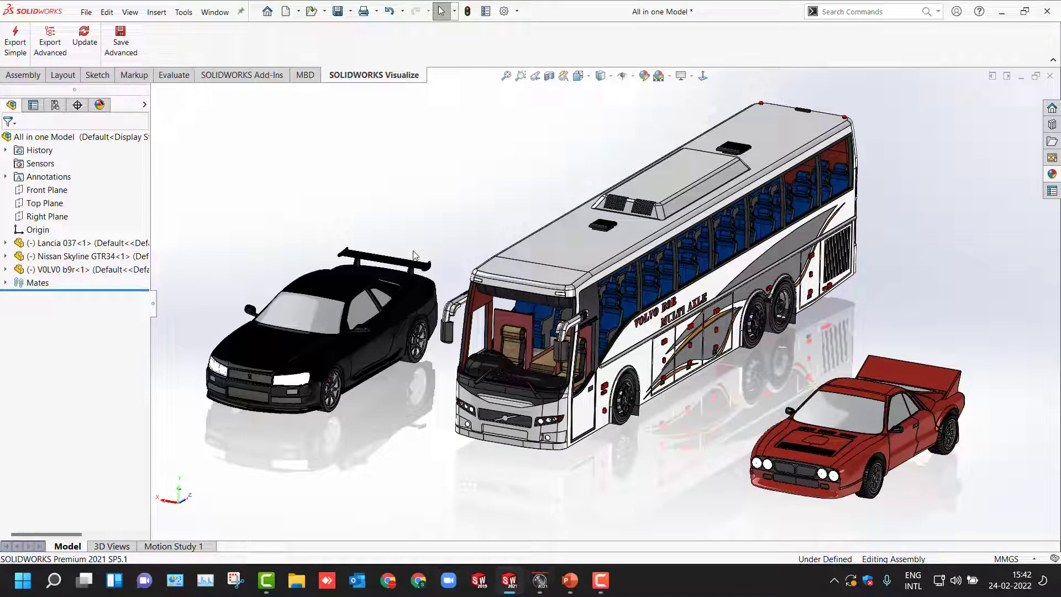
middle_click_drag(413, 252, 407, 252)
key("Left")
key("Left")
key("Left")
key("Left")
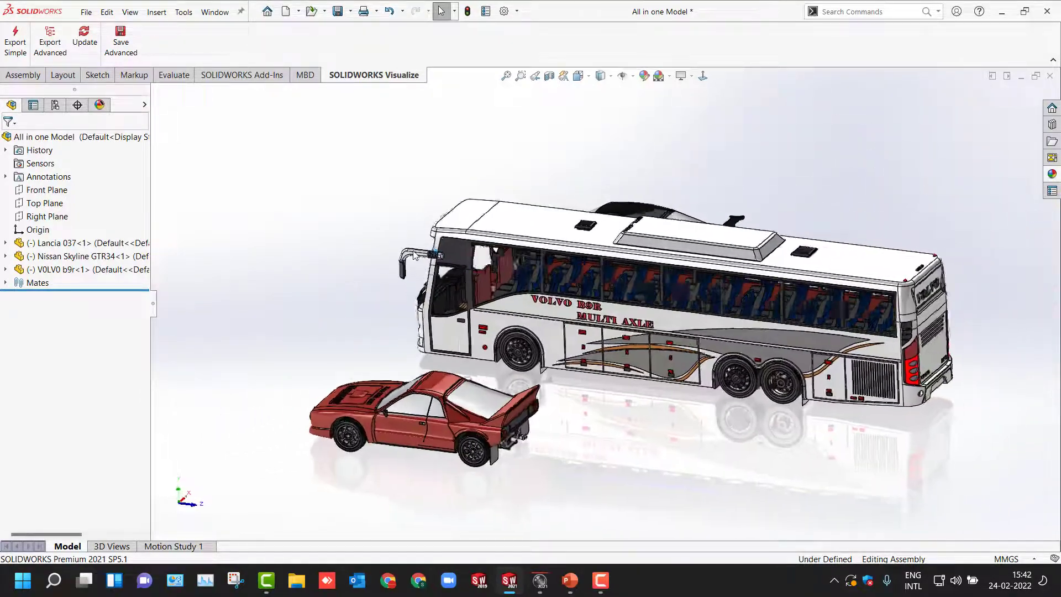
key("Right")
key("Right")
key("Right")
key("Right")
key("Right")
key("Right")
key("Right")
key("Down")
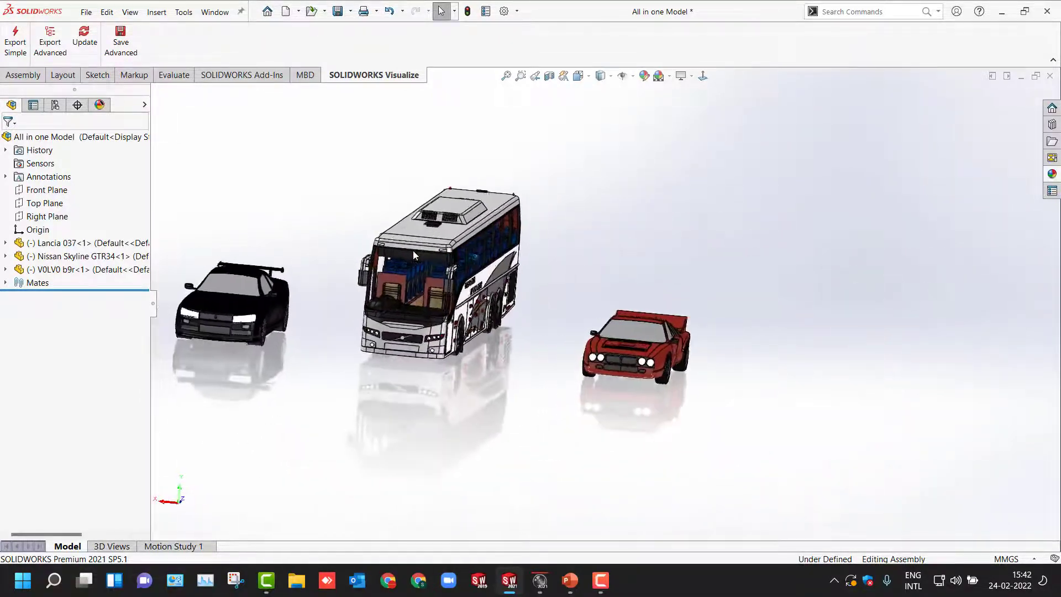
key("f")
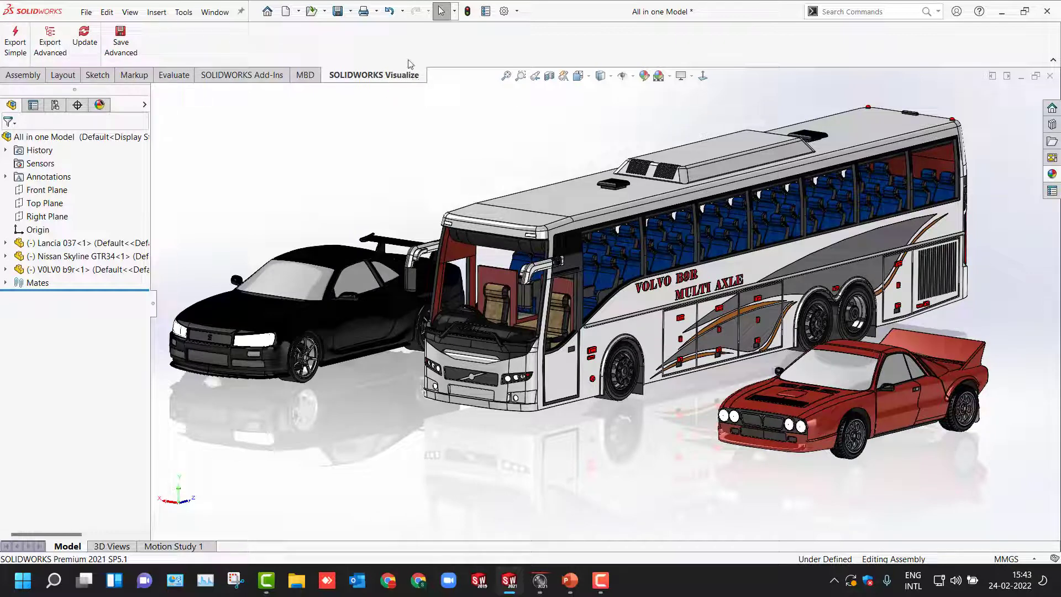
Review the SOLIDWORKS Visualize entry in the add-ins list and close the list without changes
left_click(516, 11)
left_click(519, 56)
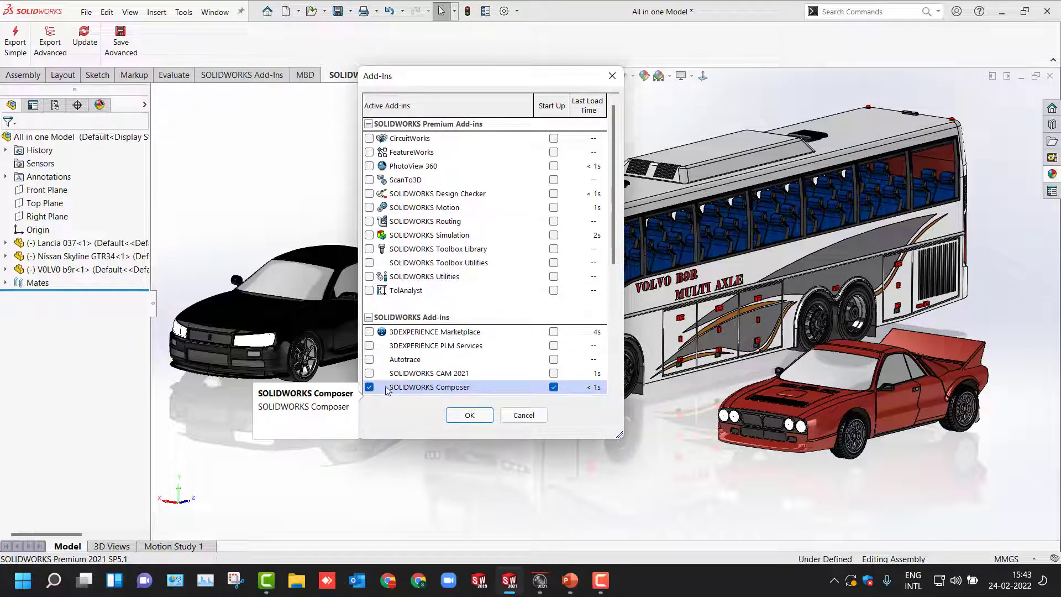
scroll(387, 360, "down", 4)
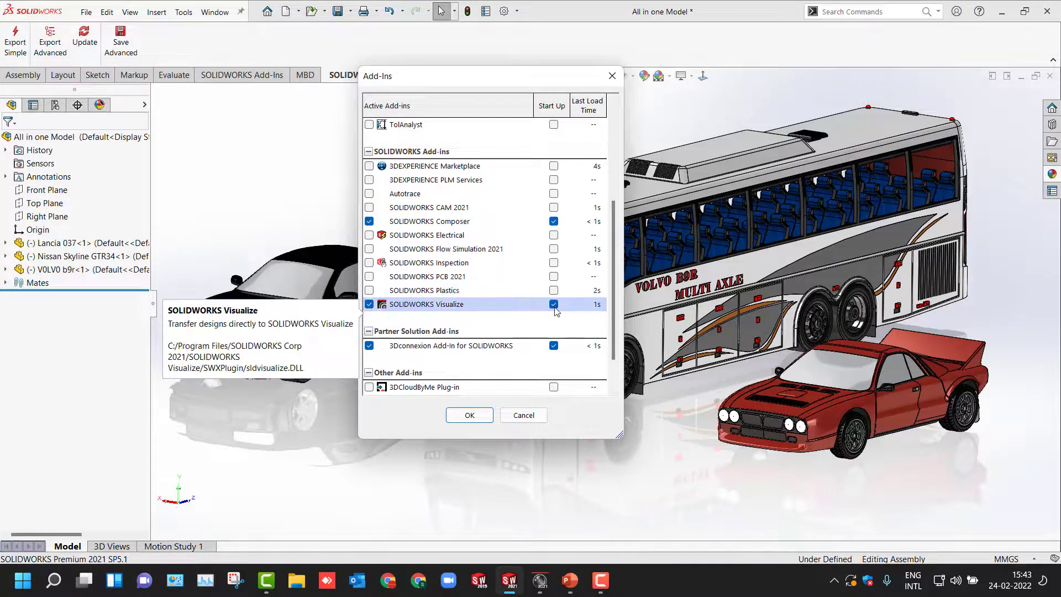
left_click(510, 414)
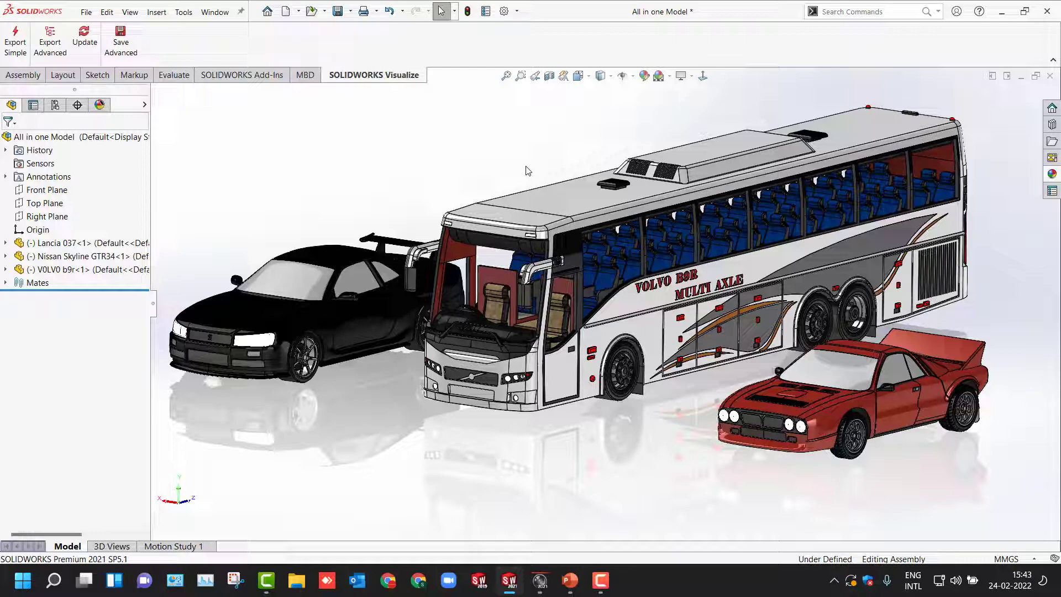
Switch to SOLIDWORKS Visualize and save the Range Rover project
middle_click_drag(486, 158, 373, 125)
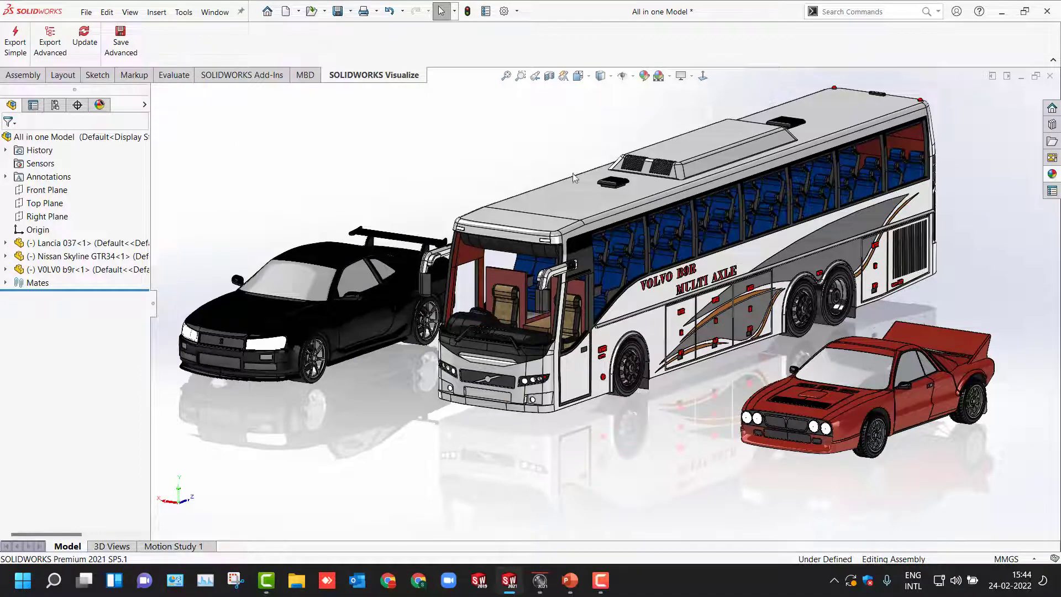
left_click(540, 582)
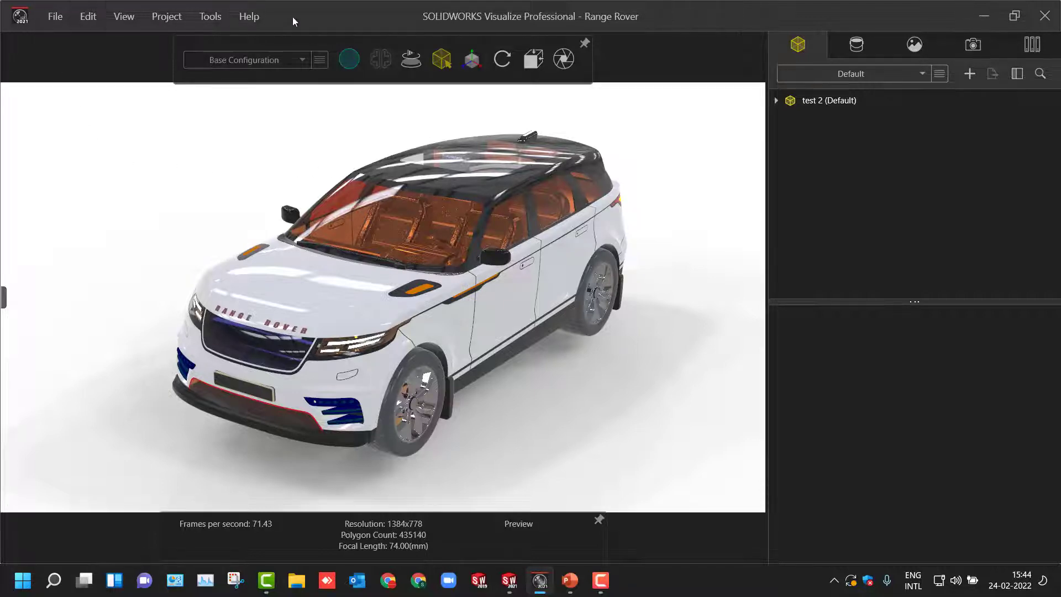
mouse_move(368, 63)
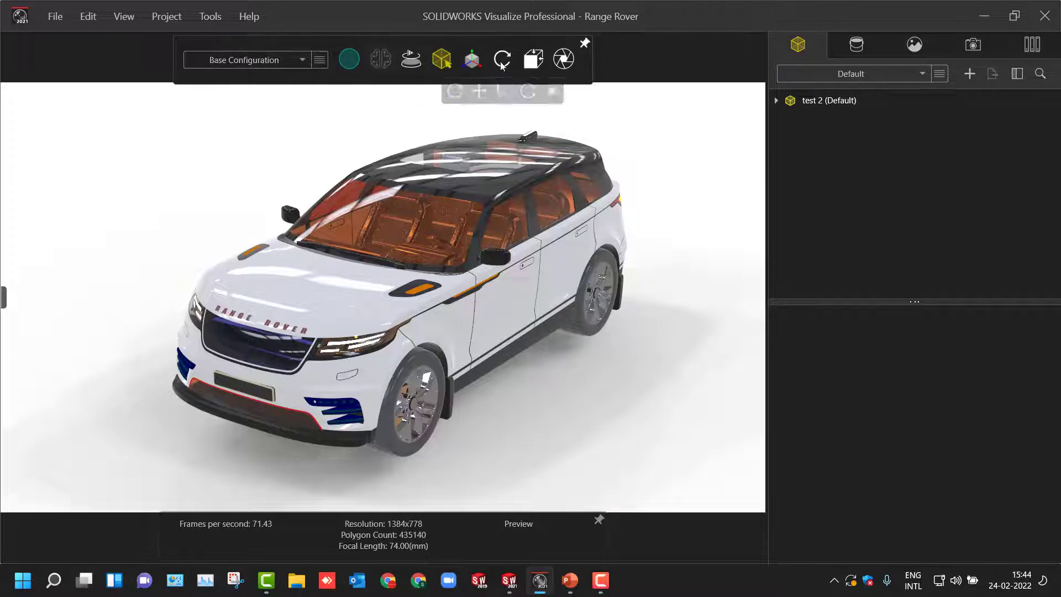
mouse_move(532, 64)
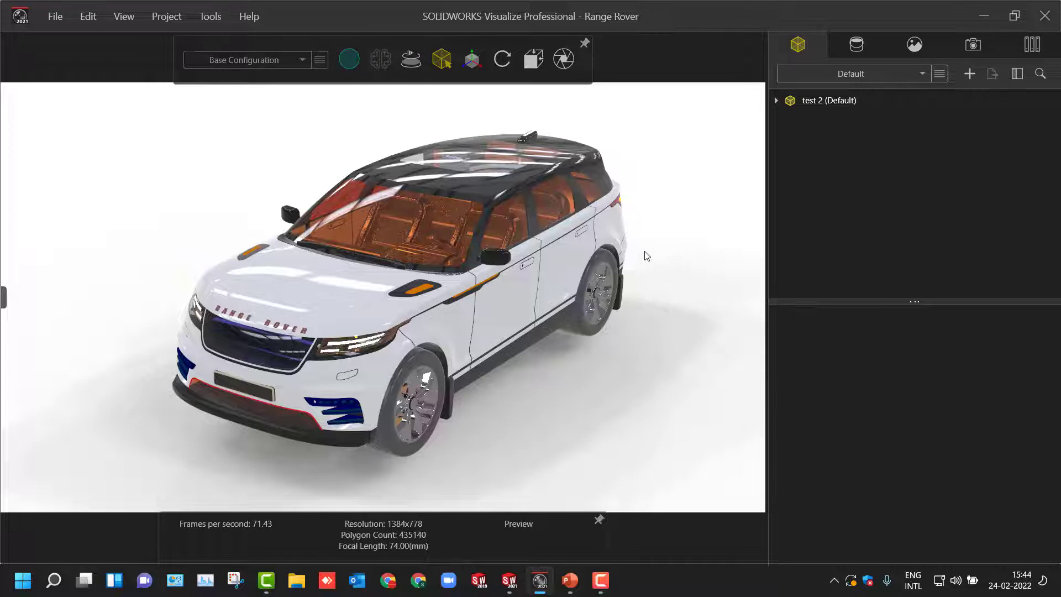
middle_click_drag(648, 246, 611, 237)
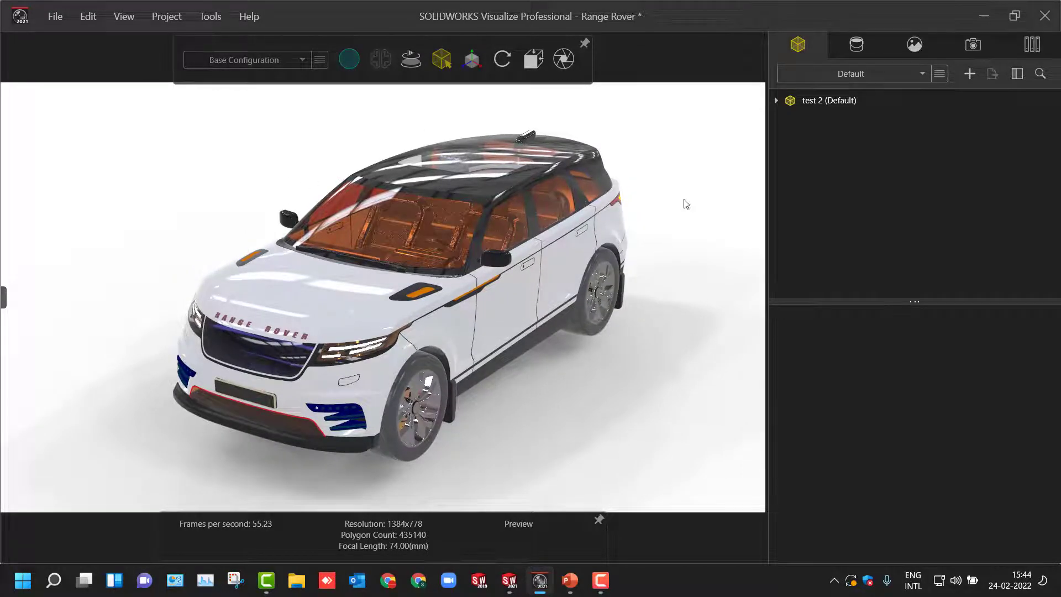
left_click(67, 21)
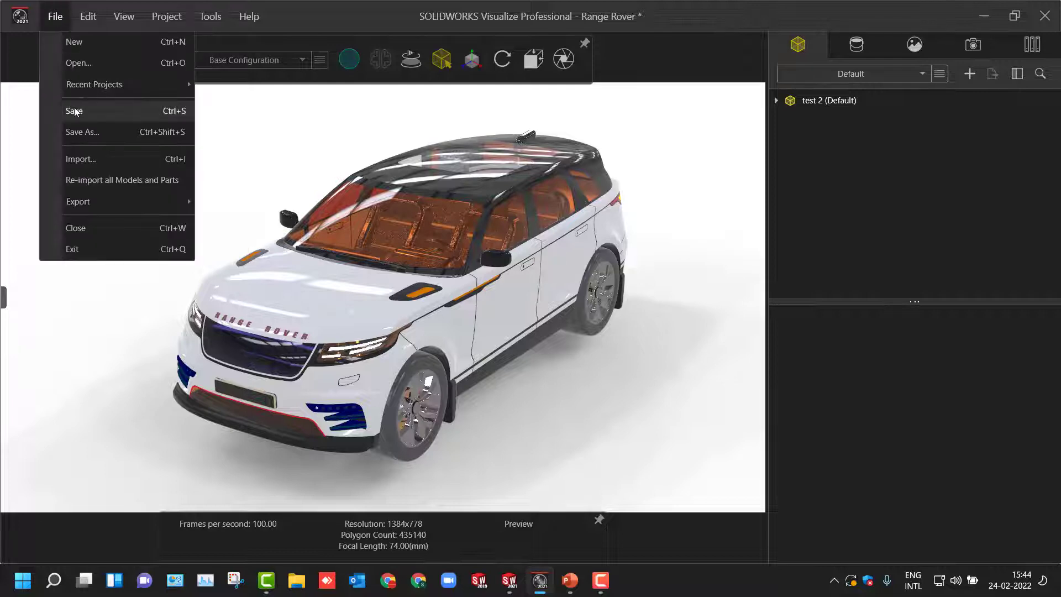
left_click(92, 113)
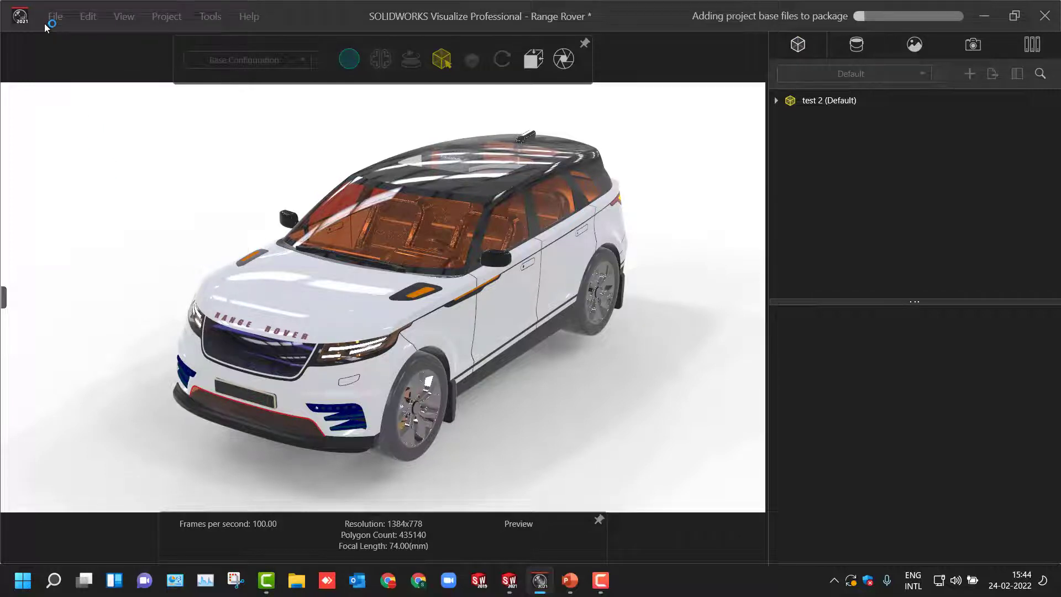
Return to SOLIDWORKS and send the All in one Model assembly to Visualize with Export Advanced
left_click(509, 580)
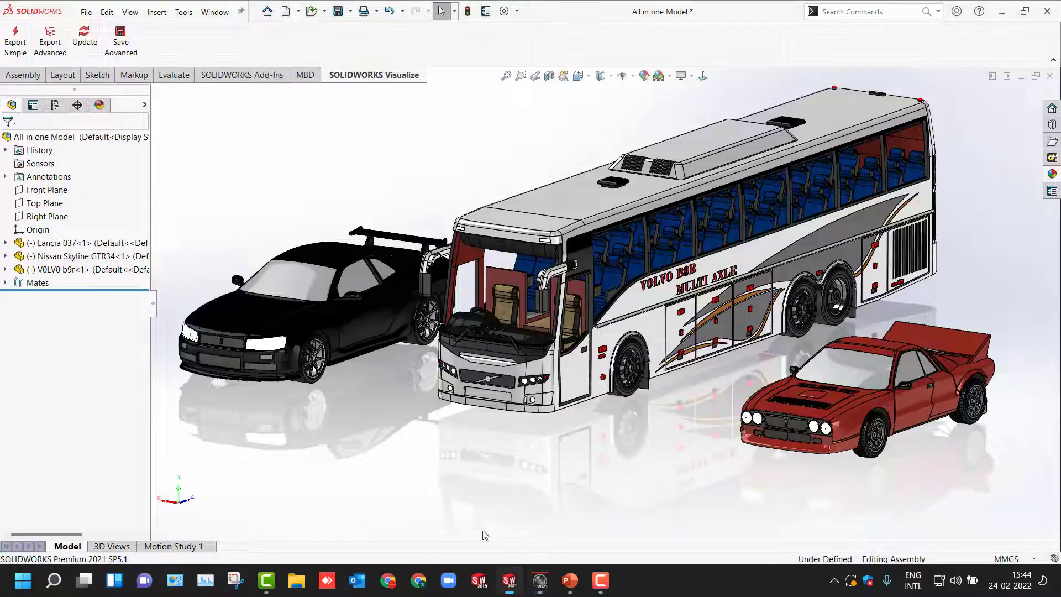
left_click(52, 49)
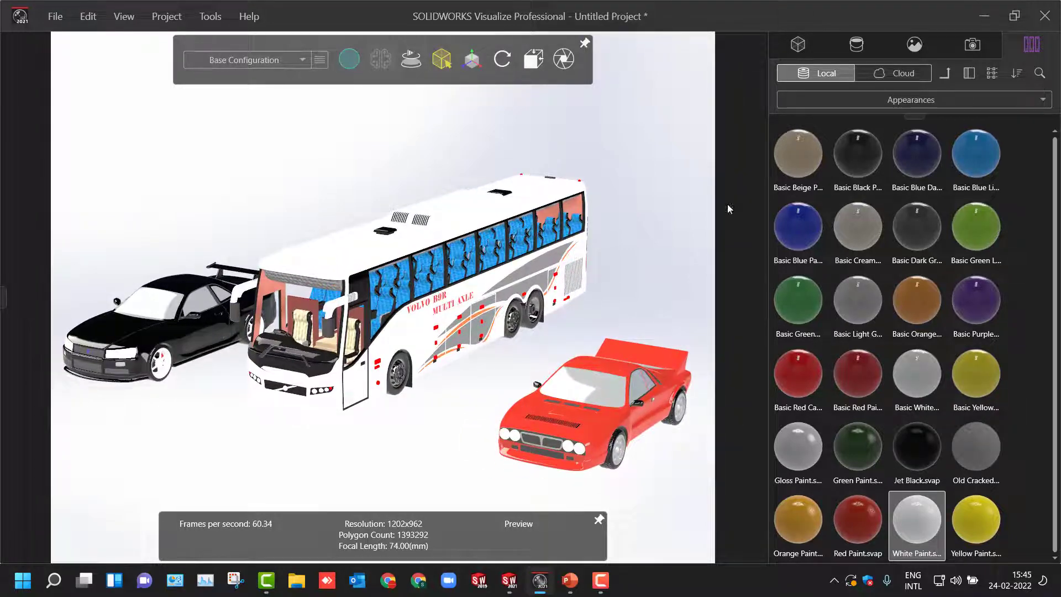
Show the project's models and switch the render mode to Accurate
left_click(796, 45)
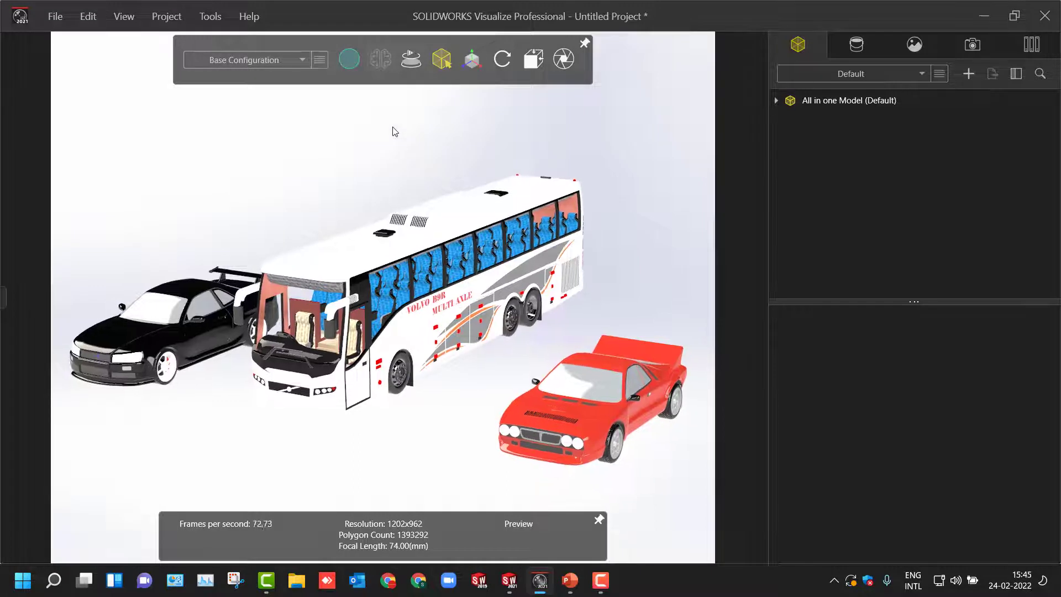
mouse_move(350, 56)
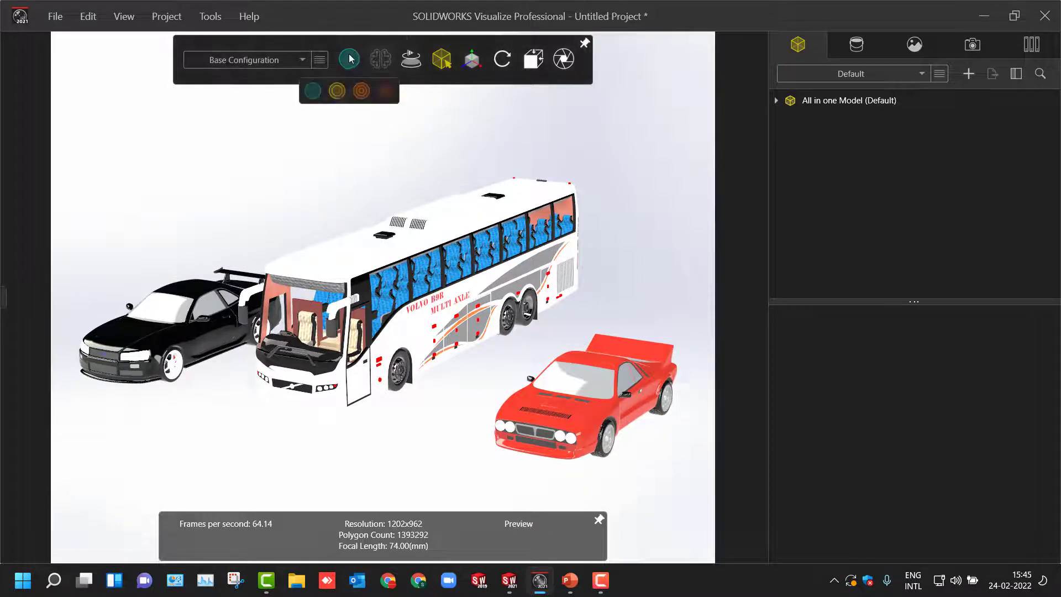
left_click(361, 92)
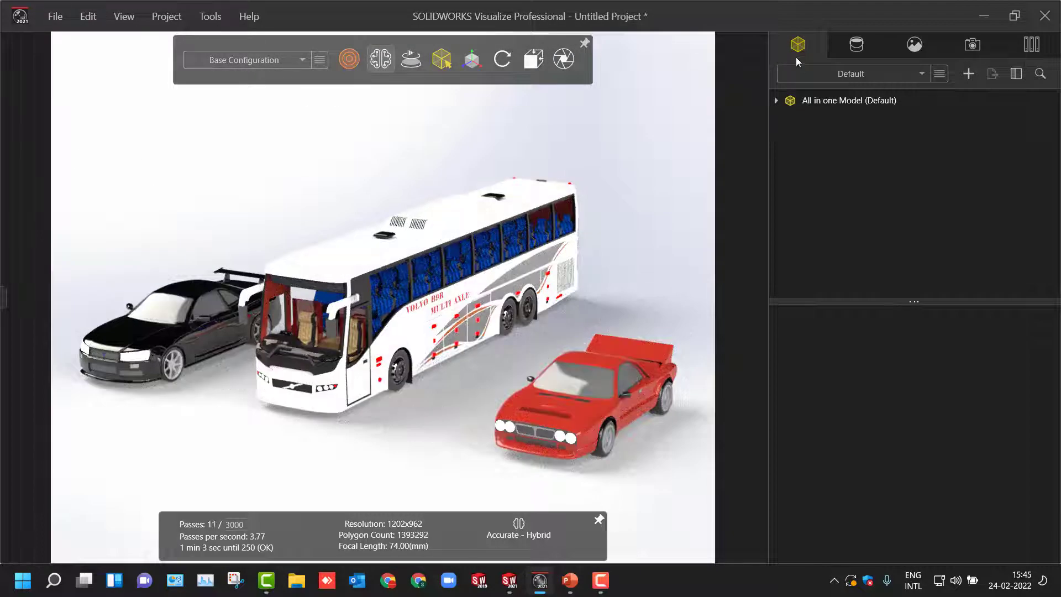
Look through the project's appearances and the local and cloud appearance libraries
left_click(856, 45)
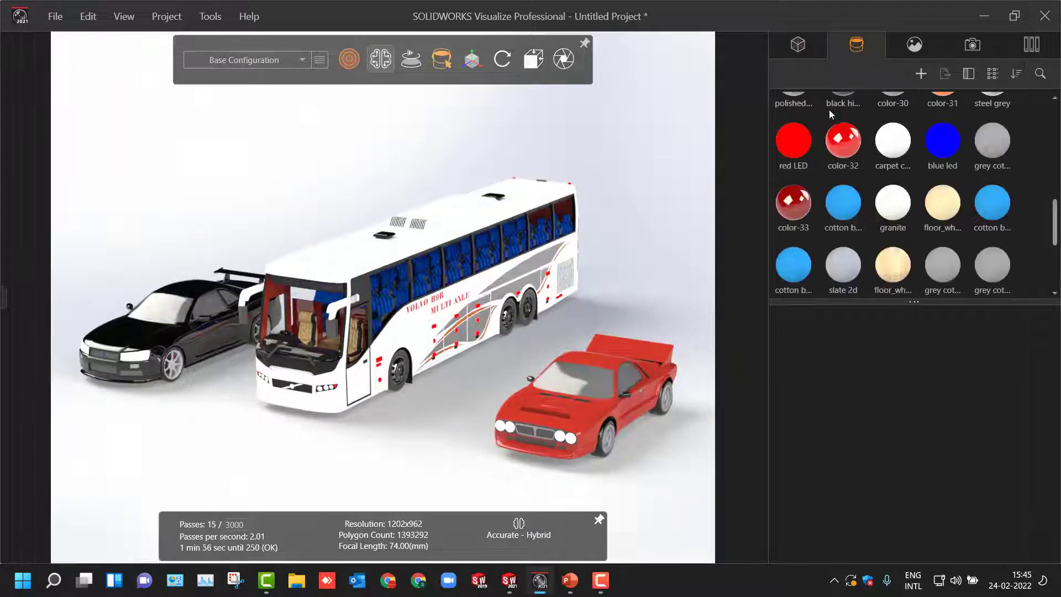
left_click(1036, 50)
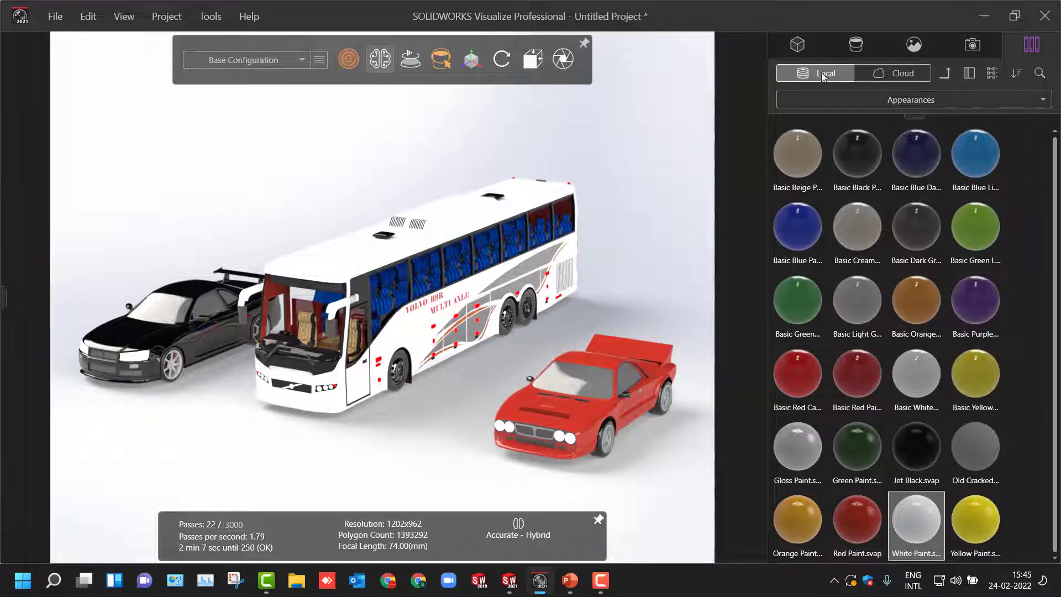
left_click(897, 79)
left_click(828, 74)
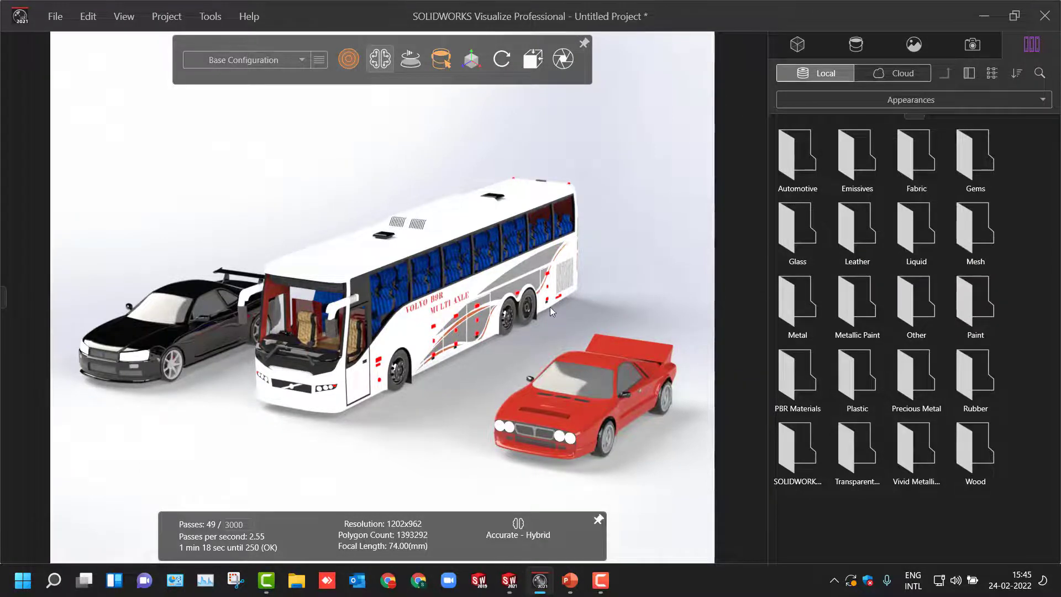
Set the render mode to Preview and apply Basic Blue Dark Paint from the local Paint library to the bus's main body
left_click(349, 59)
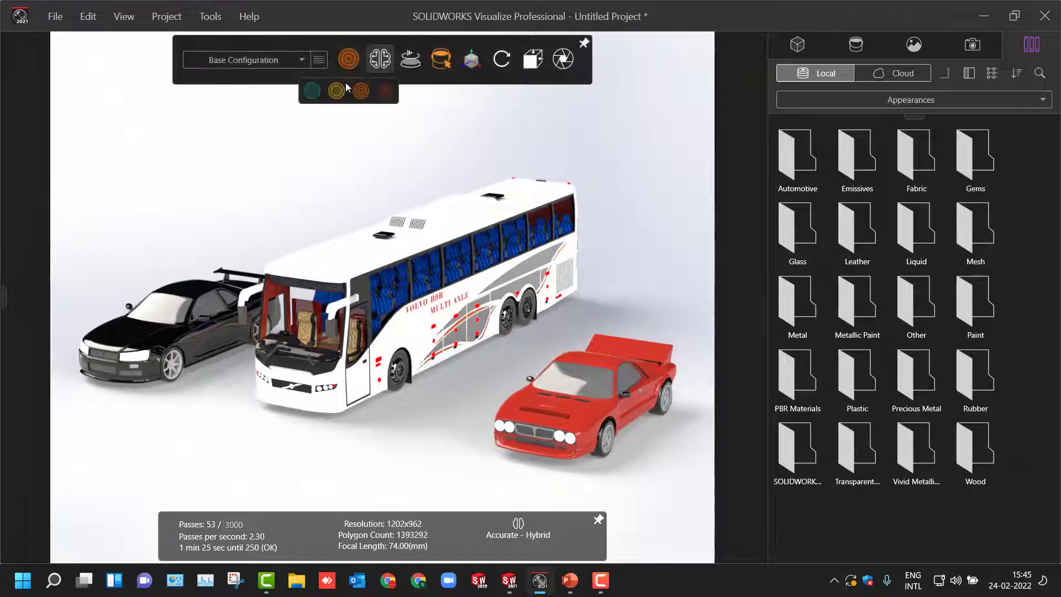
left_click(311, 93)
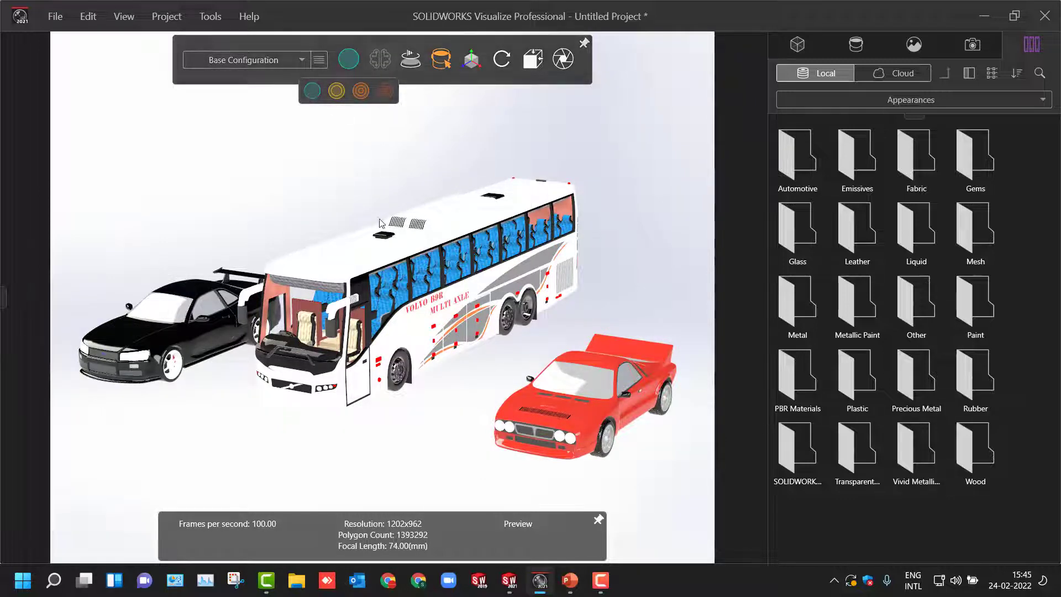
left_click_drag(553, 275, 559, 276)
scroll(558, 276, "up", 5)
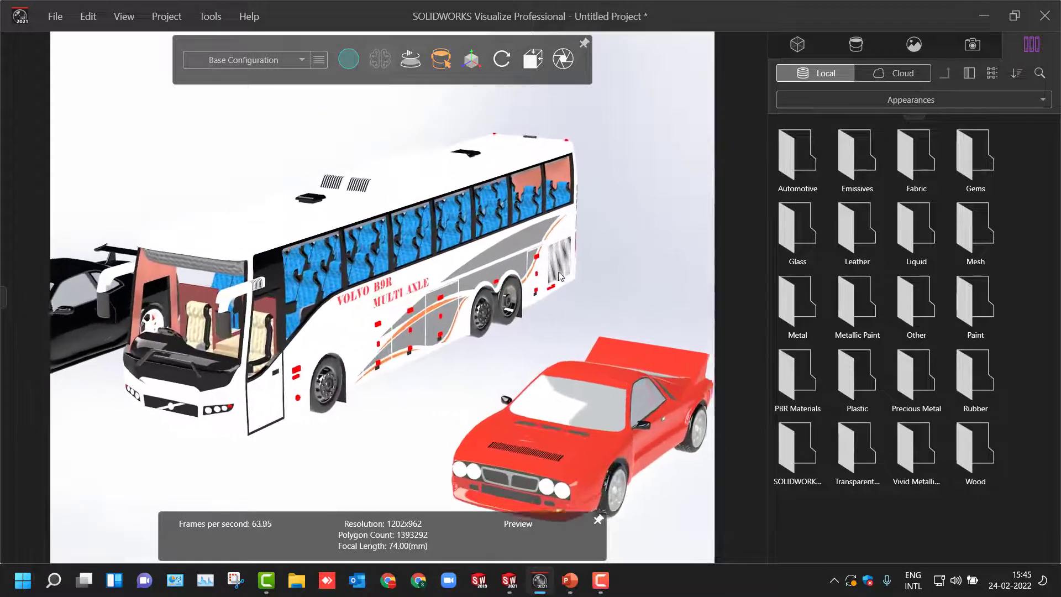
middle_click_drag(260, 213, 266, 208)
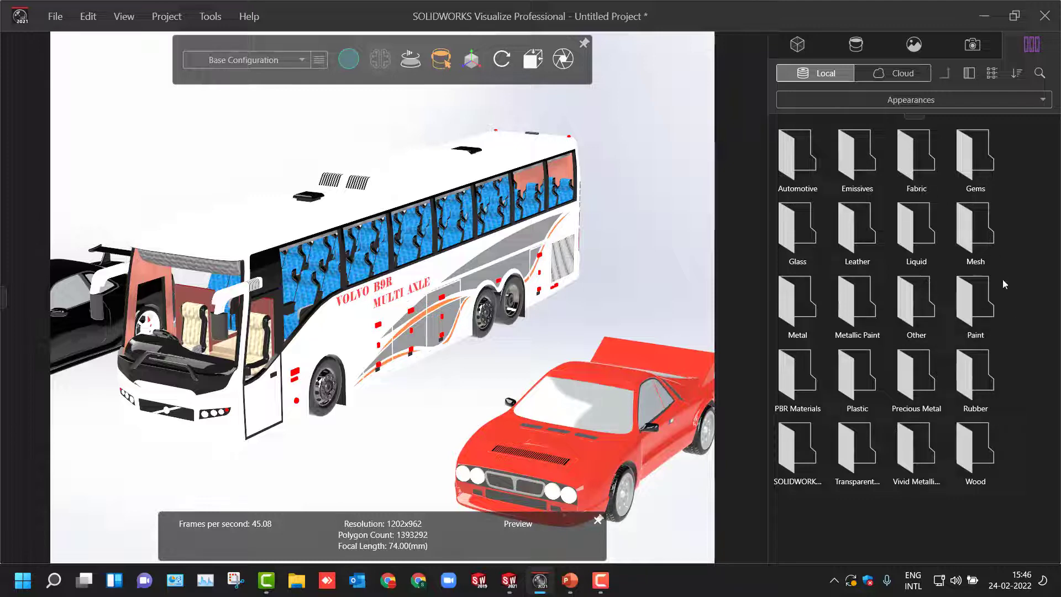
double_click(983, 311)
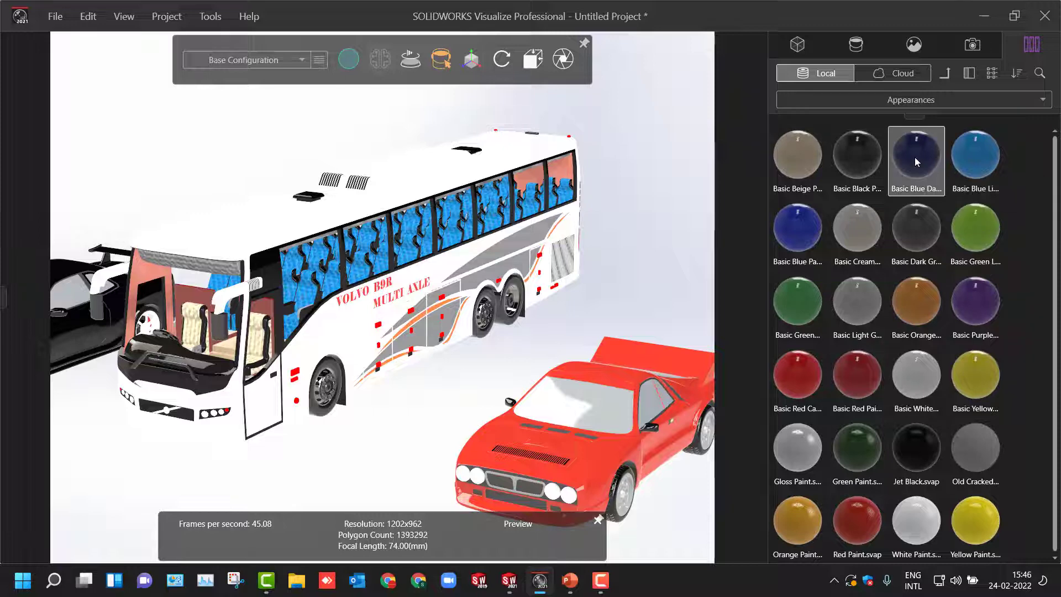
mouse_move(915, 161)
left_mouse_down()
mouse_move(930, 332)
mouse_move(289, 256)
mouse_move(258, 237)
left_mouse_up()
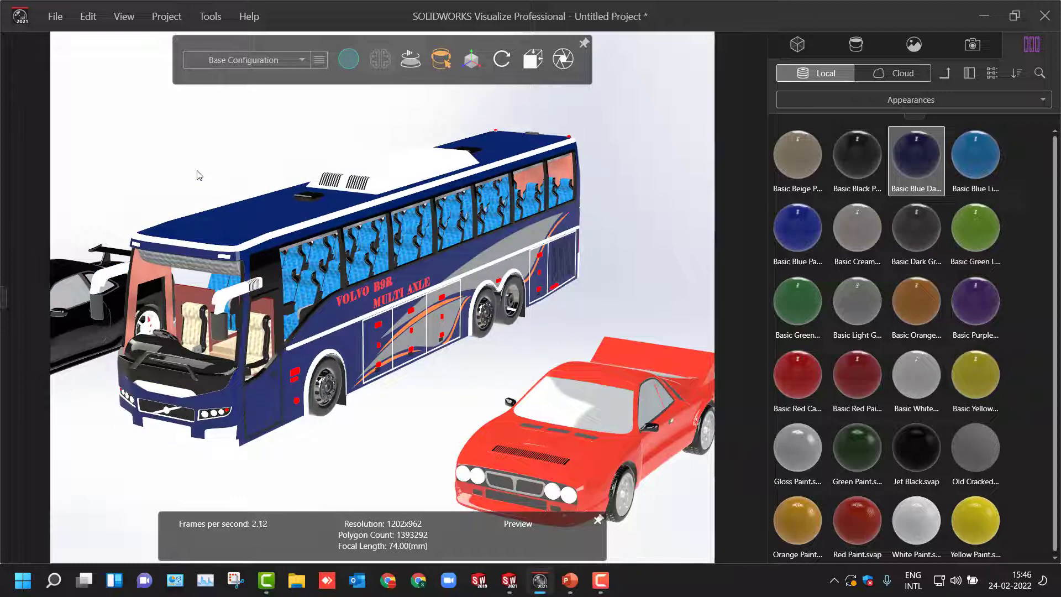
Copy Basic Blue Dark Paint from the bus roof onto the remaining white bodywork and clear the selection
scroll(198, 171, "up", 3)
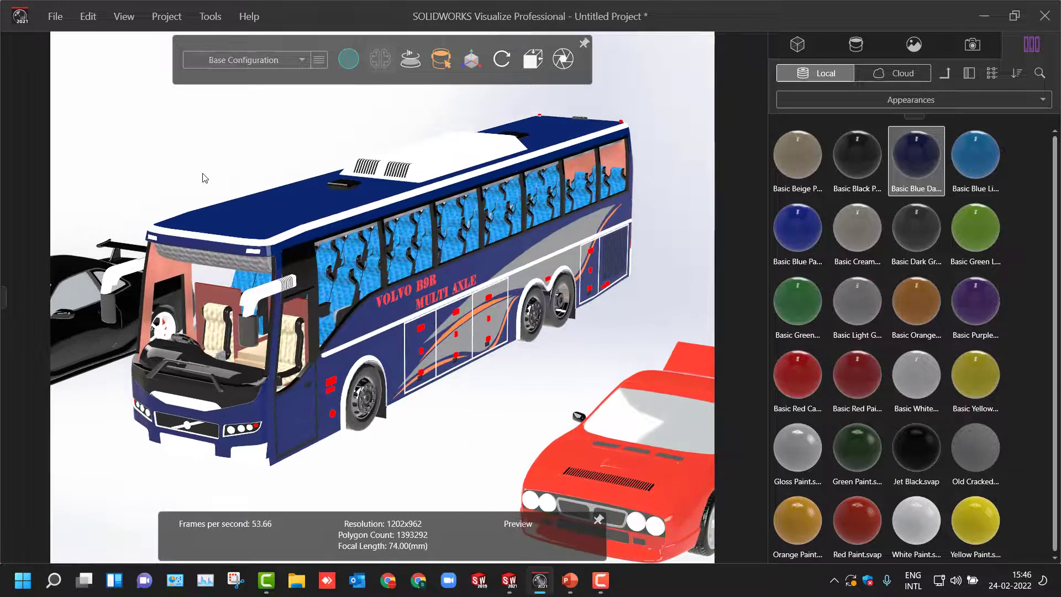
left_click(269, 212, "shift")
right_click(295, 233, "shift")
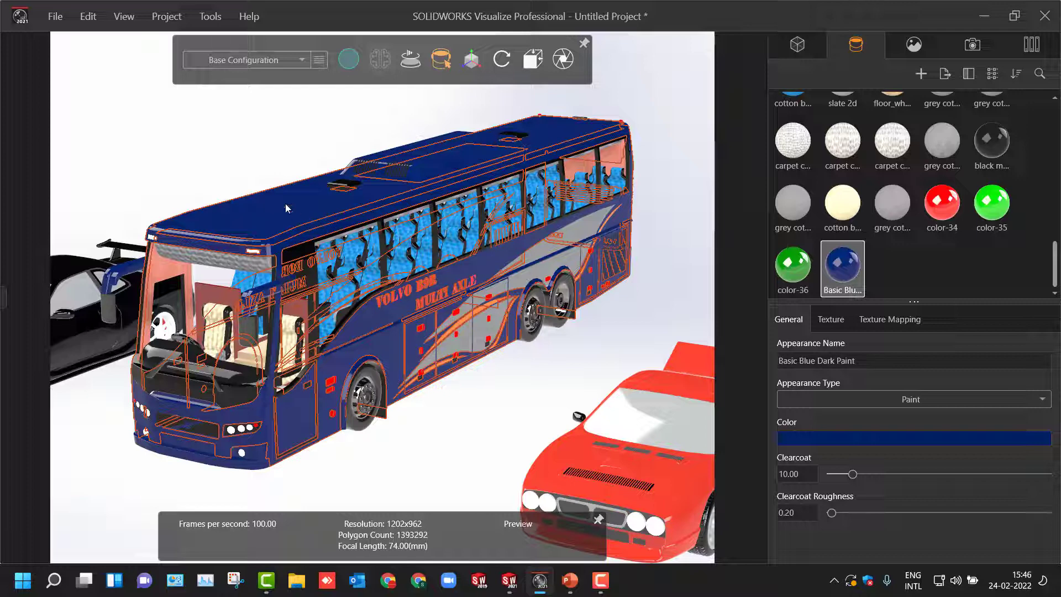
left_click(256, 163)
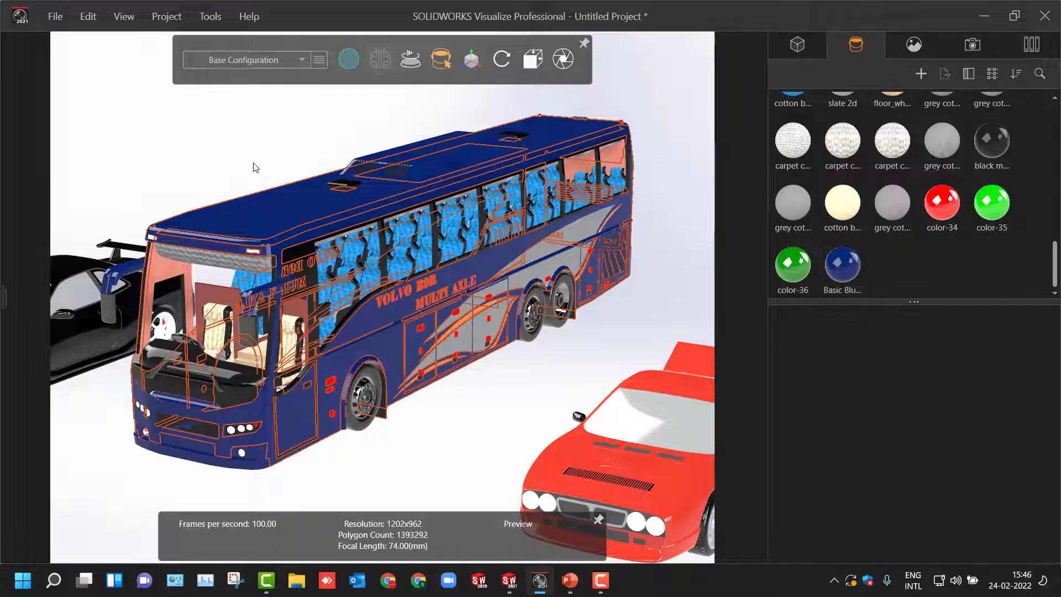
left_click(256, 167)
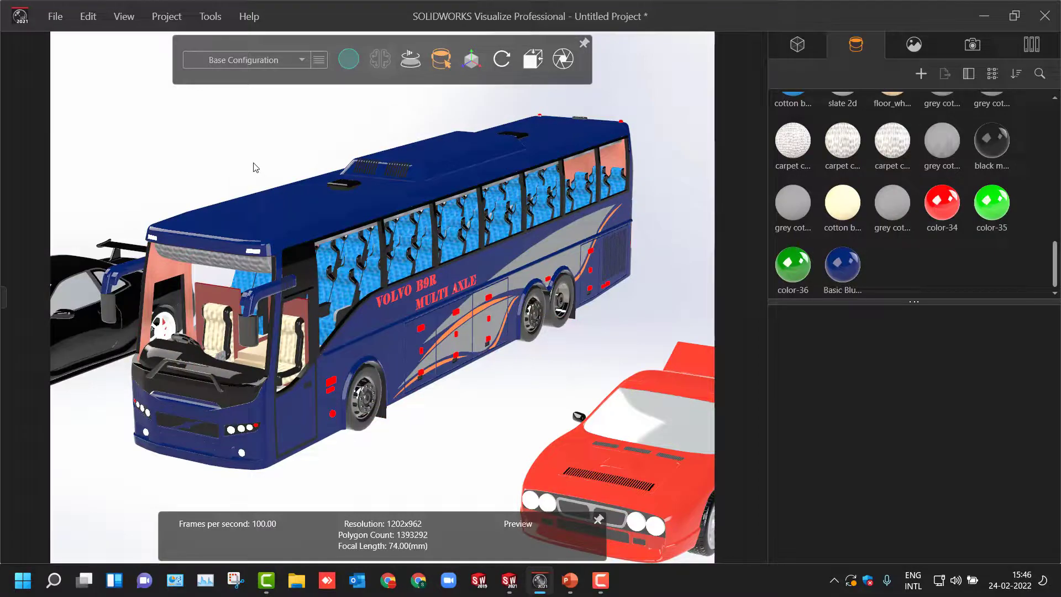
Frame the repainted bus more closely and render it in Accurate mode
scroll(256, 167, "up", 4)
scroll(256, 167, "down", 2)
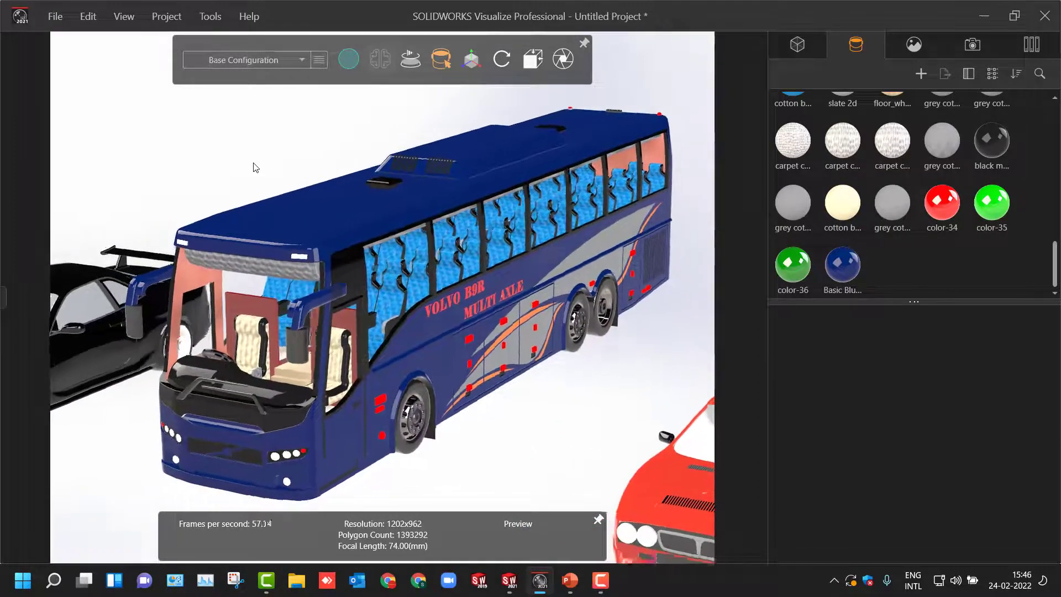
mouse_move(356, 64)
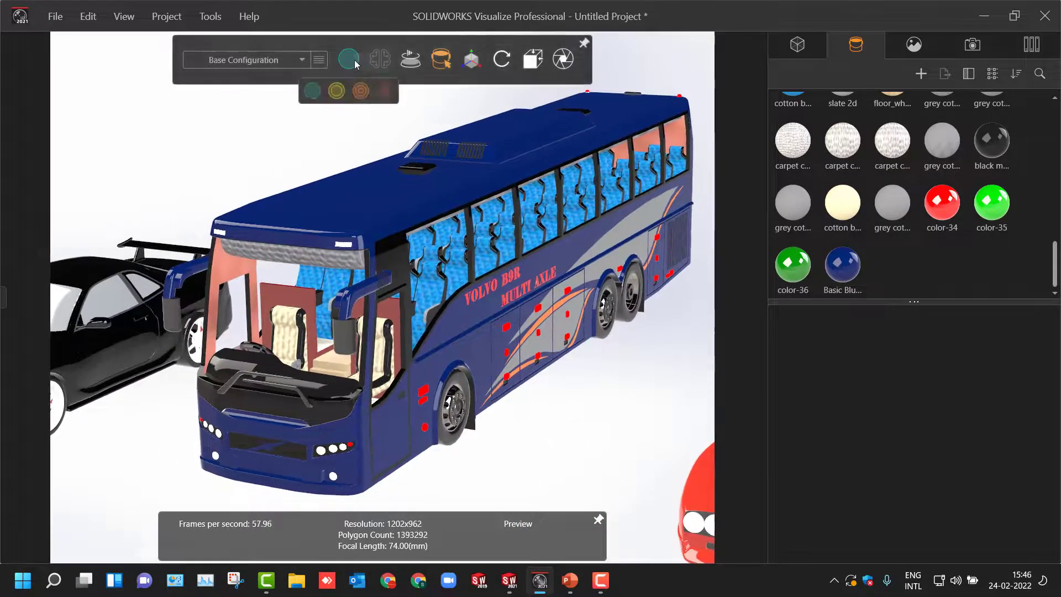
left_click(361, 91)
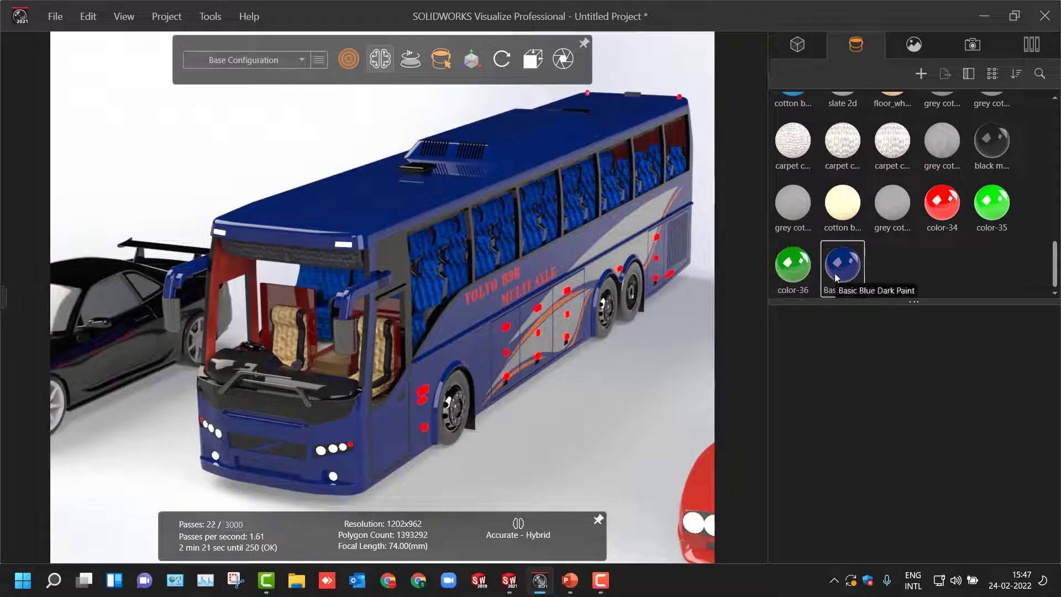
Set the render mode to Preview and copy the bus body's Basic Blue Dark Paint onto the grey mirror housing and the wipers
mouse_move(348, 58)
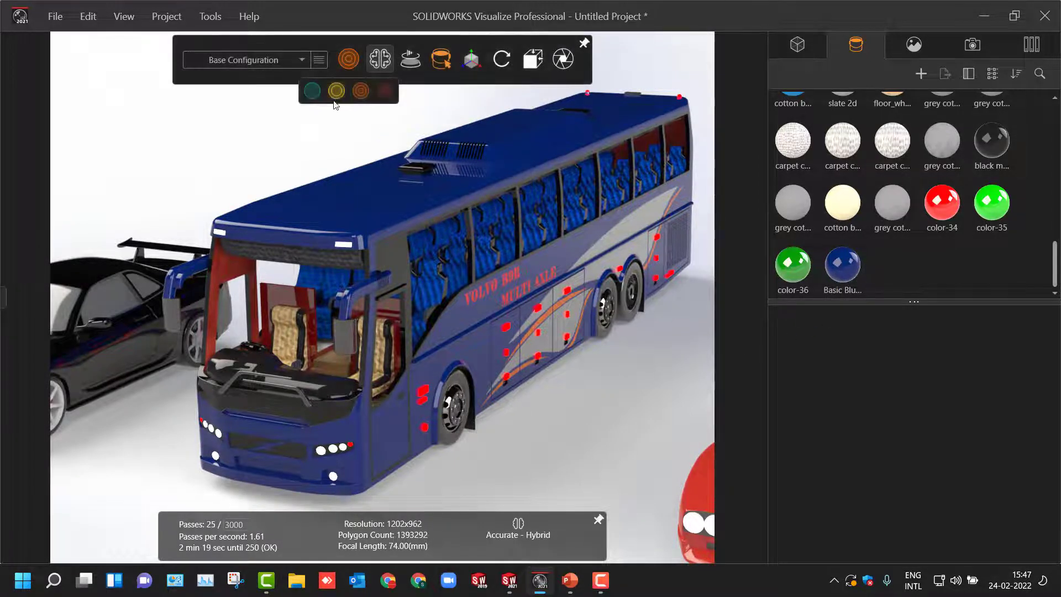
left_click(312, 91)
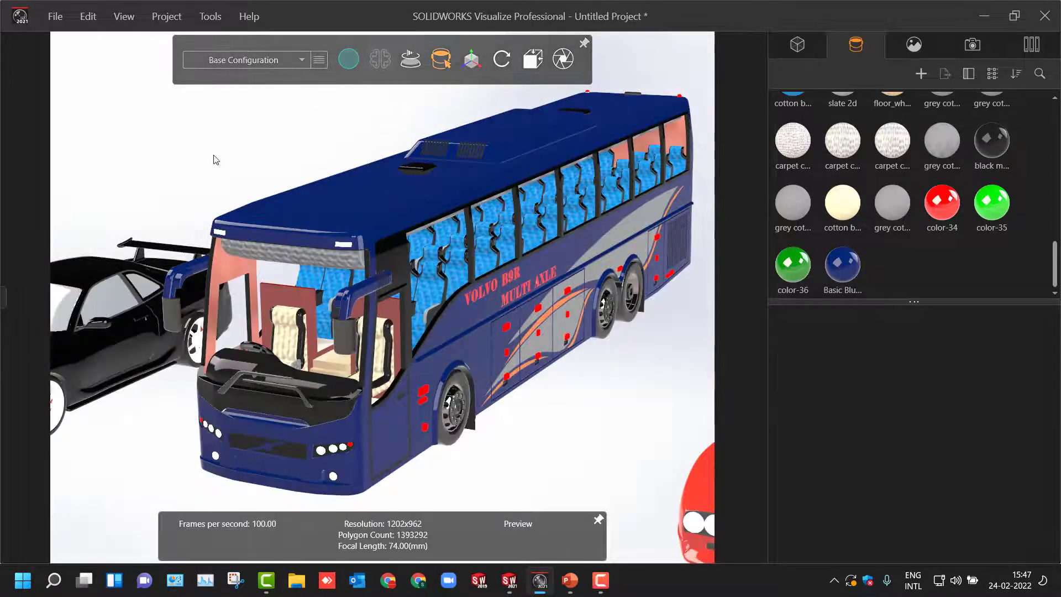
left_click(346, 224)
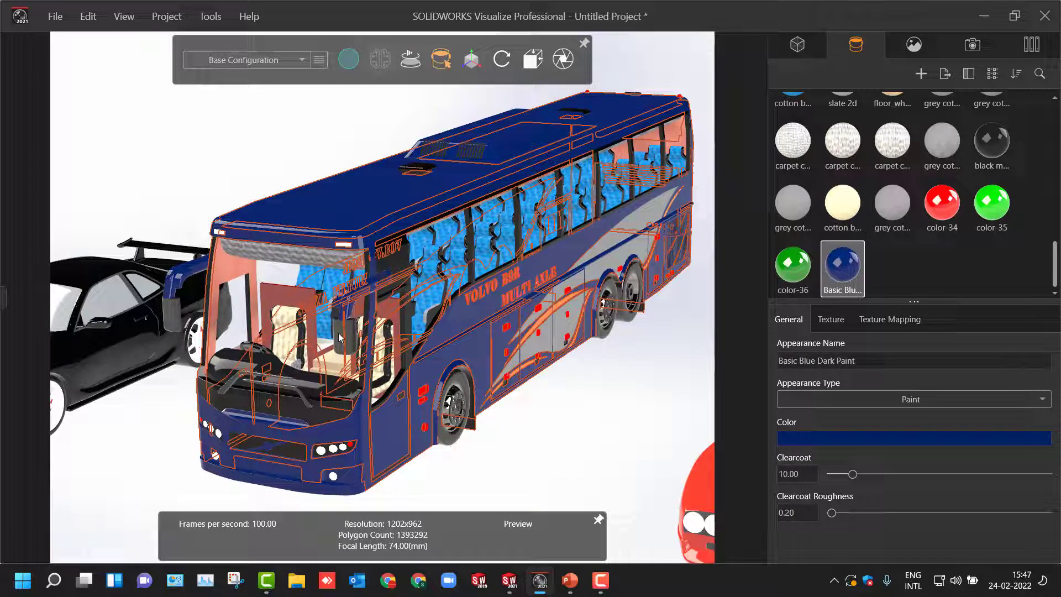
left_click(146, 405)
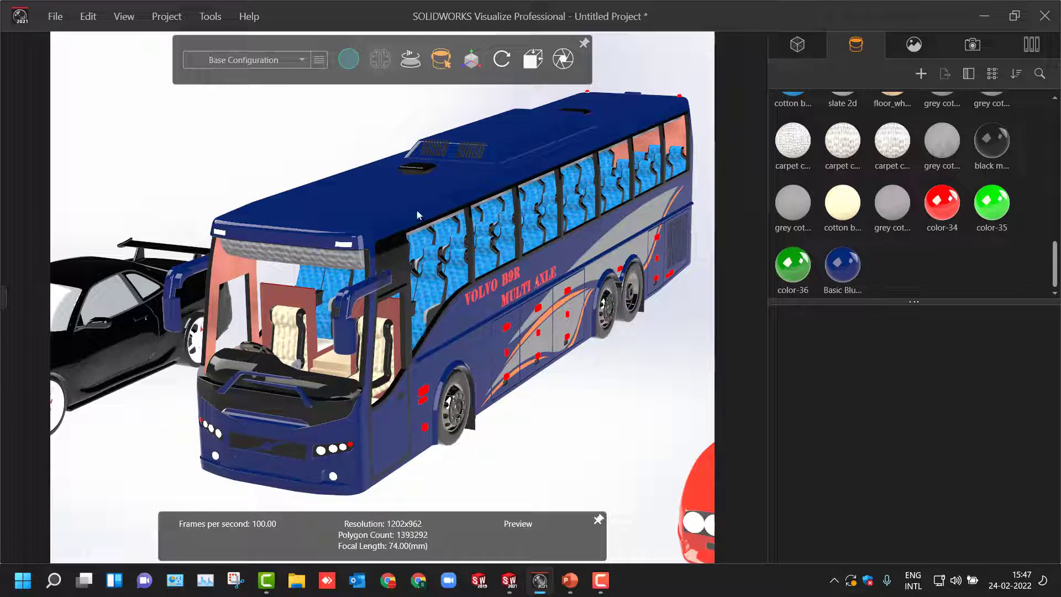
Change the bus paint's appearance type to Metallic Paint and render the bus in Accurate mode
left_click(378, 199)
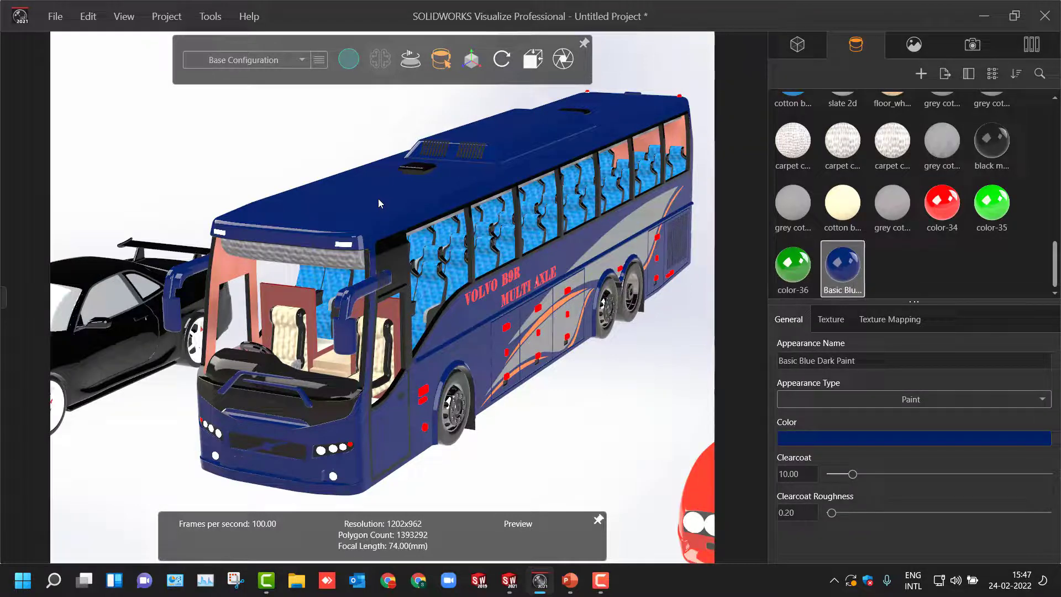
left_click(857, 401)
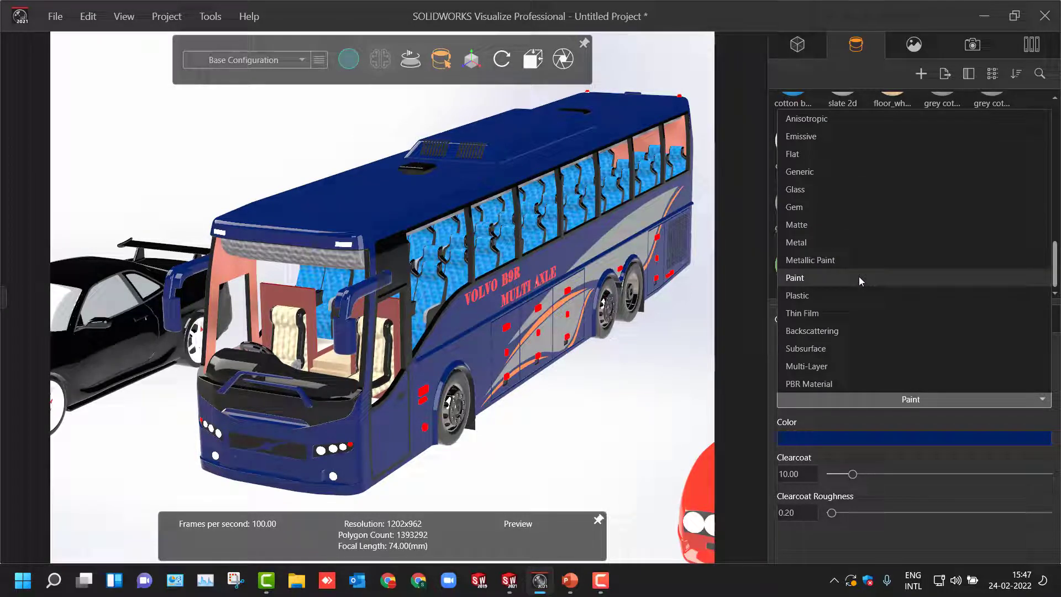
left_click(842, 260)
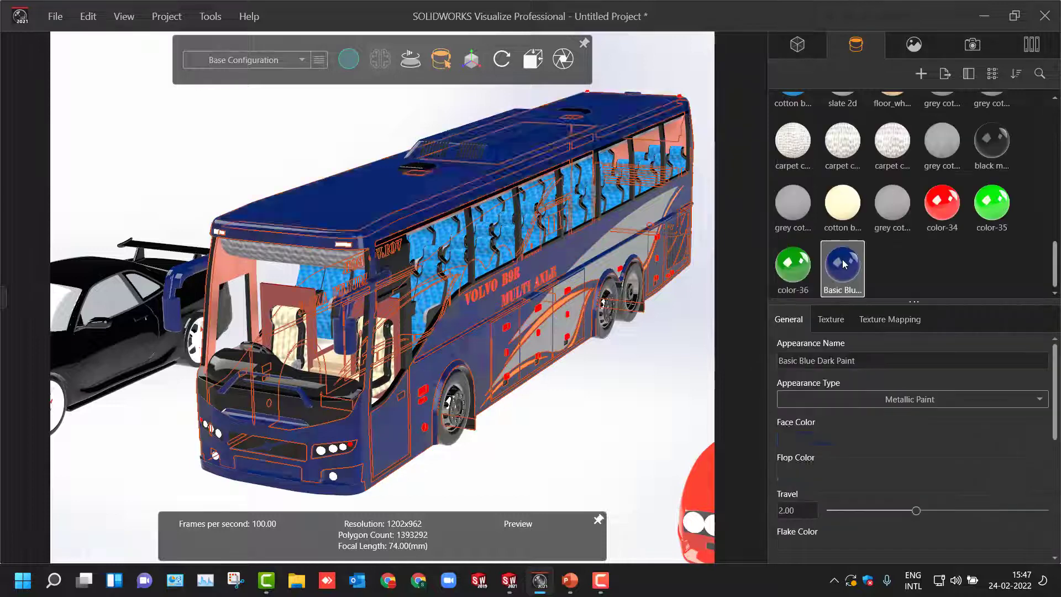
left_click(637, 375)
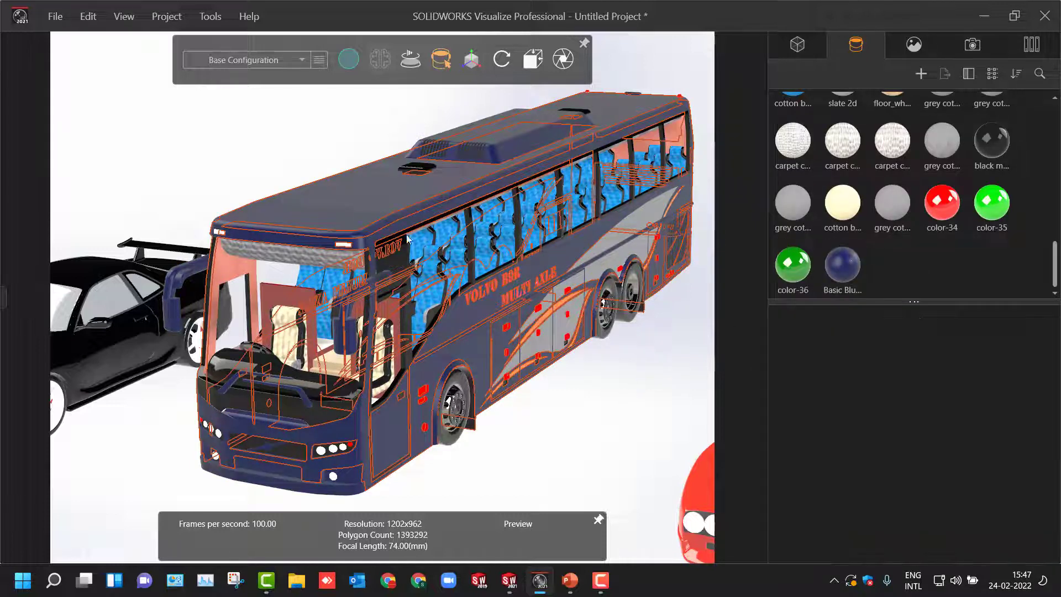
mouse_move(344, 66)
left_click(361, 90)
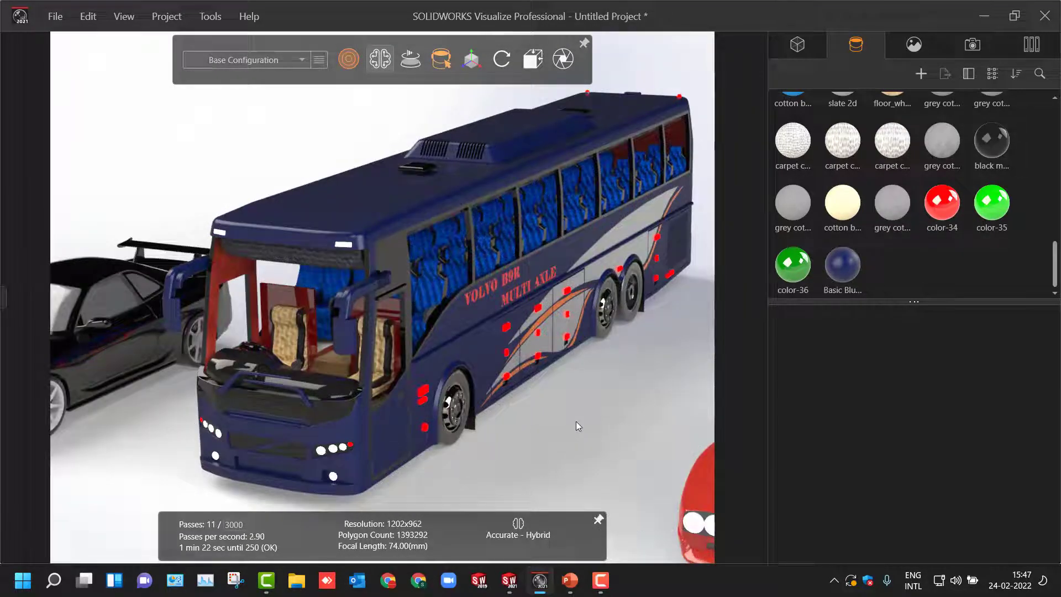
Change the Basic Blue Dark Paint appearance's type to Metal and clear the selection to view the rendered bus
left_click(840, 274)
left_click(861, 398)
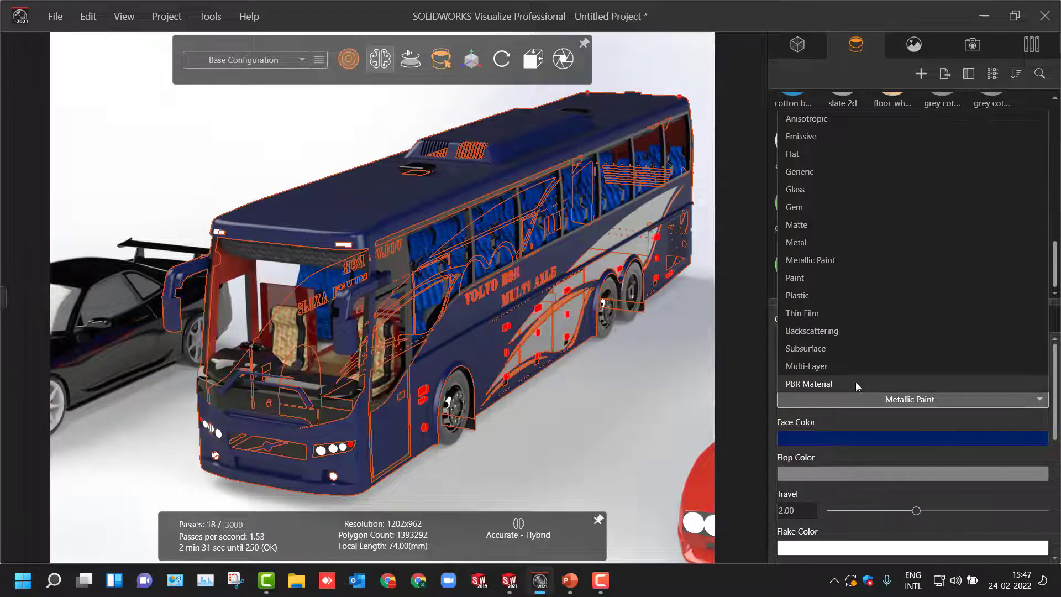
left_click(837, 244)
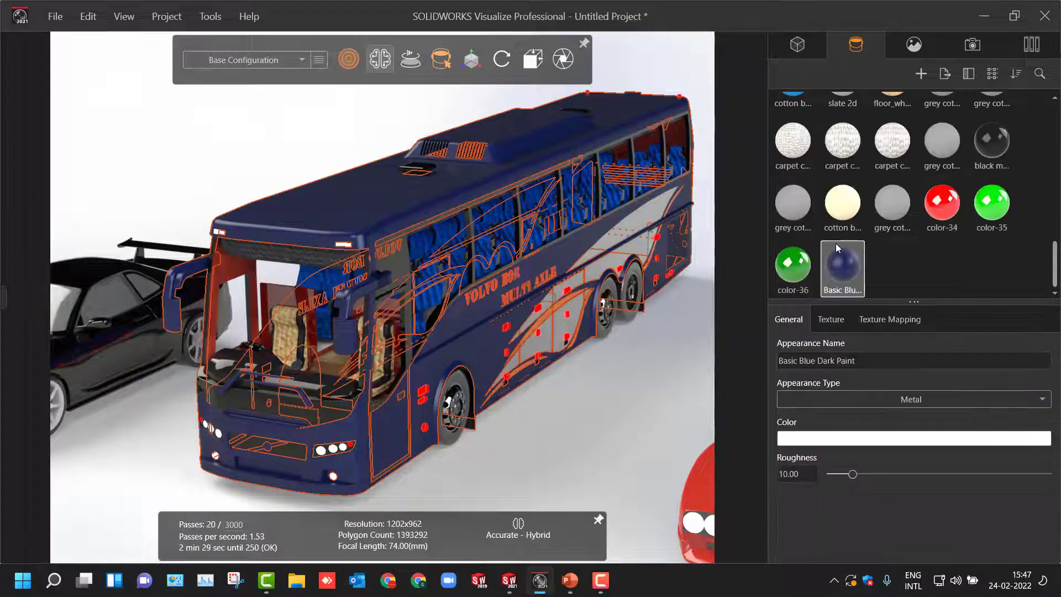
left_click(642, 393)
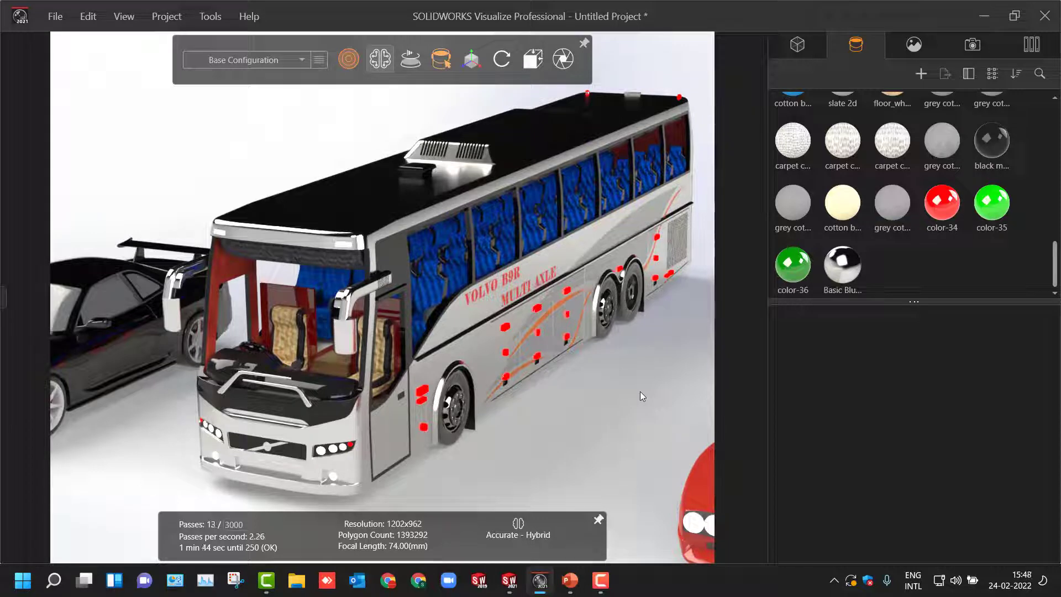
Set the bus appearance's type back to Paint, reapply Basic Blue Dark Paint from the local library, and switch to Preview mode
left_click(829, 276)
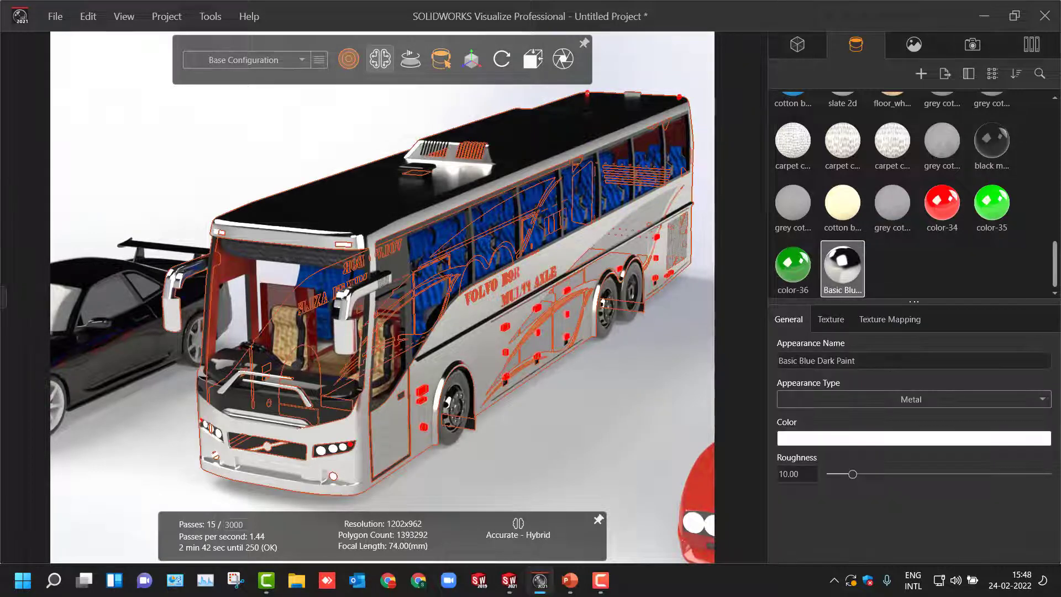
left_click(837, 399)
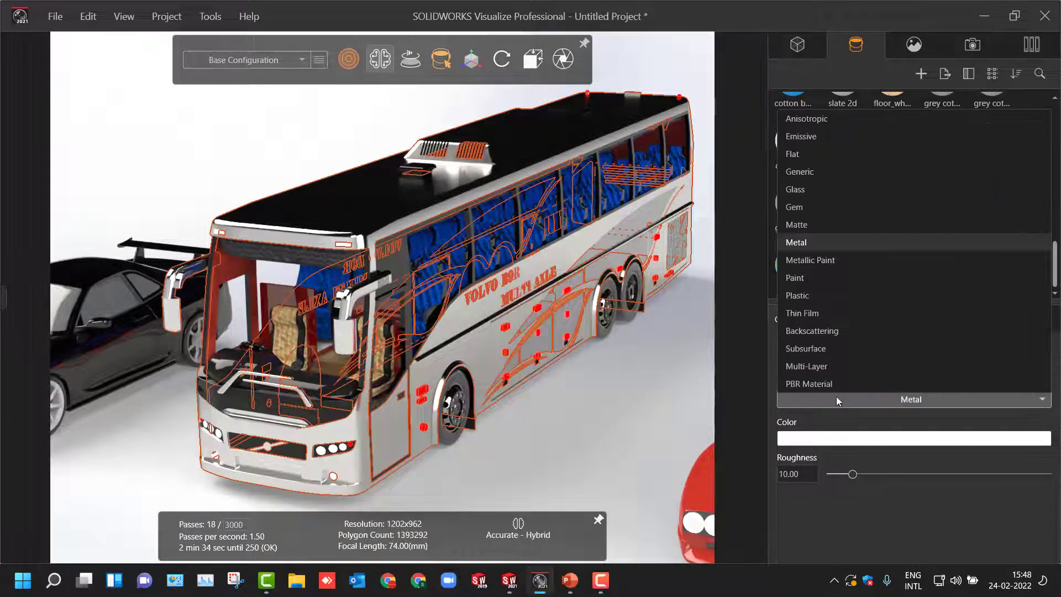
left_click(832, 281)
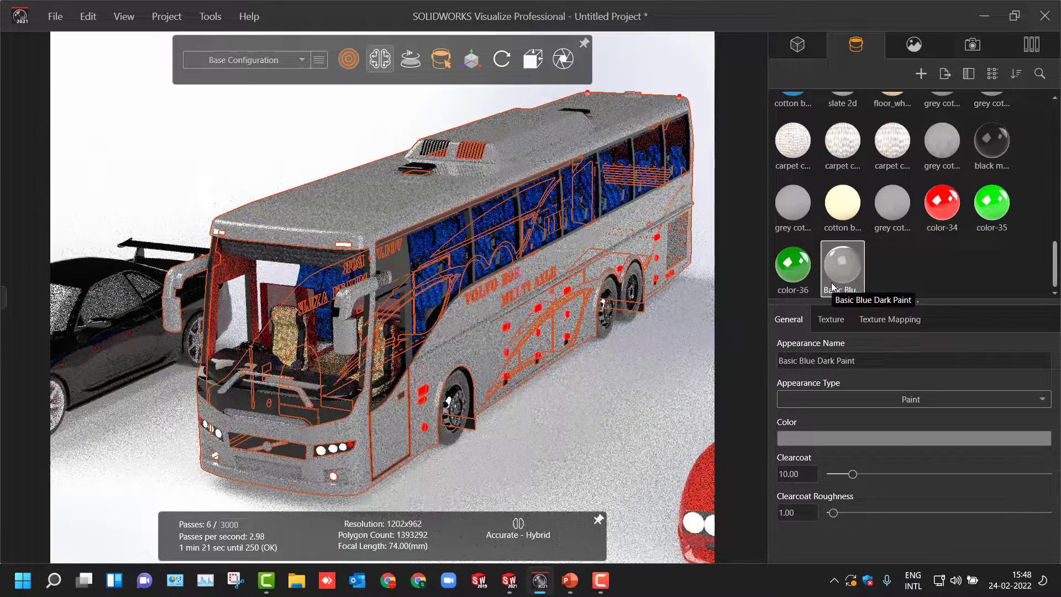
left_click(1031, 44)
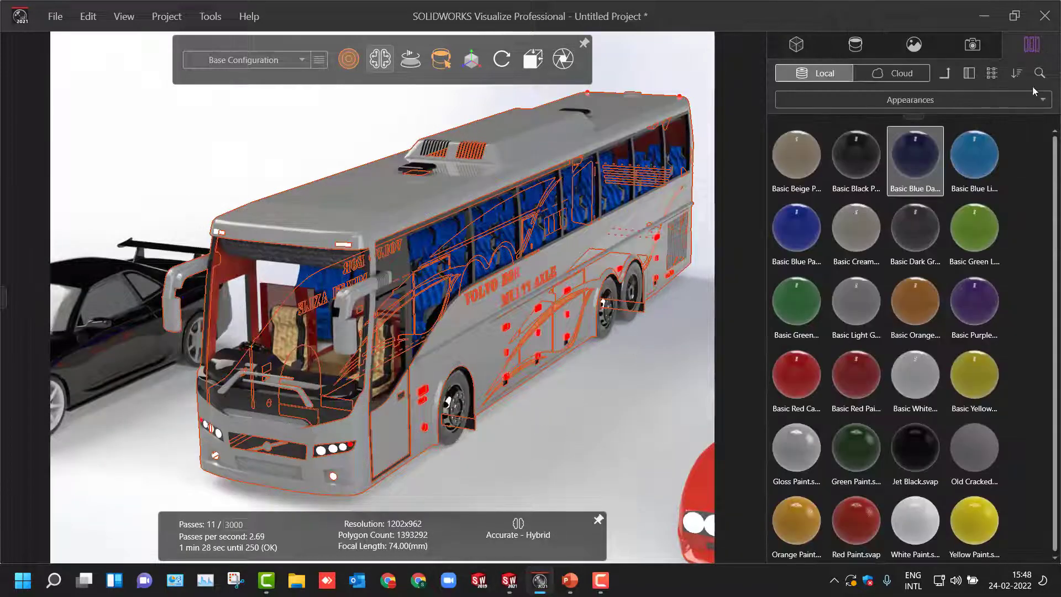
left_click_drag(916, 166, 302, 166)
mouse_move(349, 71)
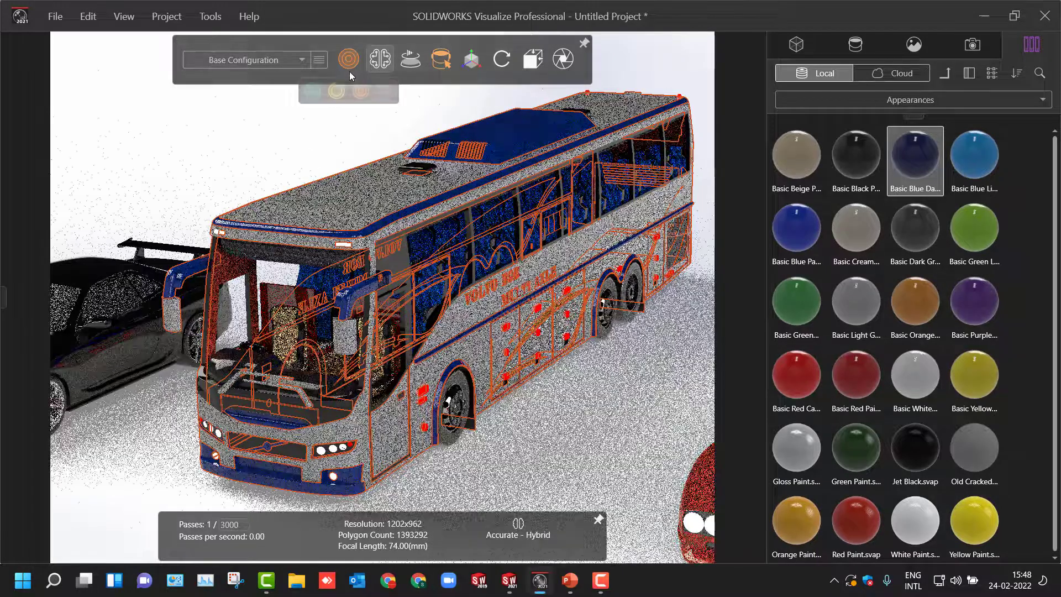
left_click(311, 92)
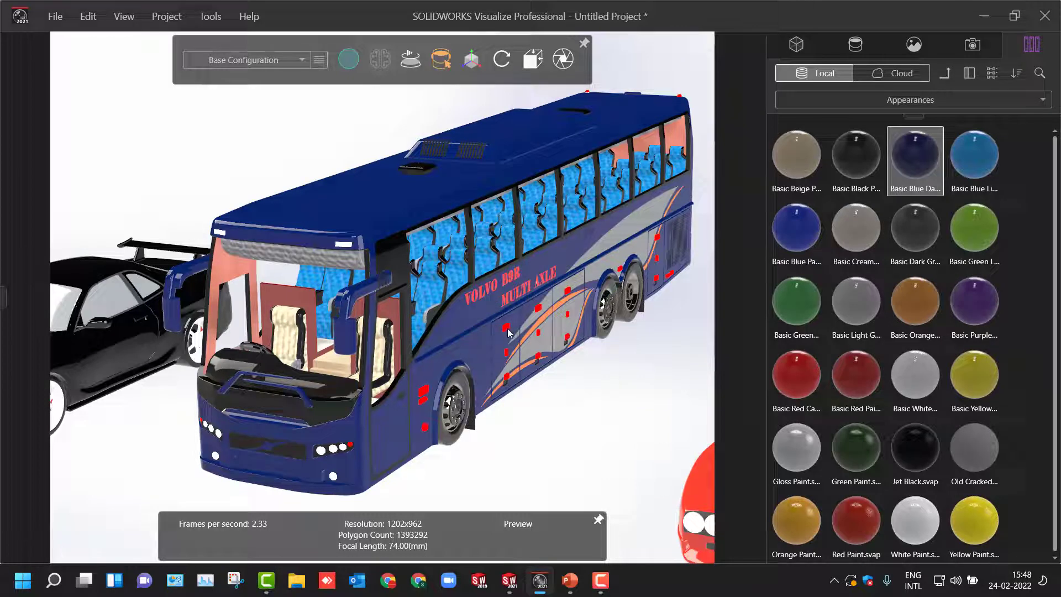
Change the red LED appearance on the bus's side markers from Emissive to Paint and render the result in Accurate mode
double_click(426, 392)
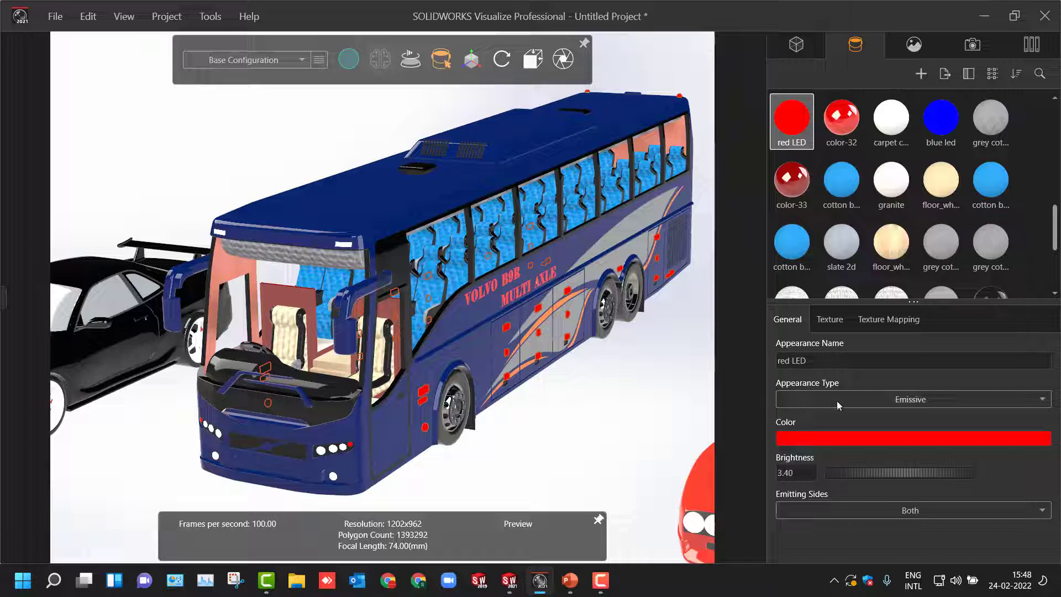
mouse_move(348, 59)
left_click(360, 90)
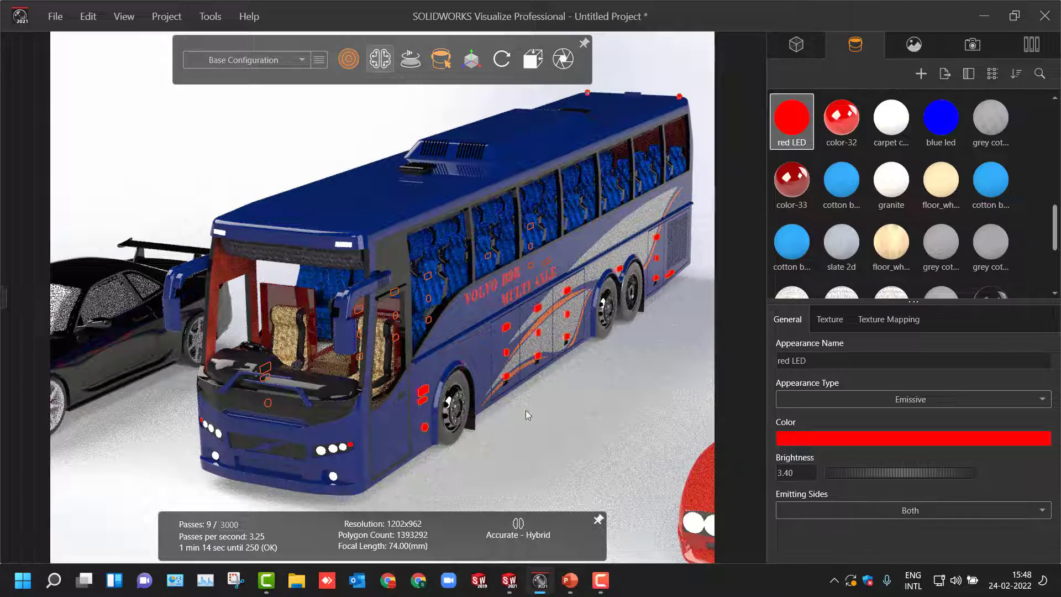
left_click(809, 403)
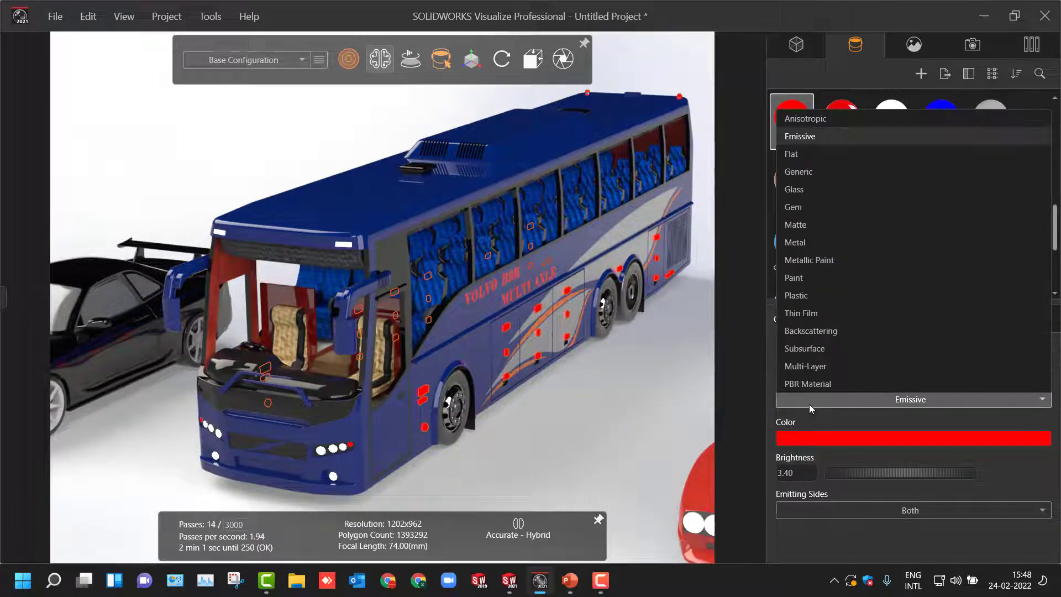
left_click(808, 278)
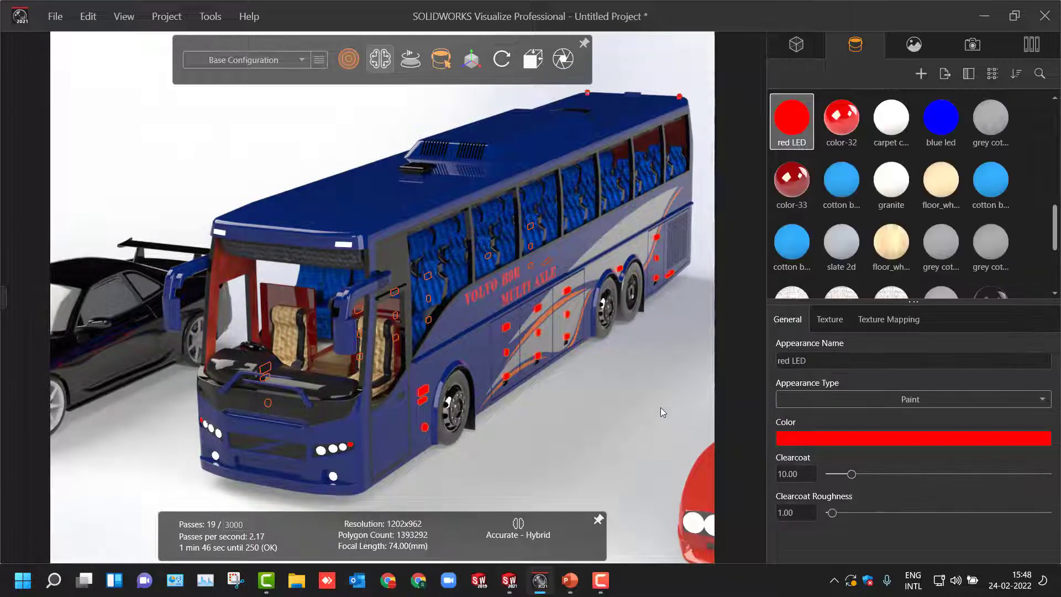
left_click(643, 428)
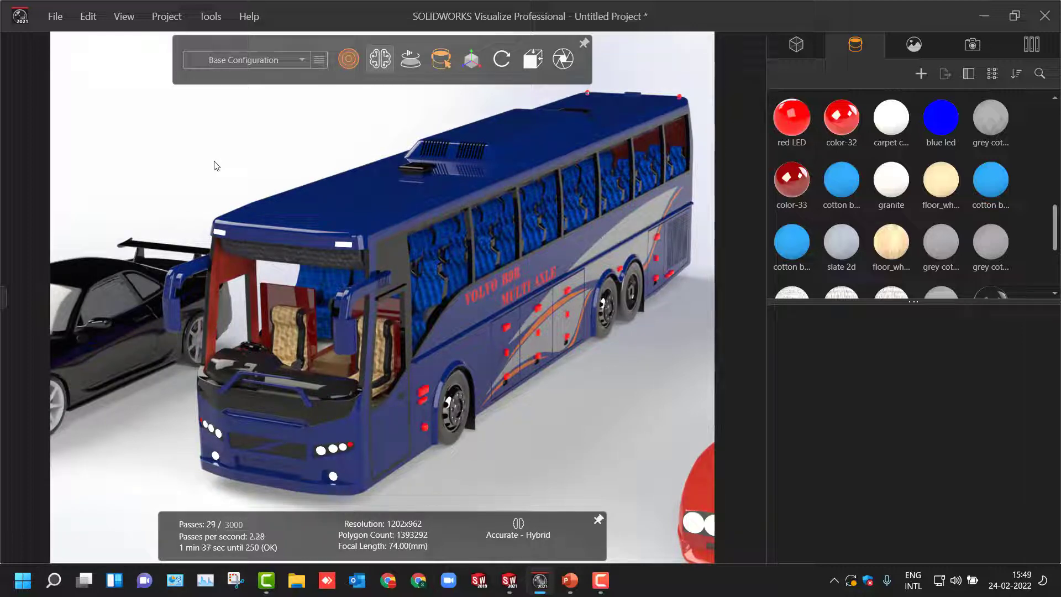
Return the render mode to Preview and bring the red car into view
left_click(350, 59)
left_click(313, 90)
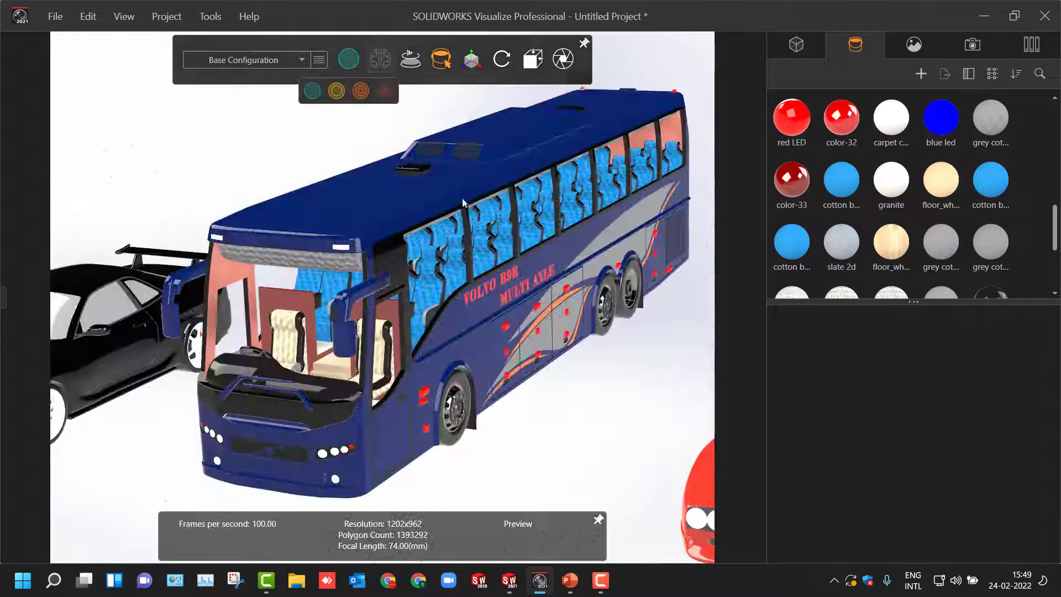
scroll(575, 267, "down", 5)
scroll(575, 260, "up", 5)
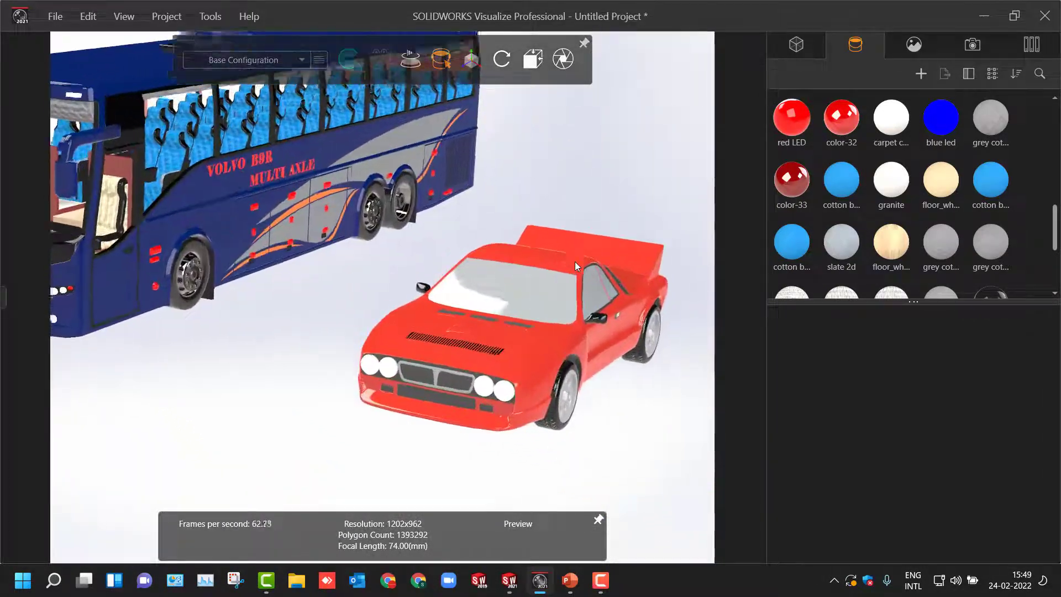
Expand the All in one Model tree and examine the parts of Lancia 037-1 alongside the red car
left_click(796, 47)
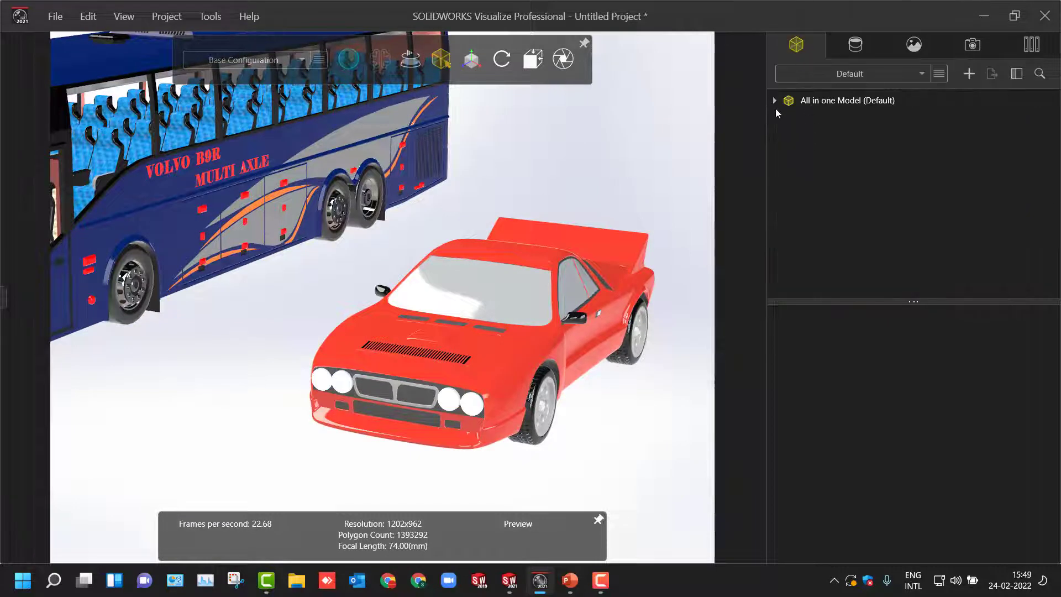
left_click(775, 101)
left_click(787, 121)
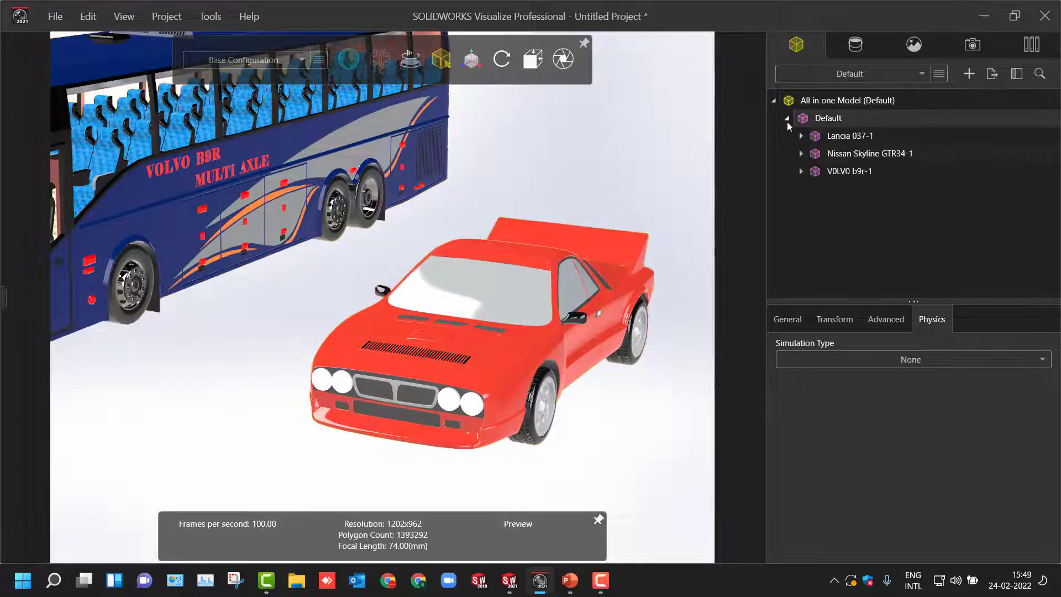
left_click(801, 137)
left_click(844, 157)
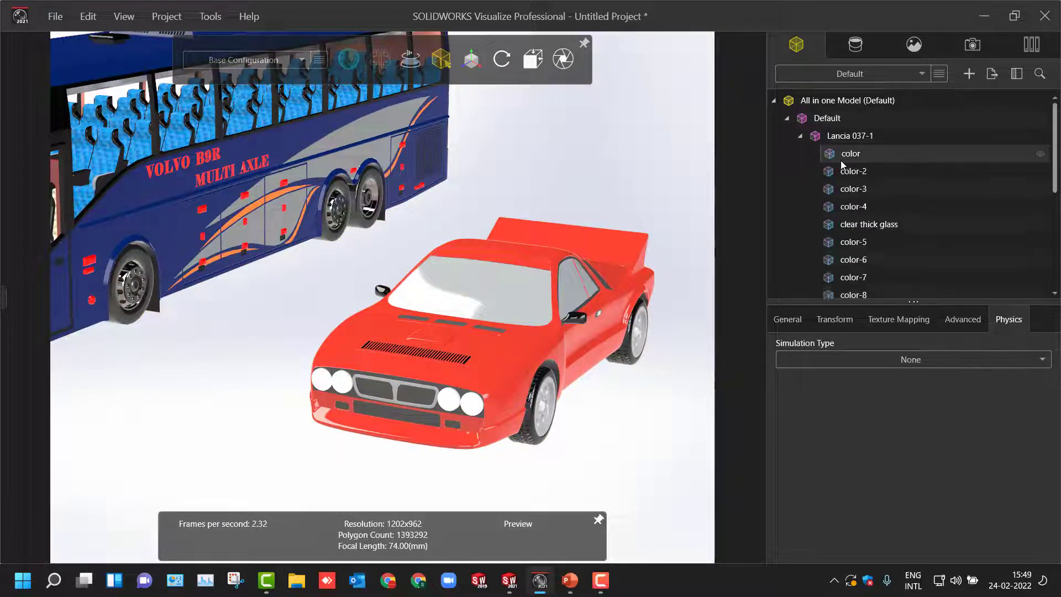
left_click(845, 172)
mouse_move(845, 192)
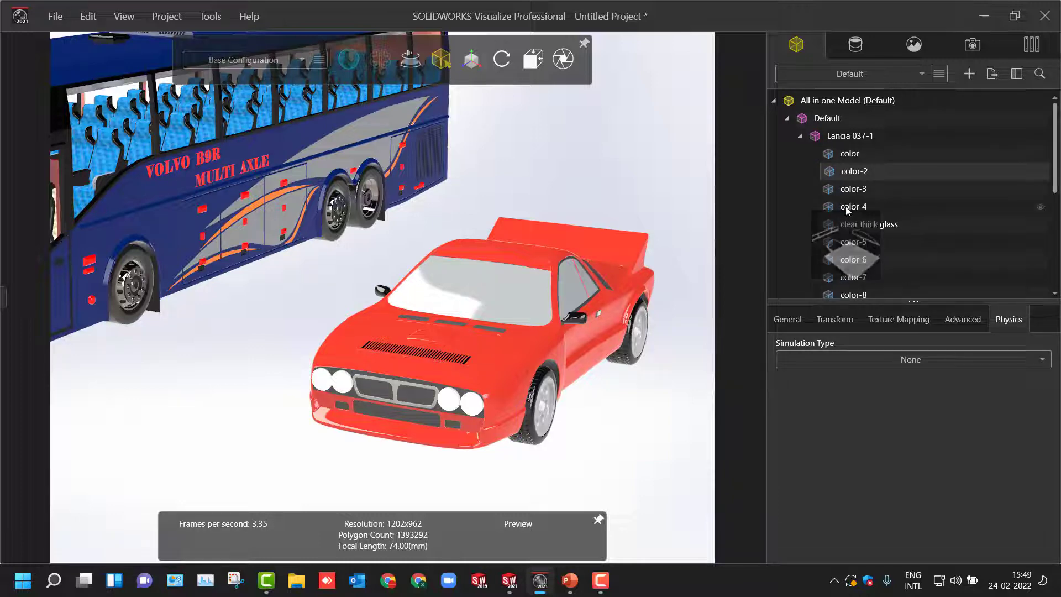
left_click(619, 185)
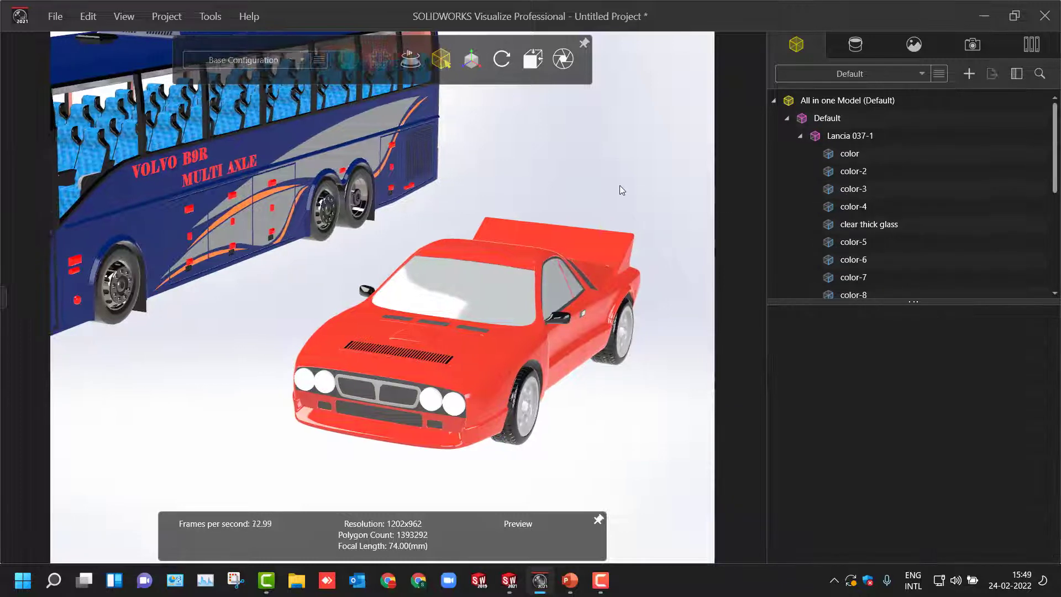
scroll(619, 185, "up", 5)
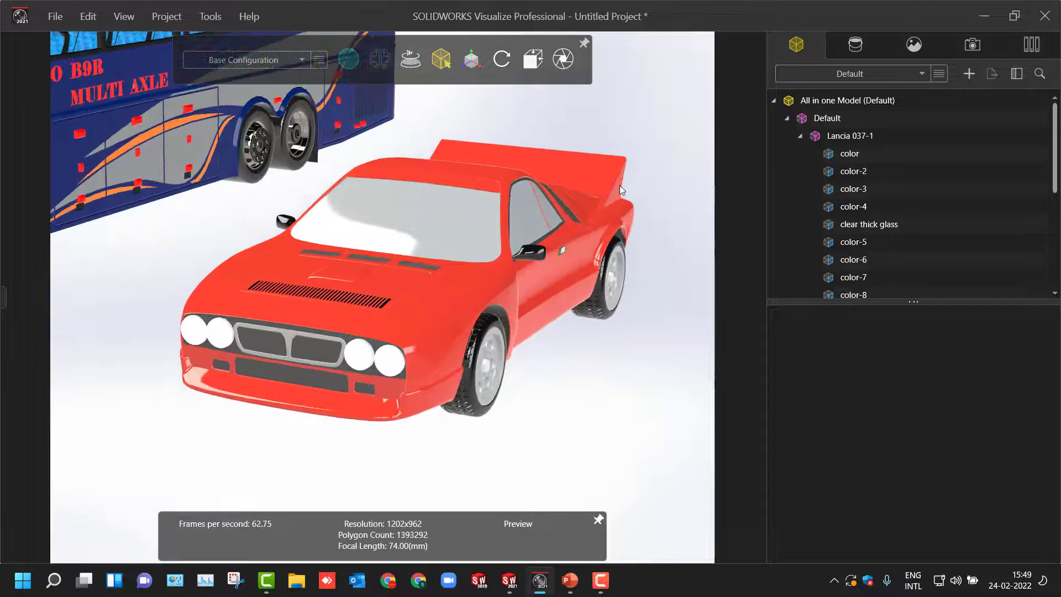
scroll(619, 184, "up", 5)
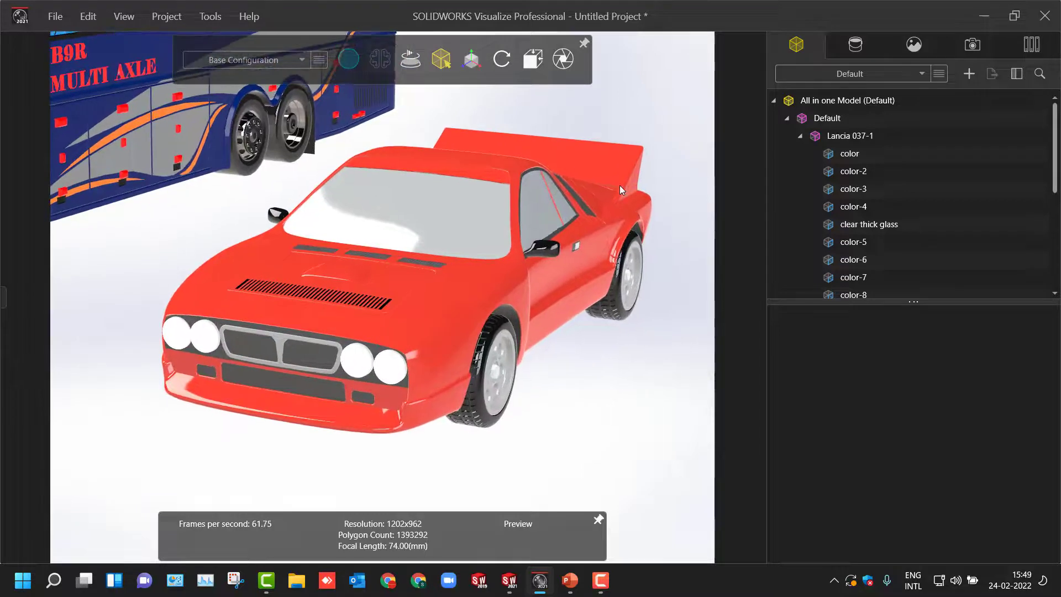
scroll(619, 184, "down", 5)
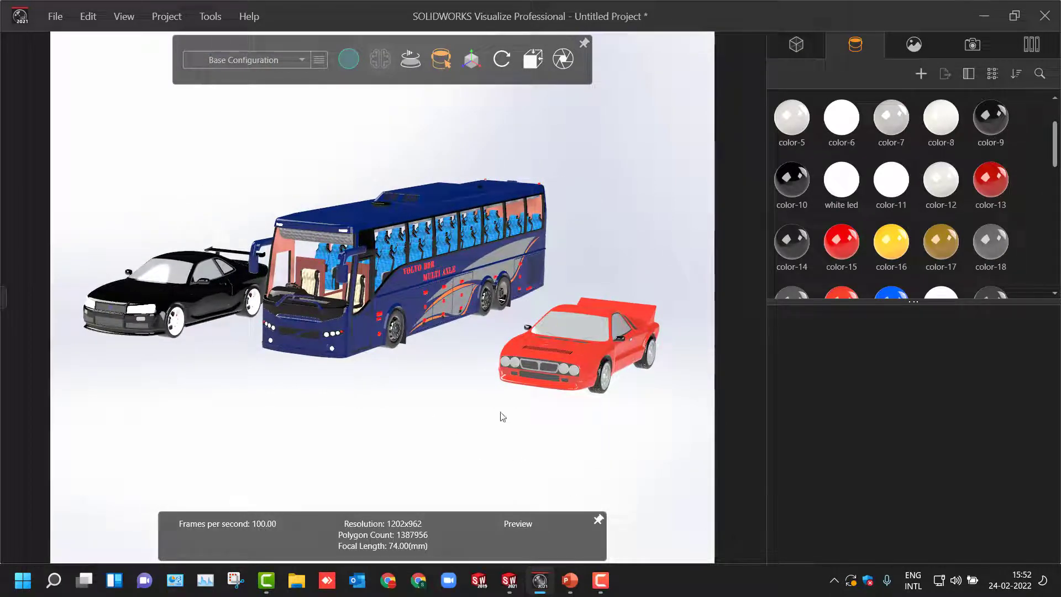
Close the current project and return to the start page
left_click(55, 16)
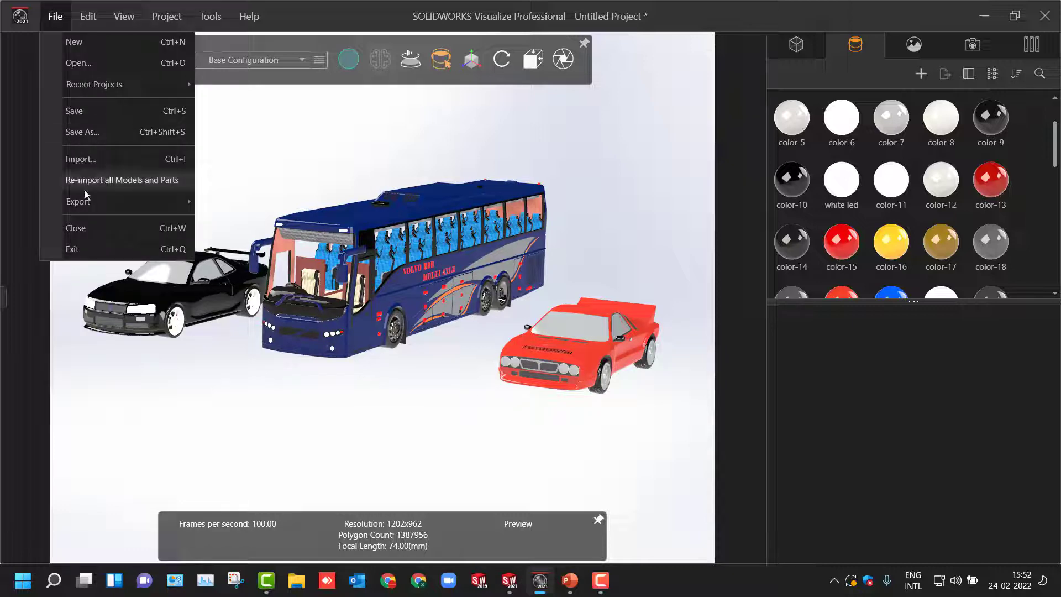
left_click(86, 232)
left_click(547, 344)
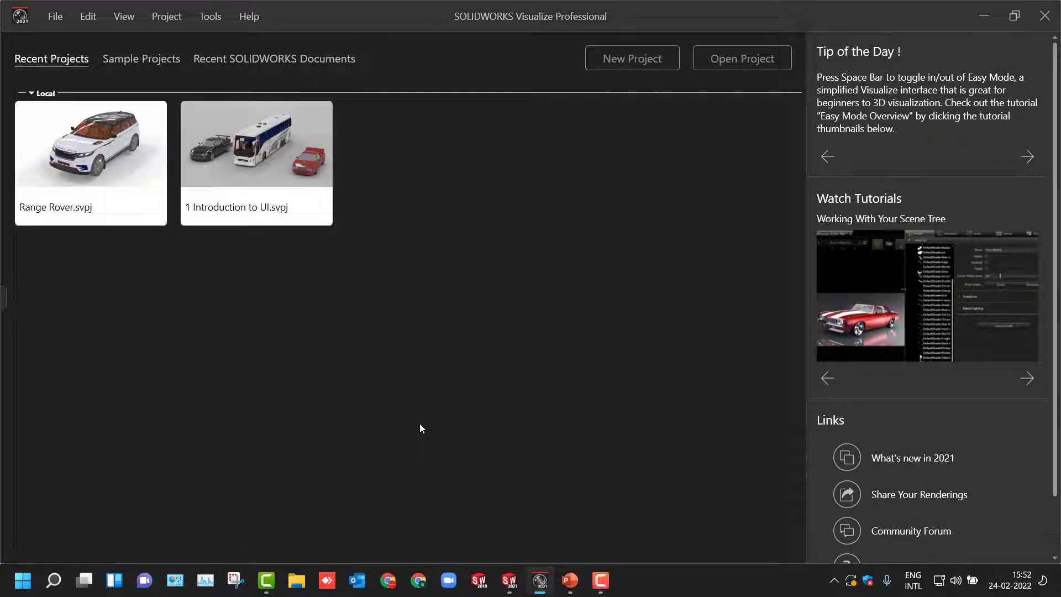
Open the test 2 assembly from the Range Rover folder, filtering the files to SOLIDWORKS Assembly
left_click(55, 16)
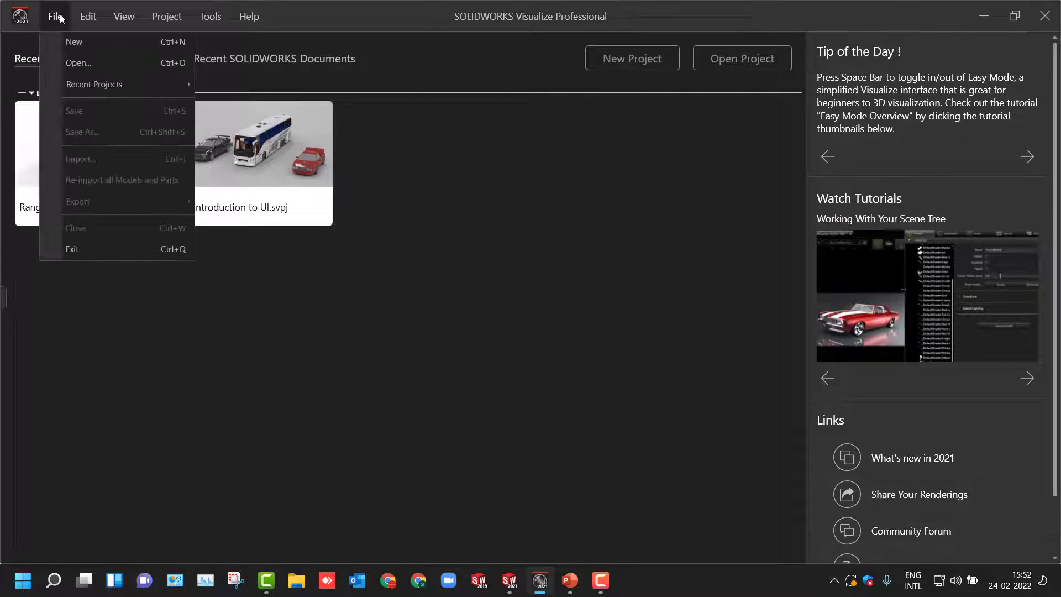
left_click(74, 67)
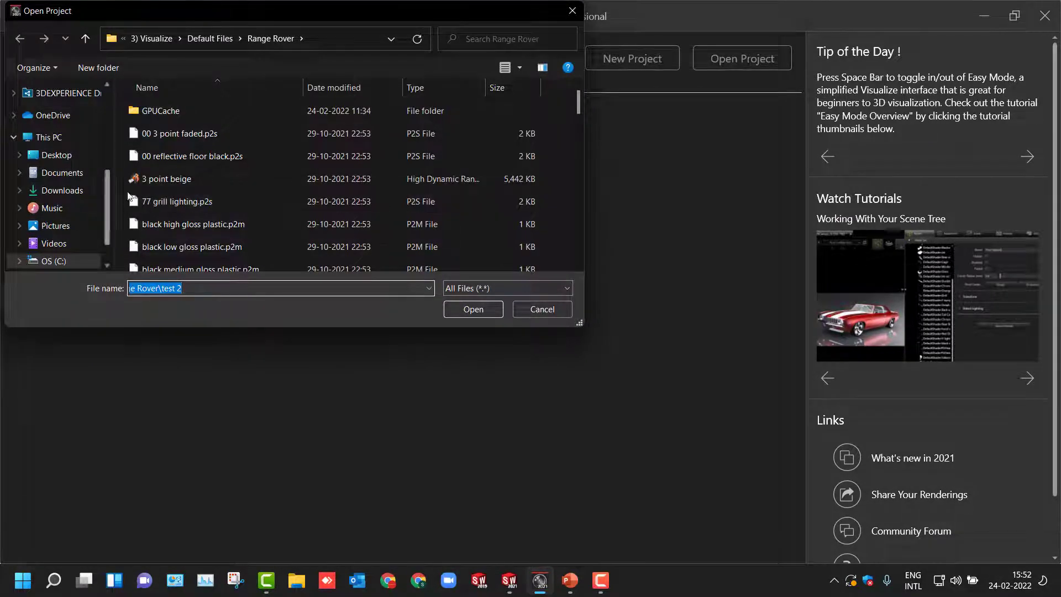
scroll(151, 200, "down", 10)
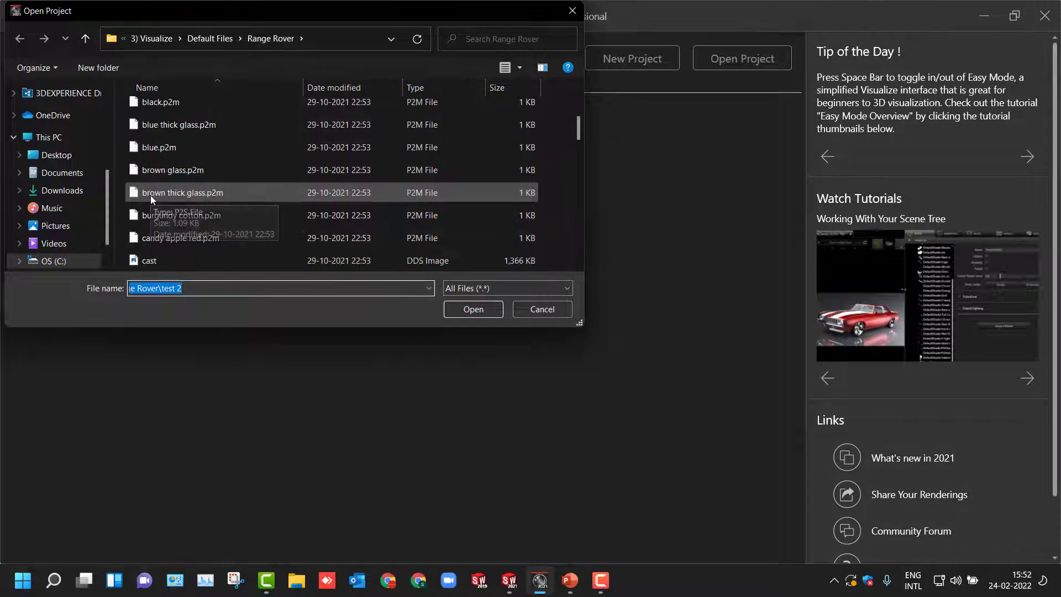
scroll(152, 204, "down", 3)
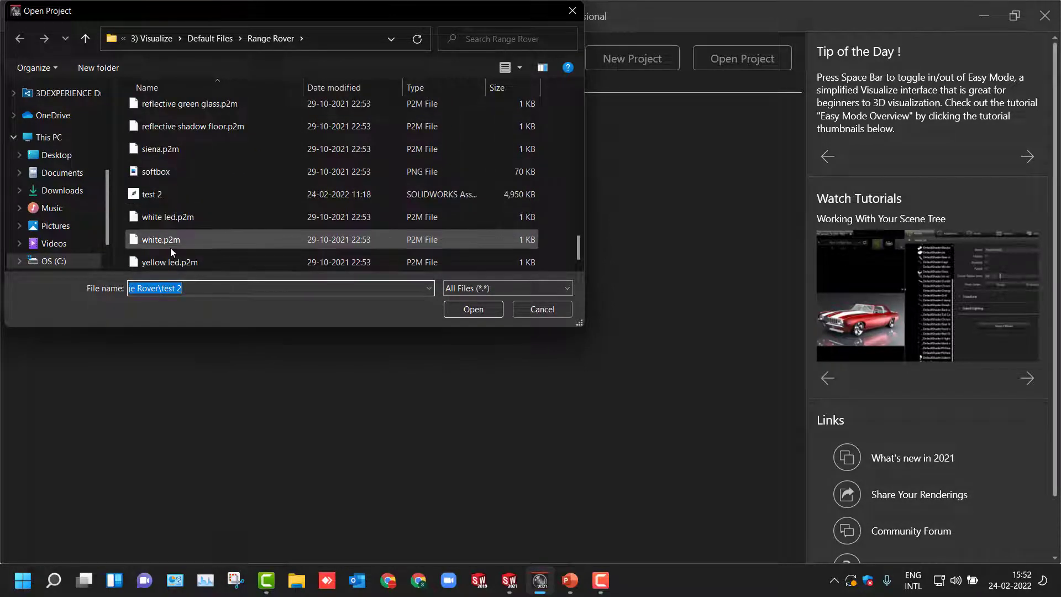
scroll(208, 242, "up", 4)
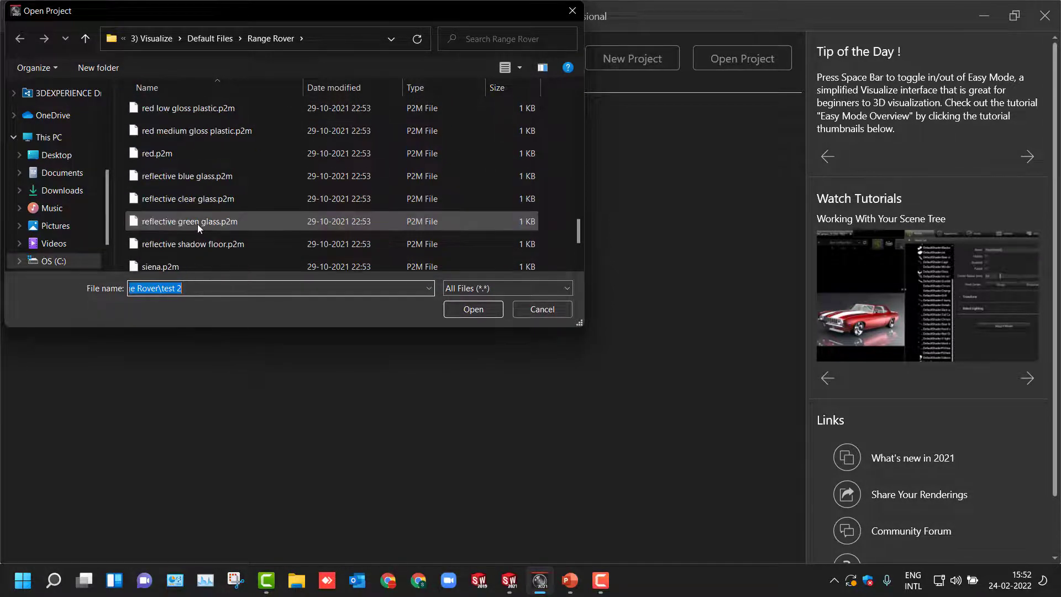
scroll(197, 223, "up", 3)
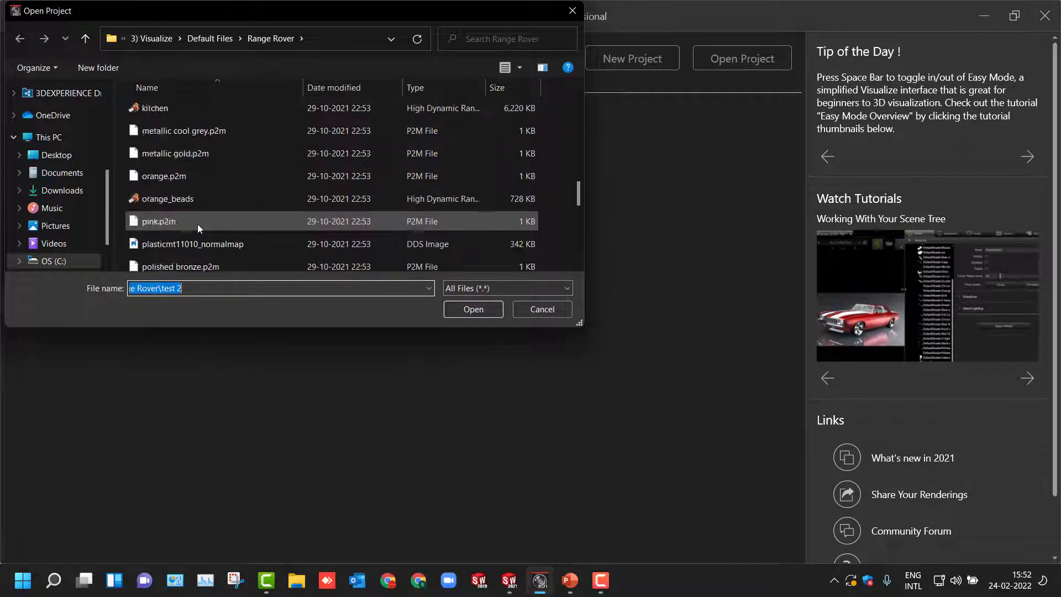
left_click(462, 288)
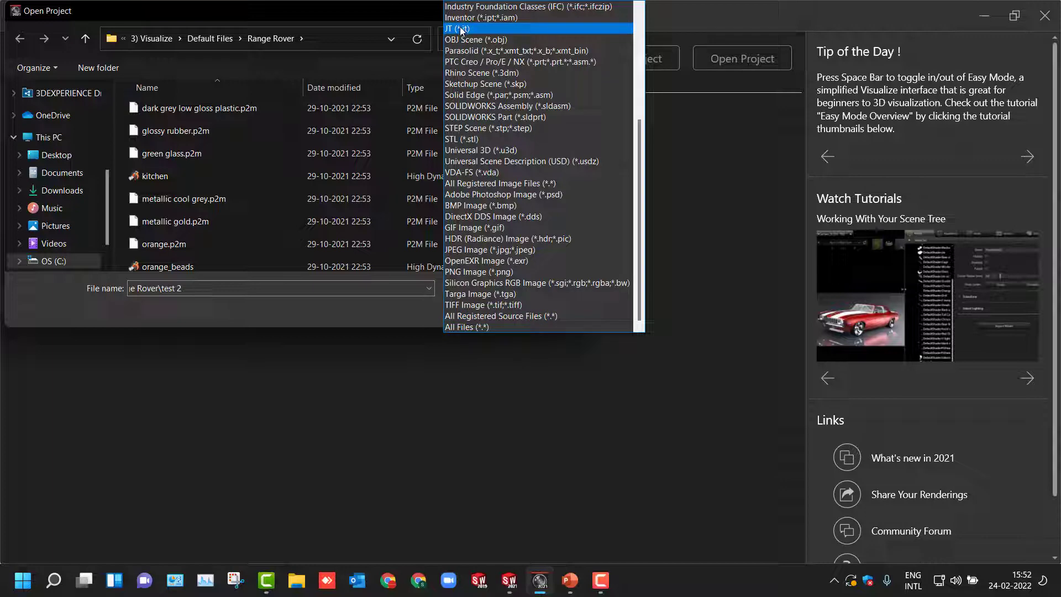
left_click(515, 106)
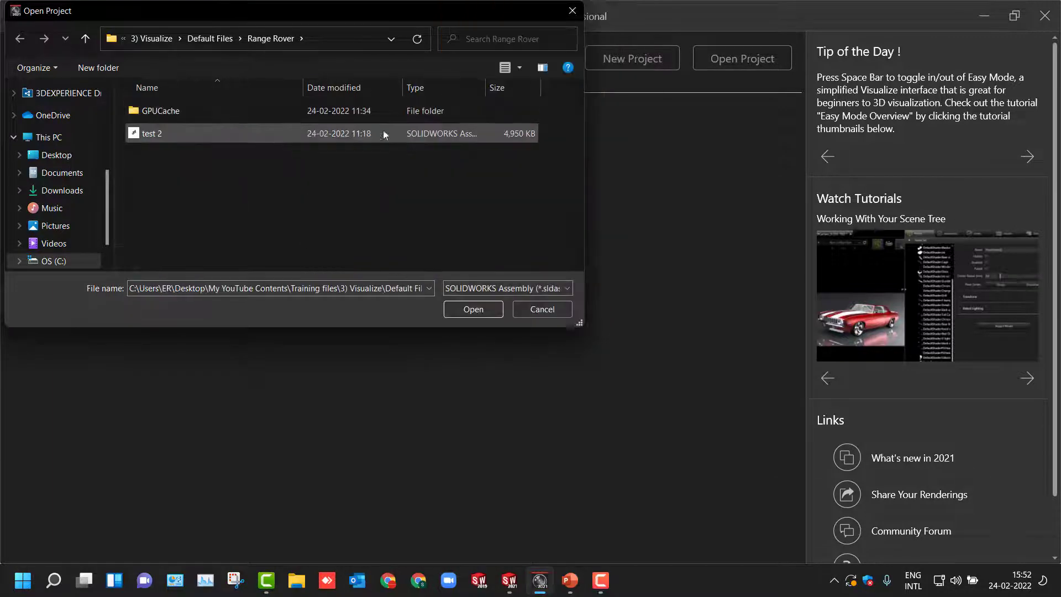
left_click(220, 133)
left_click(466, 316)
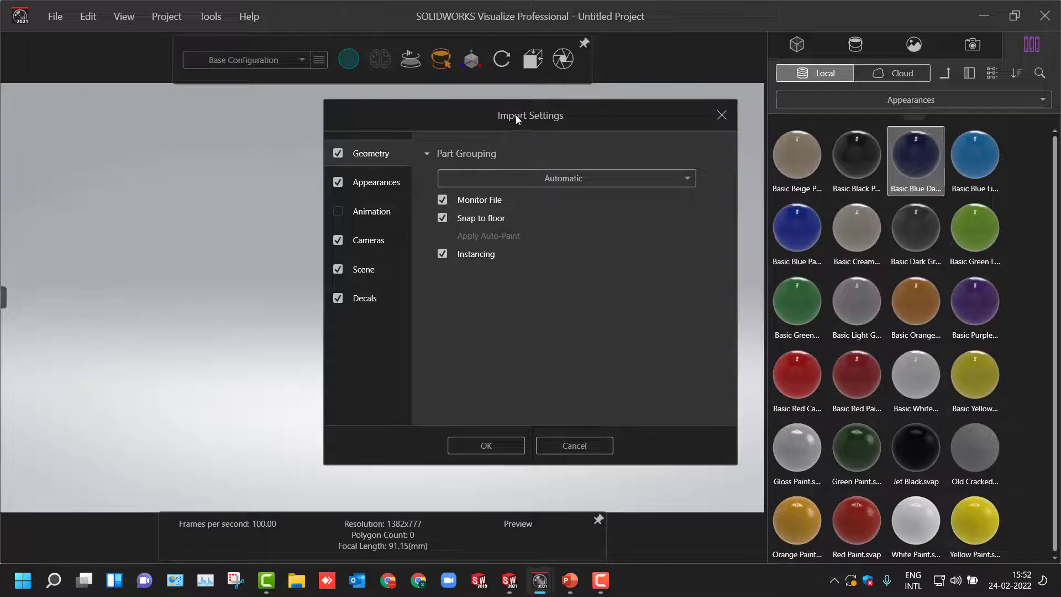
Import the assembly with part grouping set to Retain Structure and Snap to floor turned off
left_click_drag(516, 114, 380, 123)
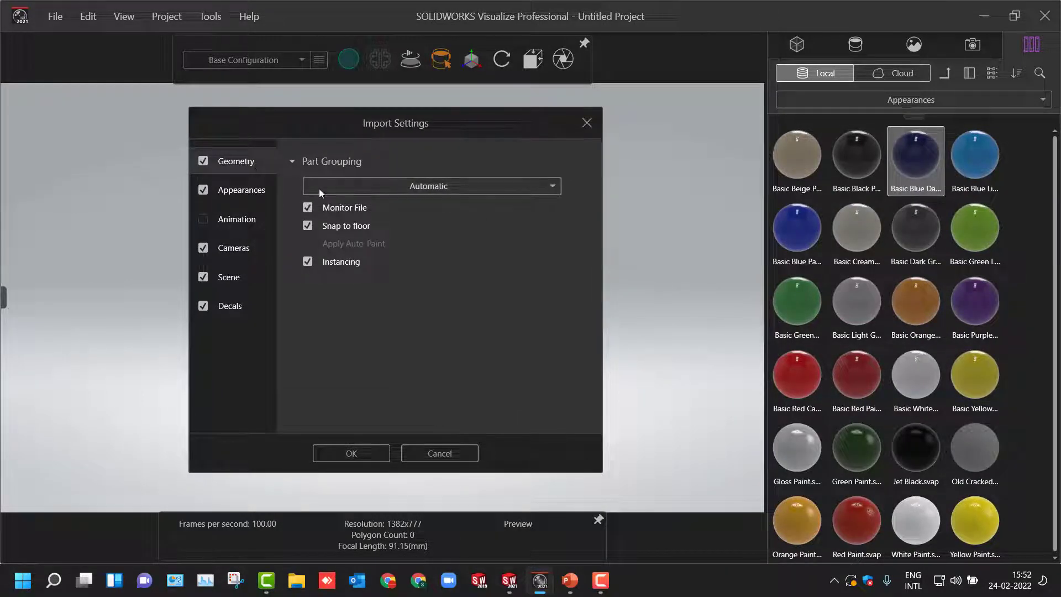
left_click(351, 188)
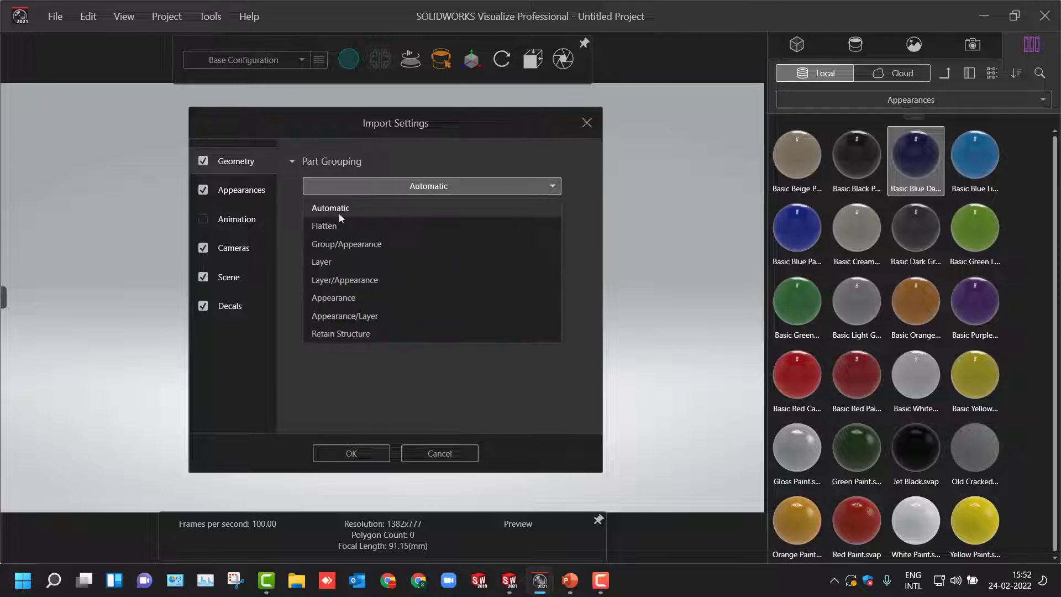
left_click(343, 184)
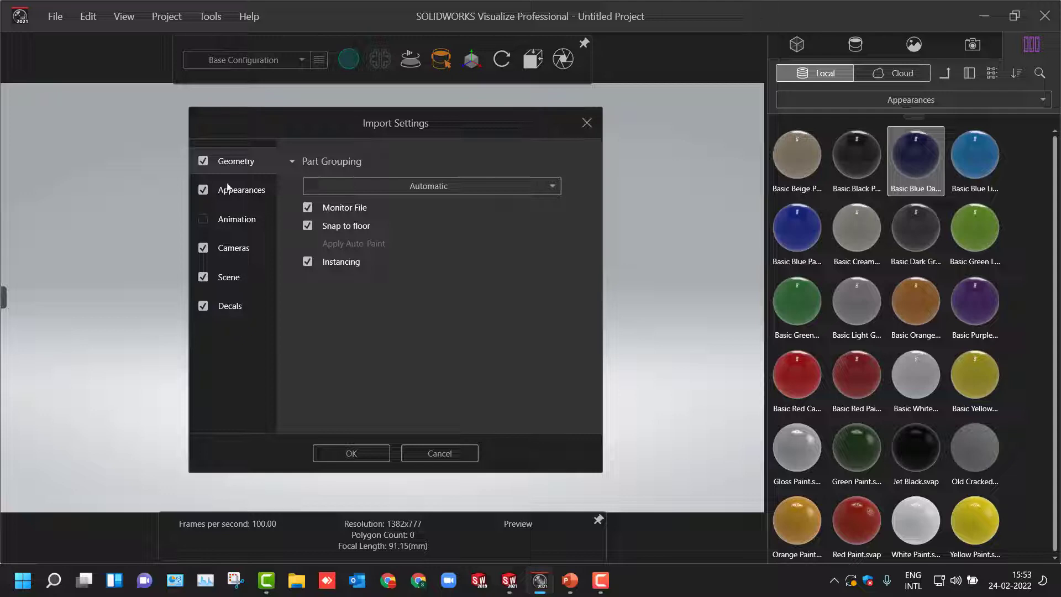
left_click(307, 226)
left_click(346, 190)
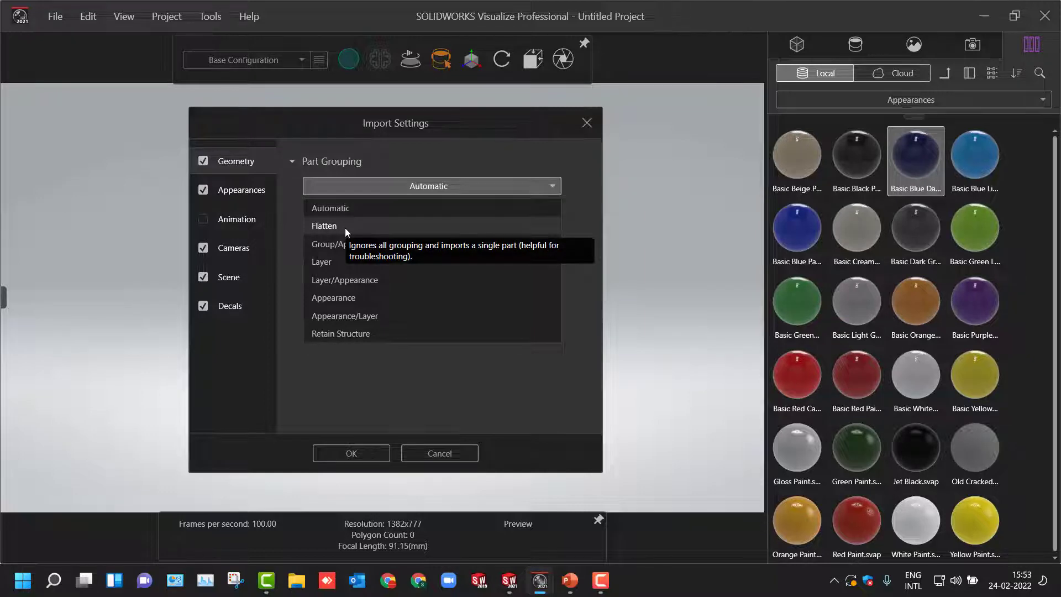
left_click(333, 333)
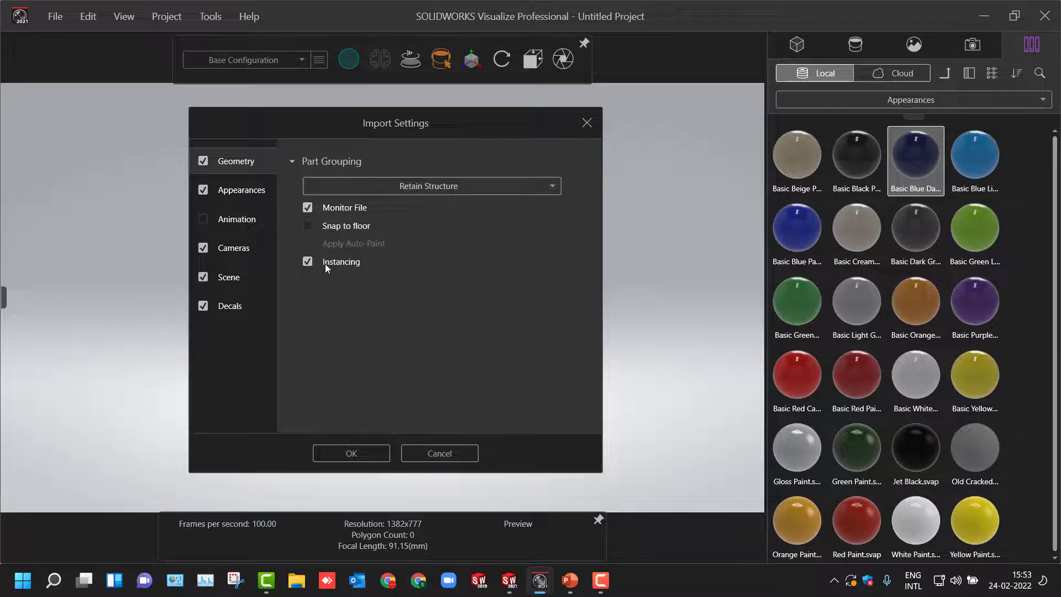
left_click(350, 453)
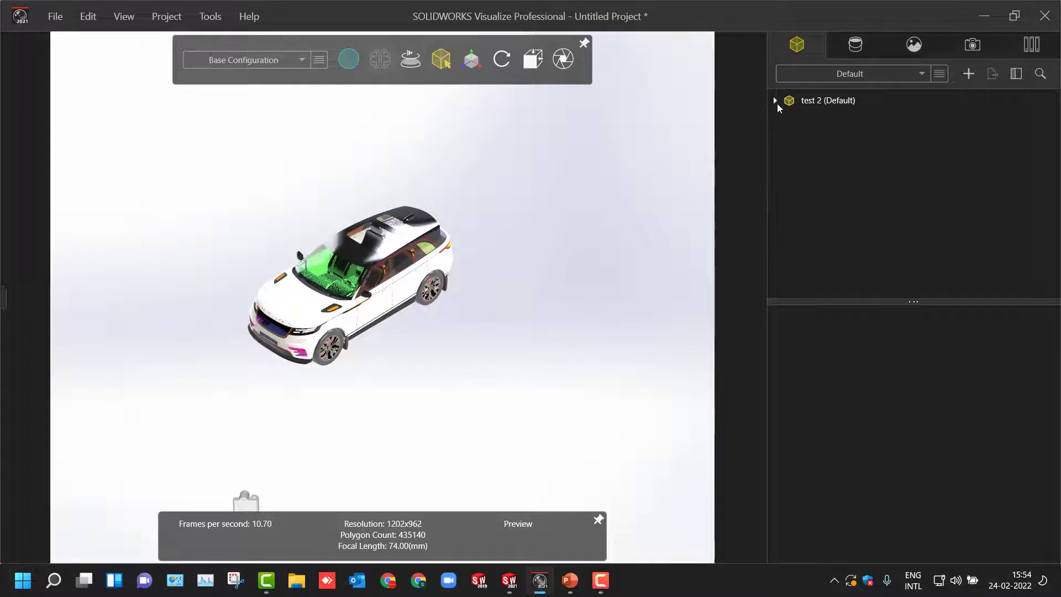
Expand test 2 and RANCE-1 to examine the imported bodies, and set the selection tool to appearances
left_click(776, 101)
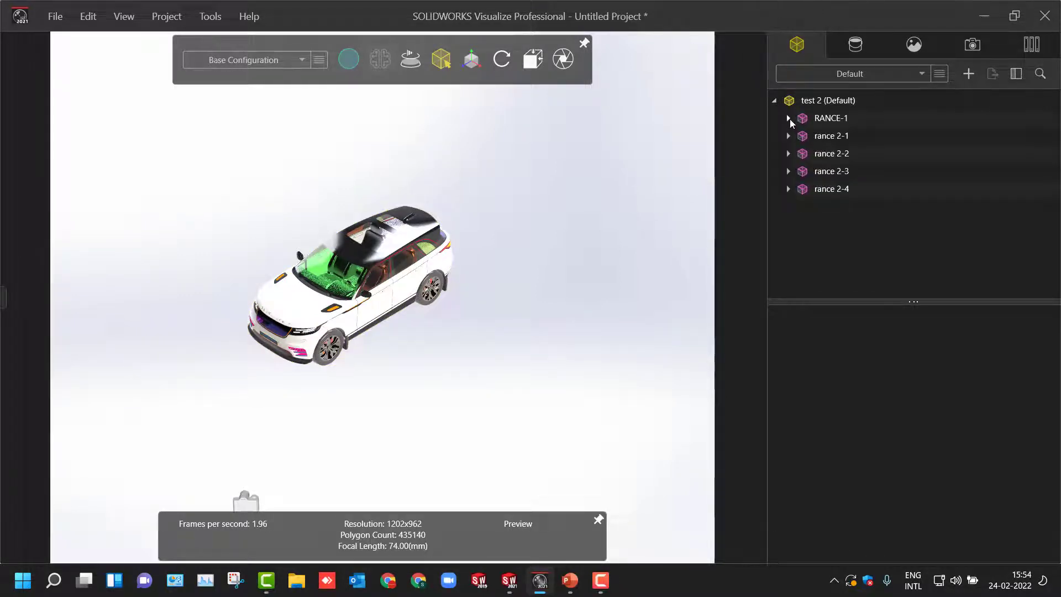
left_click(789, 118)
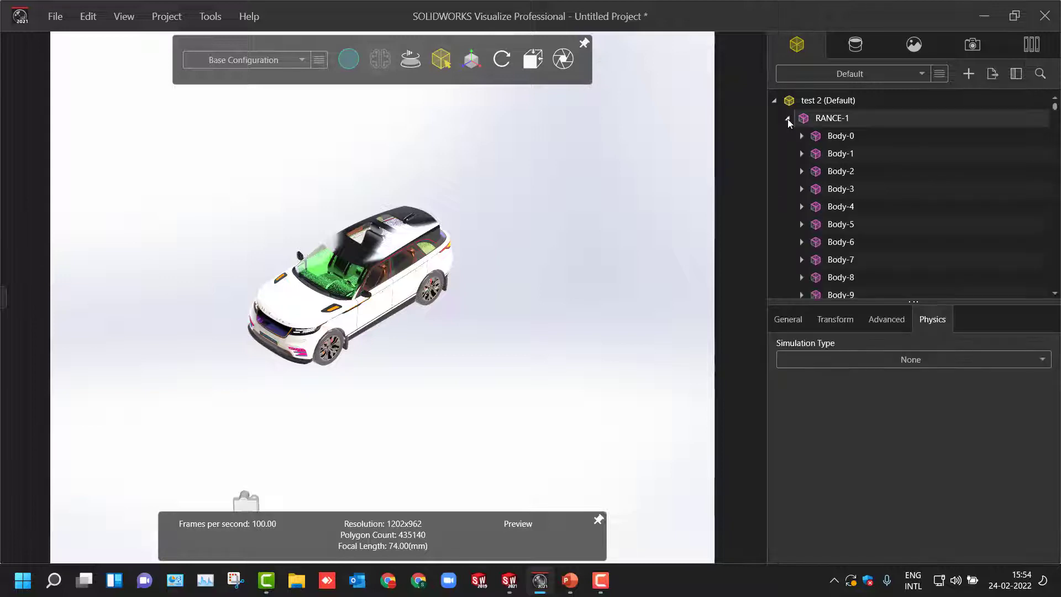
left_click(822, 138)
left_click(825, 156)
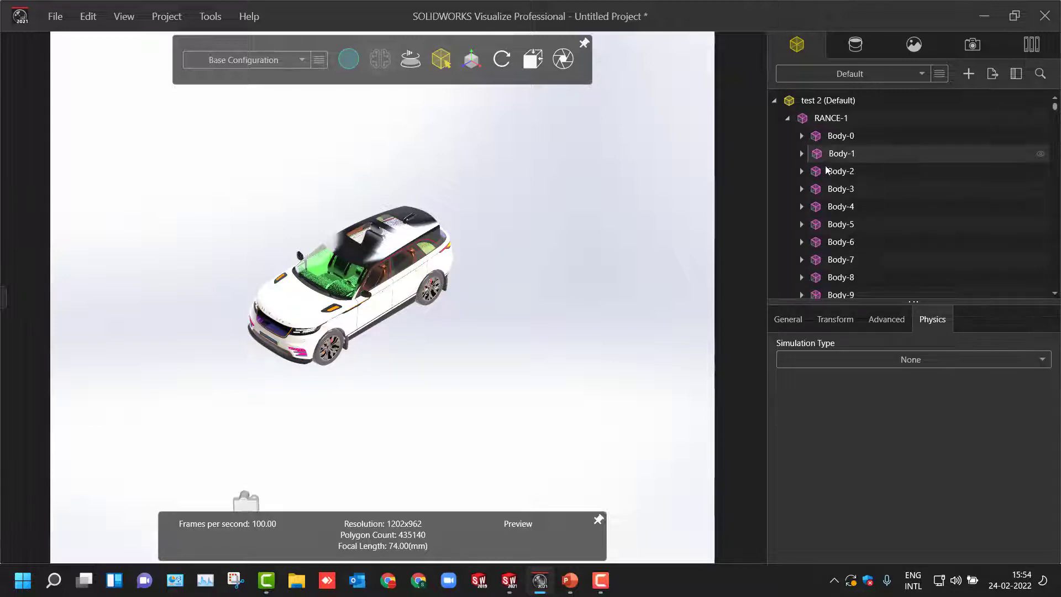
left_click(834, 189)
left_click(596, 271)
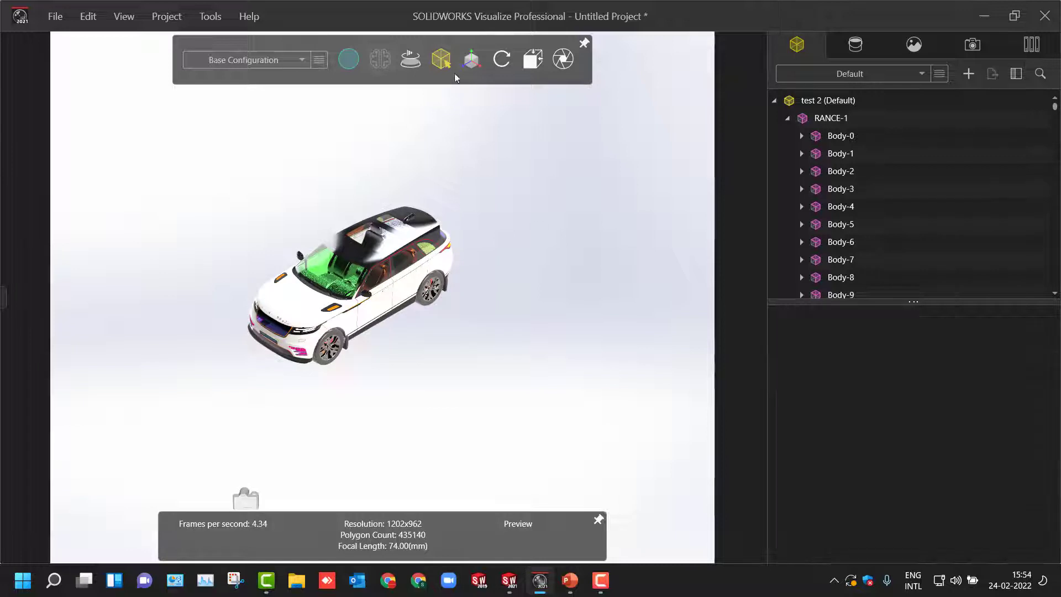
mouse_move(447, 63)
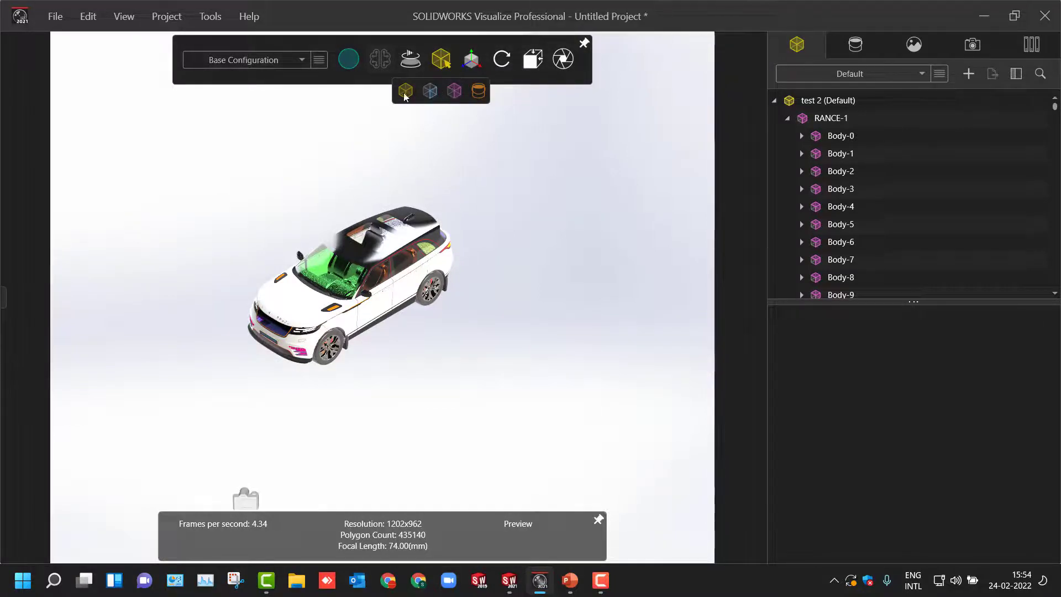
left_click(479, 91)
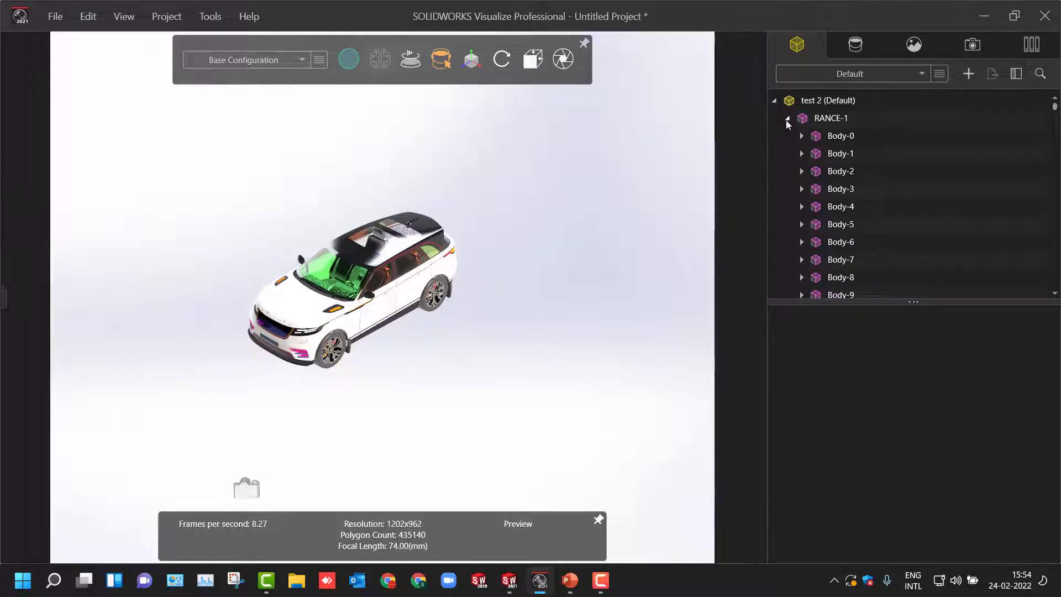
Close the untitled Range Rover project and return to the start page
left_click(55, 16)
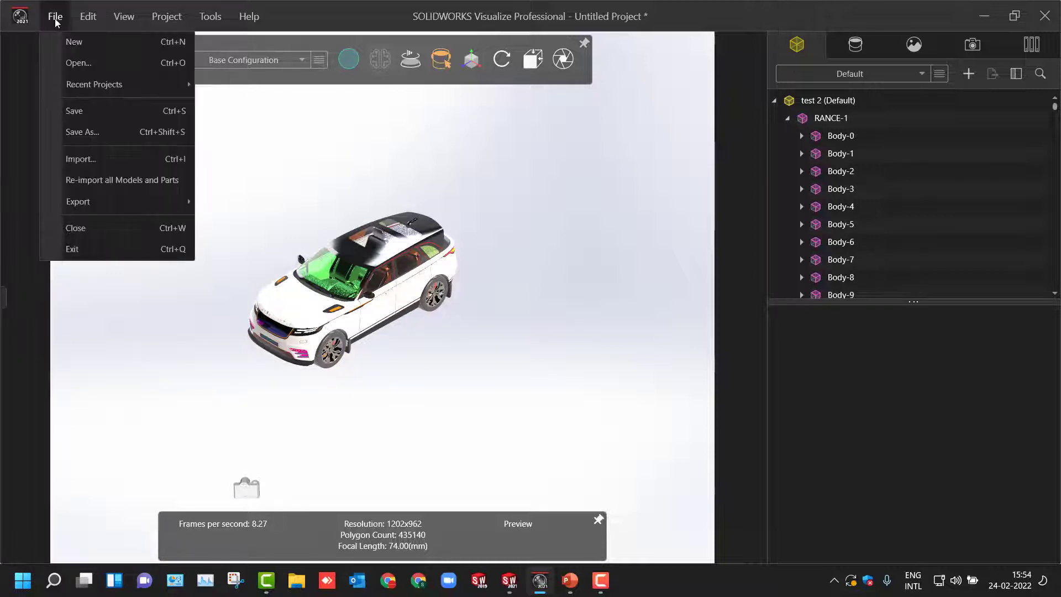
left_click(109, 231)
left_click(530, 342)
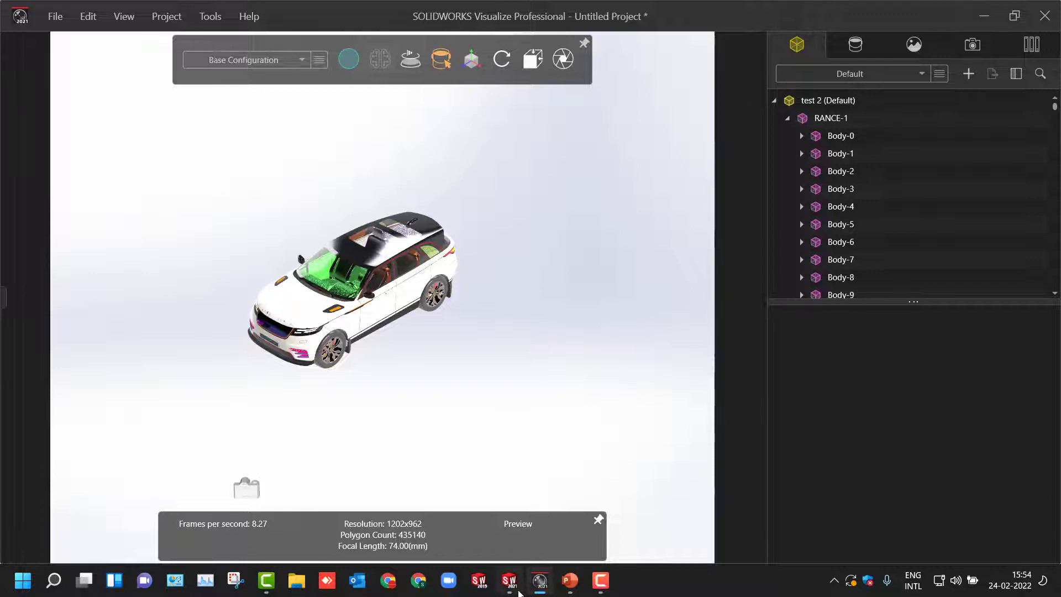
mouse_move(539, 583)
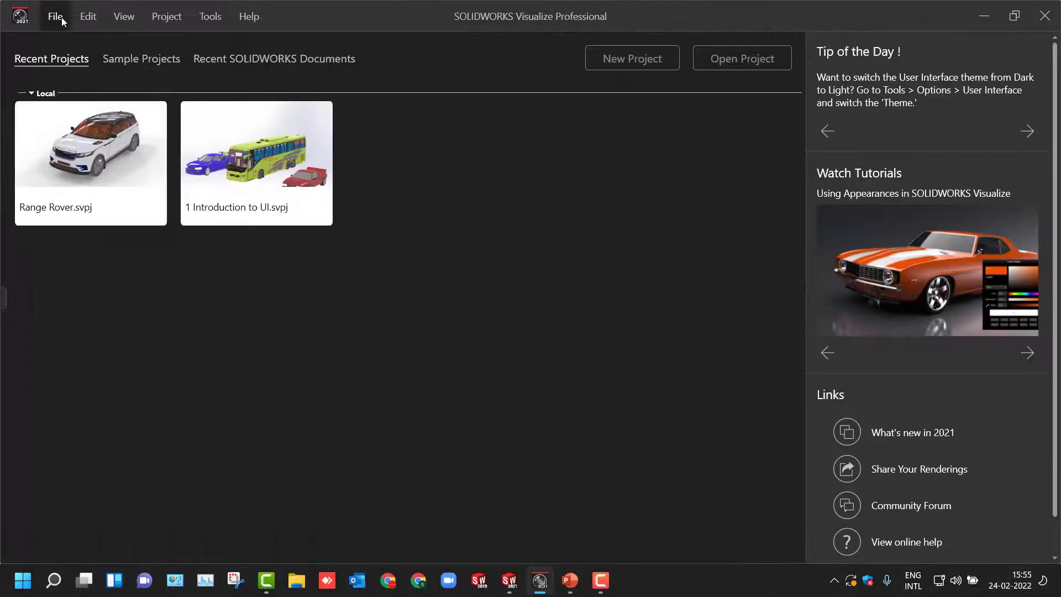
Open the test 2 assembly from the Range Rover folder again as a fresh project
left_click(61, 18)
left_click(77, 62)
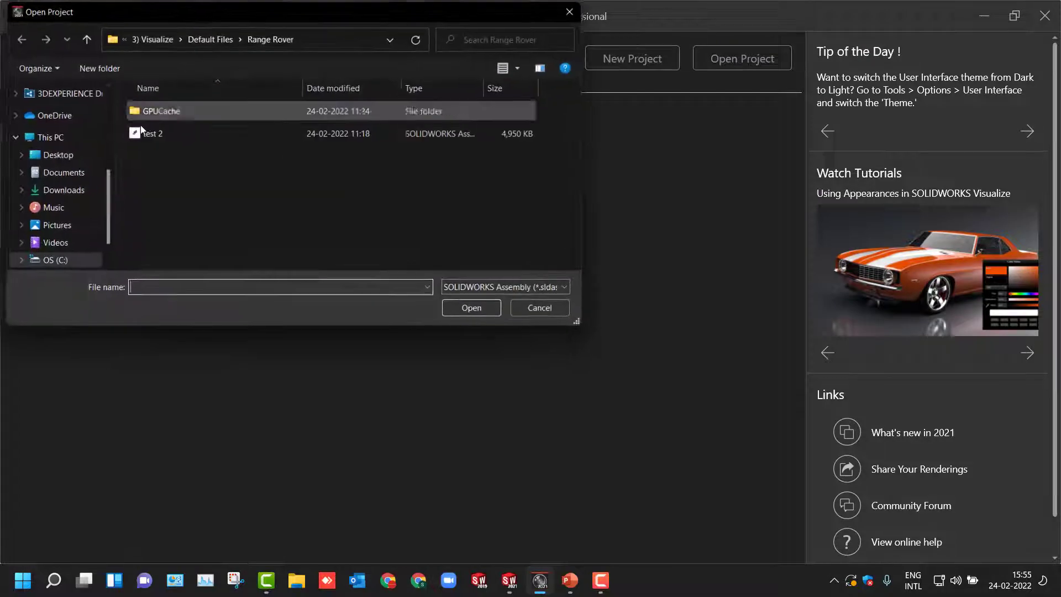
left_click(154, 137)
left_click(467, 311)
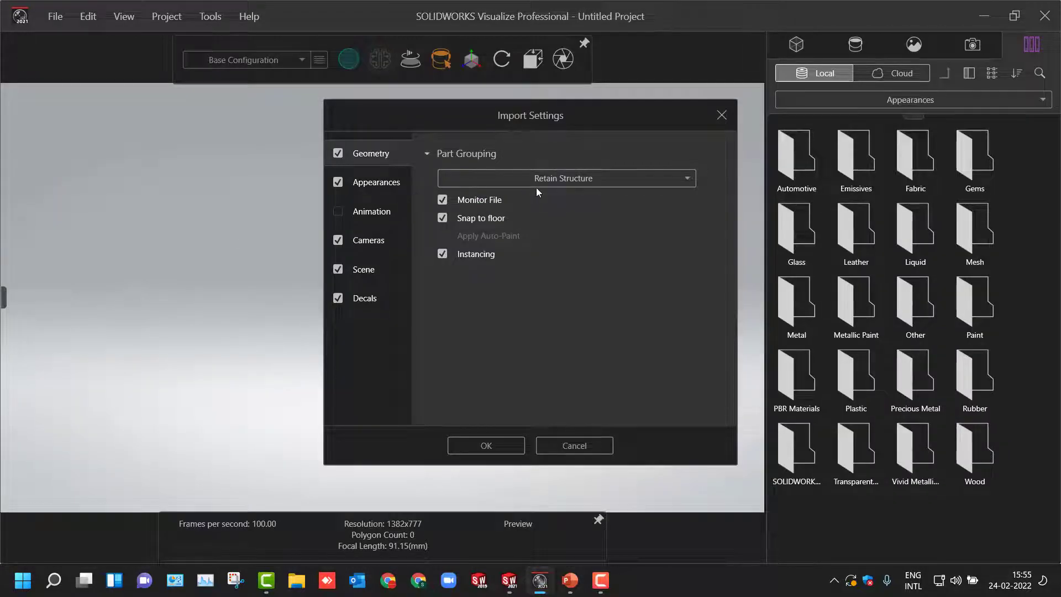
Set the part grouping to Automatic and import the assembly
left_click(537, 182)
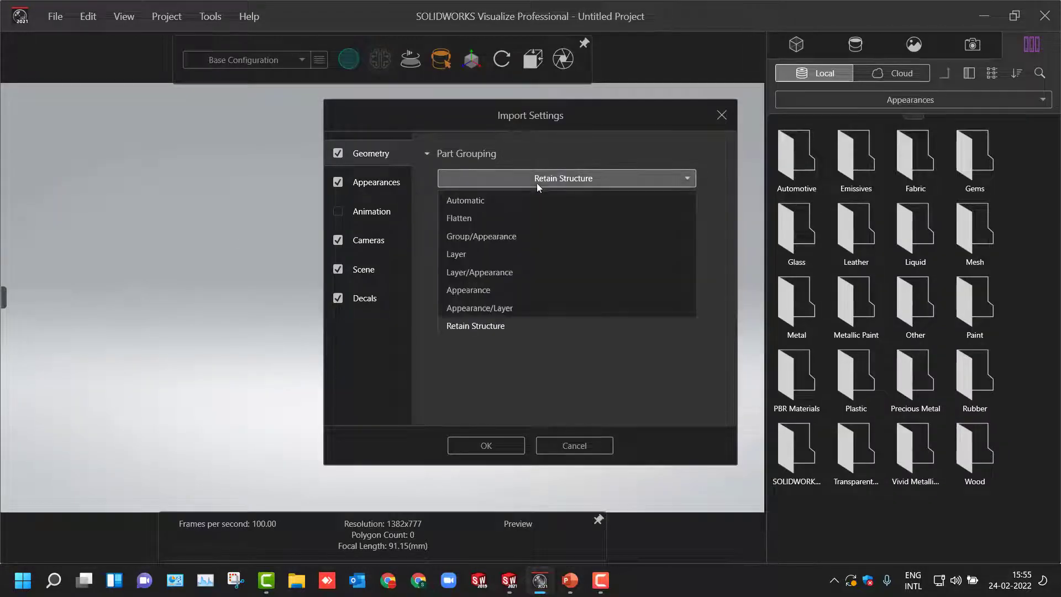
left_click(483, 200)
left_click(496, 178)
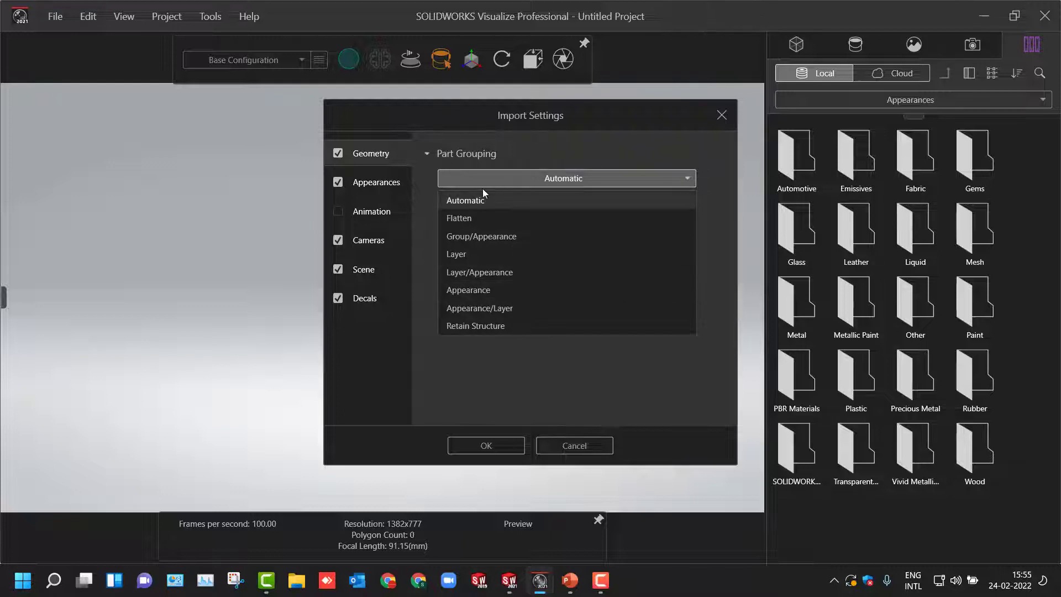
left_click(504, 178)
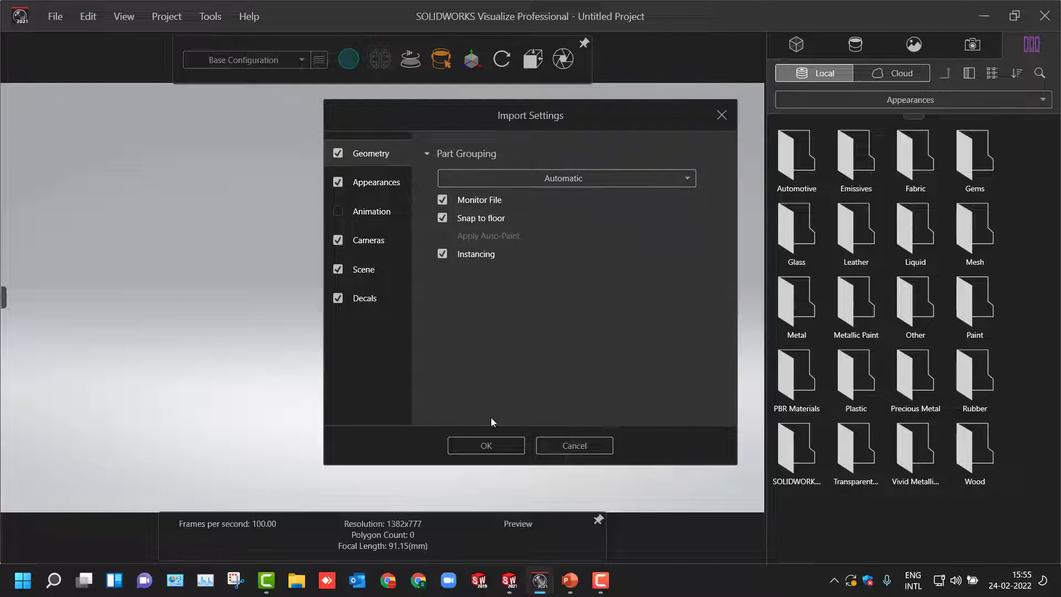
left_click(484, 444)
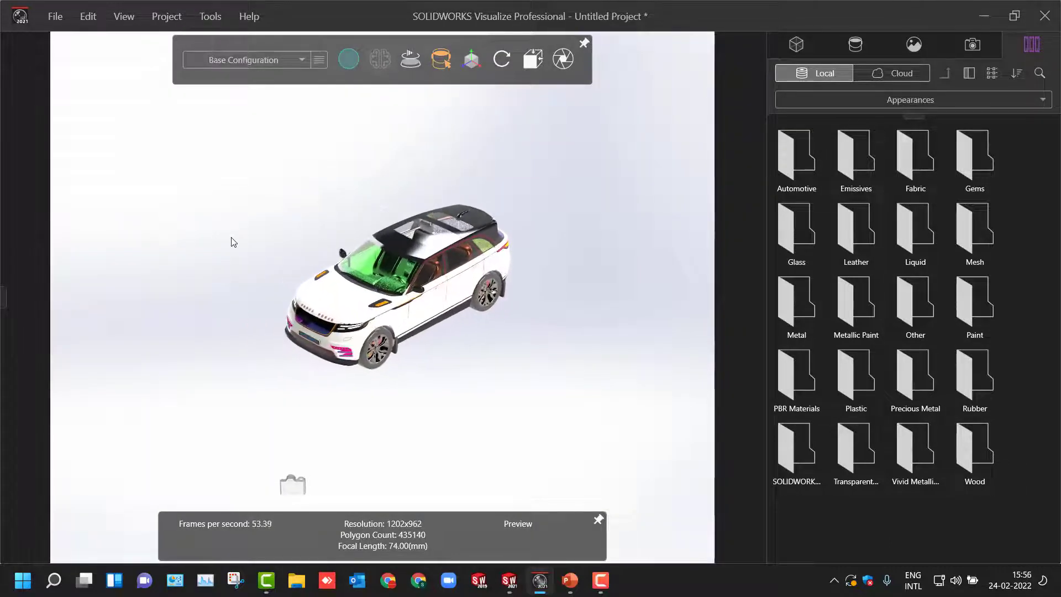
Expand test 2, Default and RANCE-1 in the model tree and examine how the car's parts are grouped
left_click(791, 47)
left_click(775, 101)
left_click(787, 119)
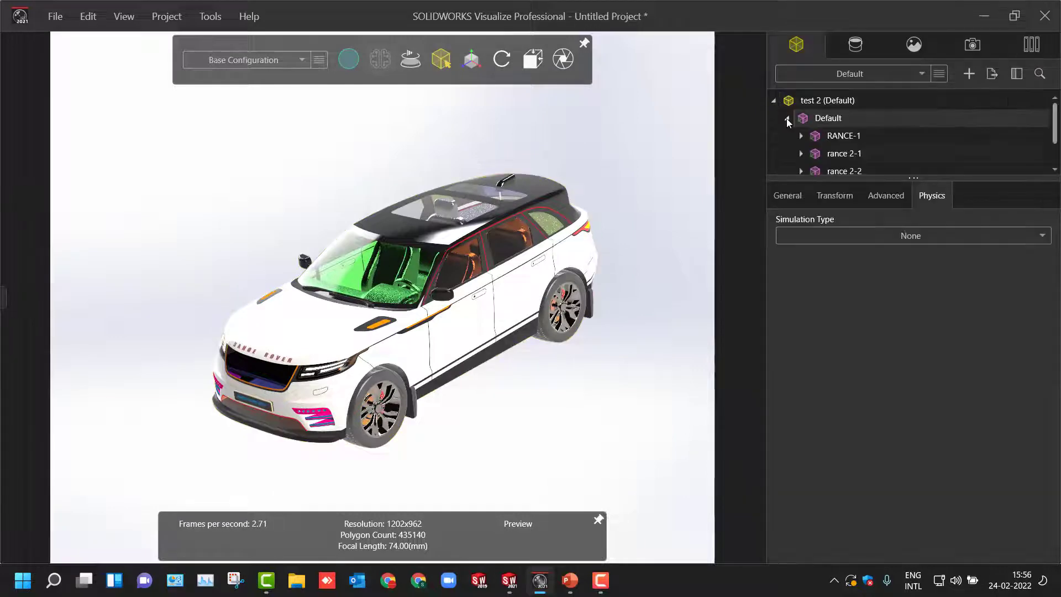
left_click(802, 136)
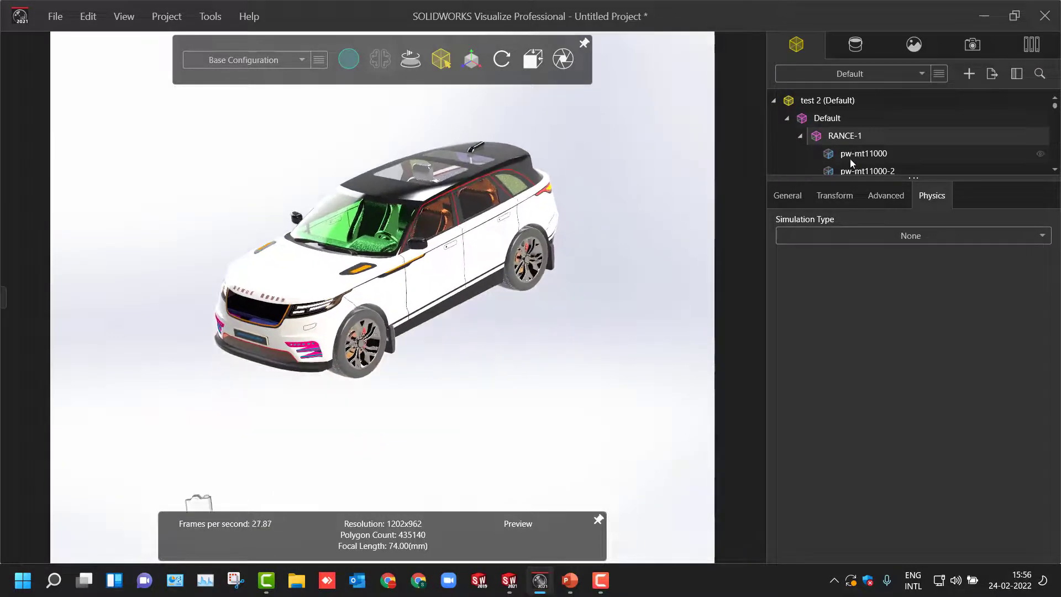
scroll(854, 160, "down", 2)
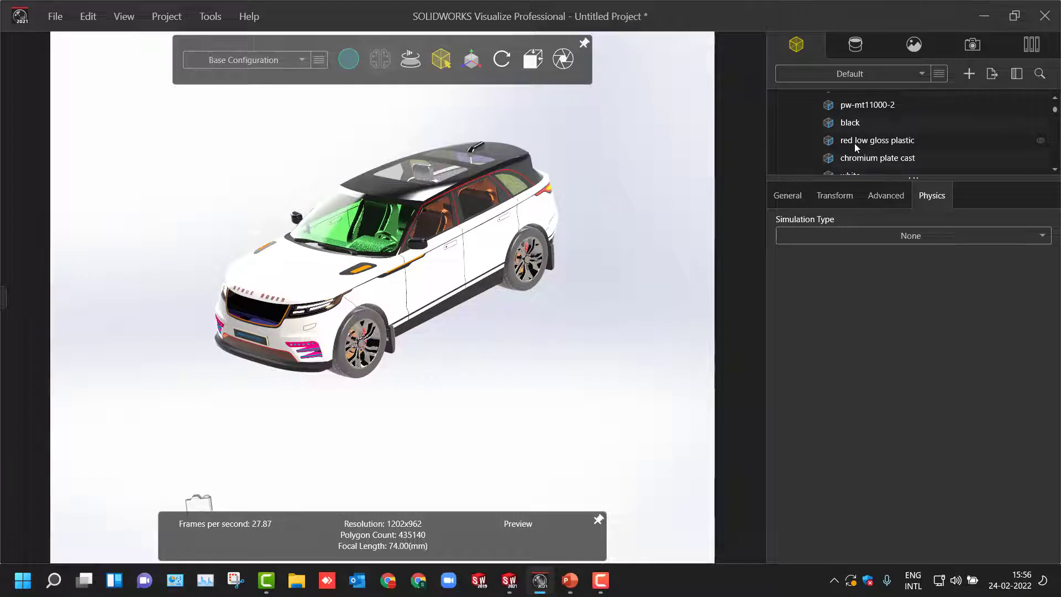
left_click(855, 144)
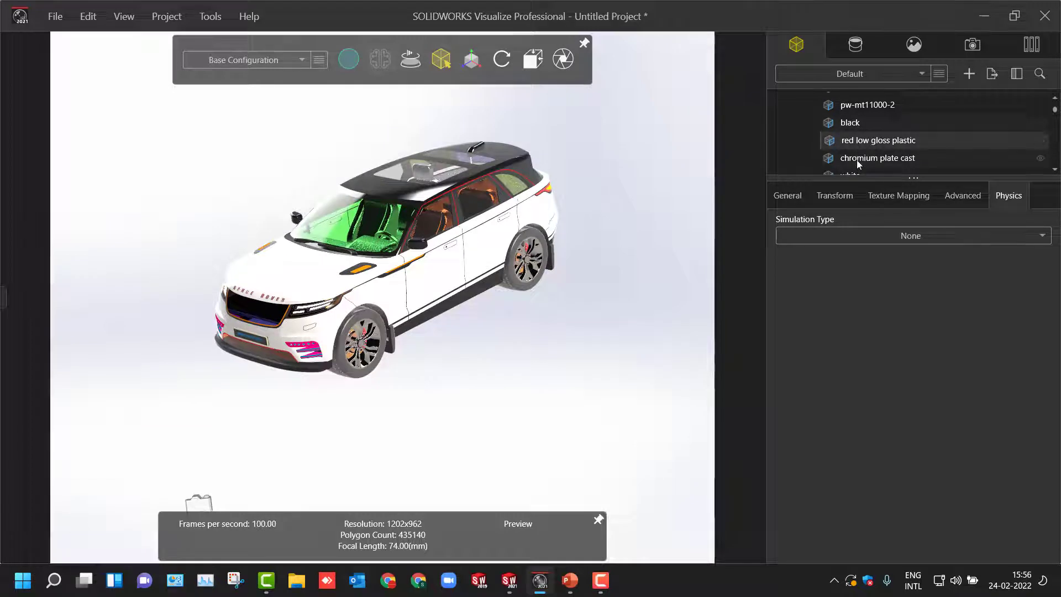
left_click(857, 159)
scroll(856, 160, "down", 1)
scroll(857, 160, "down", 4)
left_click(856, 160)
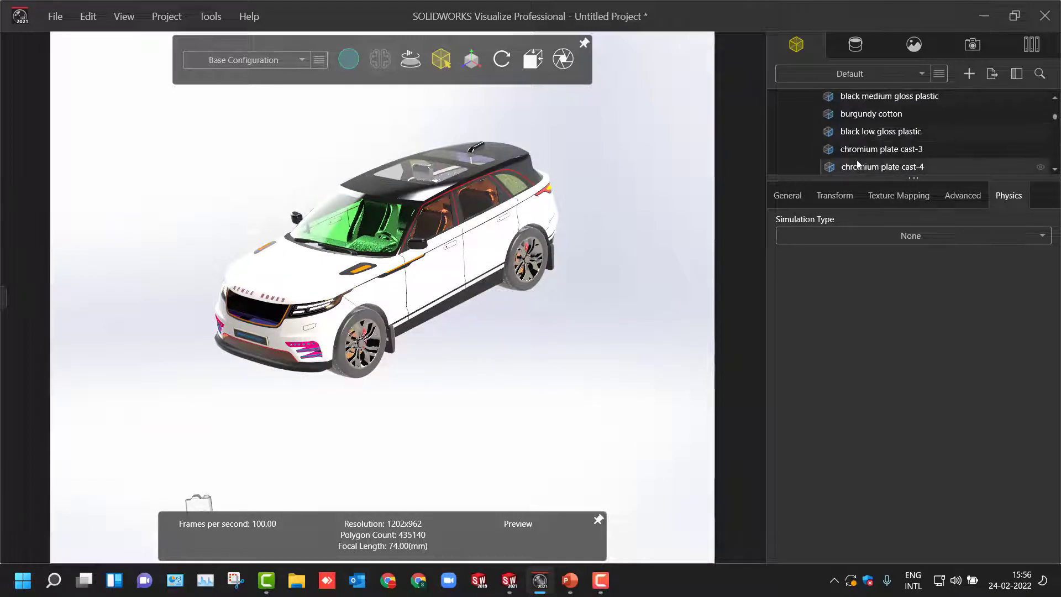
Select the white led part in the model tree and switch the viewport to Accurate render mode
scroll(856, 160, "down", 3)
scroll(857, 160, "down", 8)
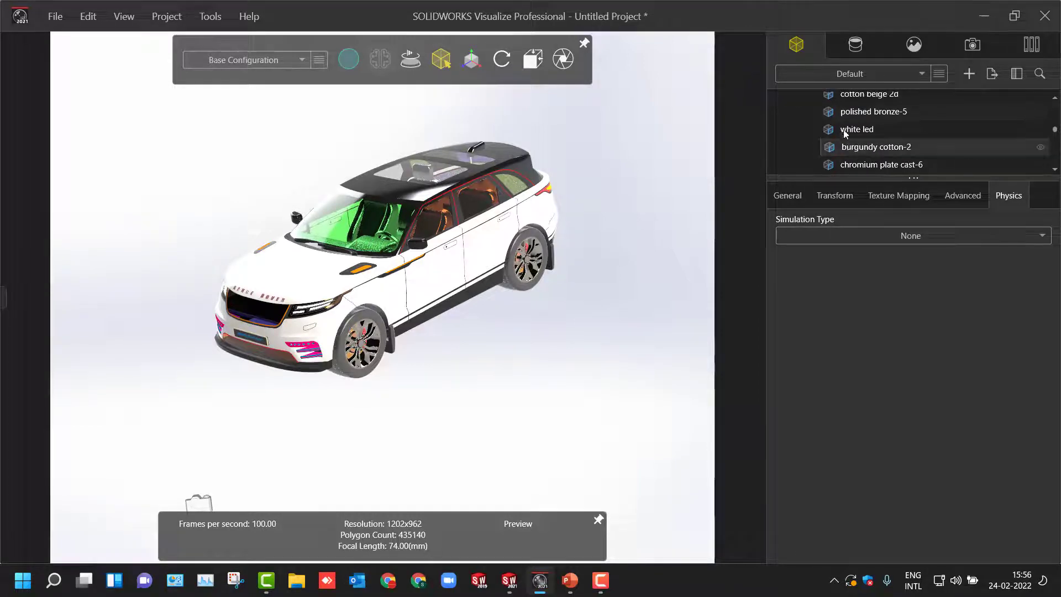
left_click(843, 129)
scroll(601, 226, "up", 5)
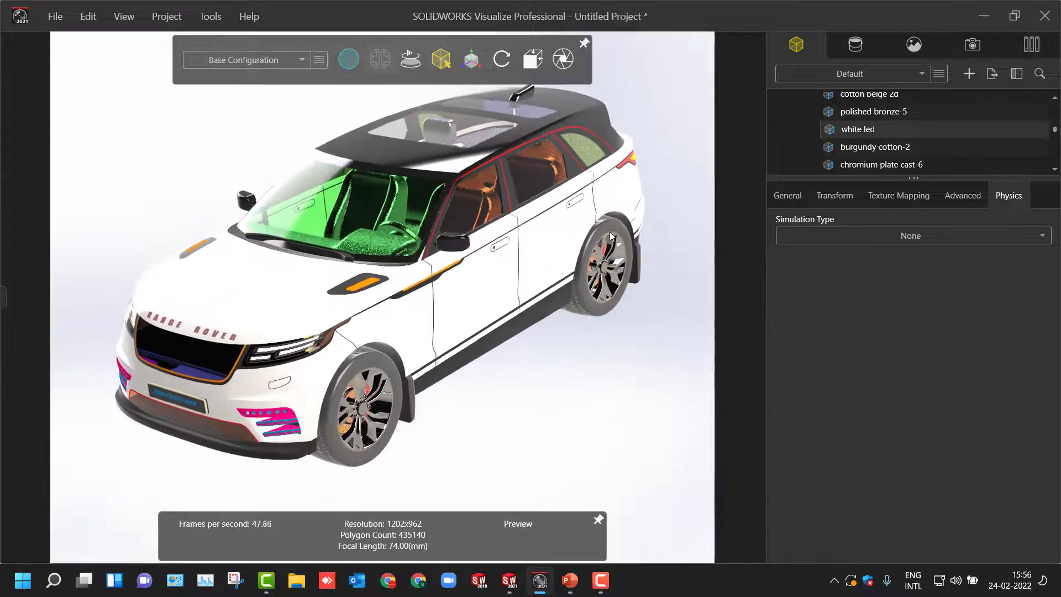
left_click(348, 59)
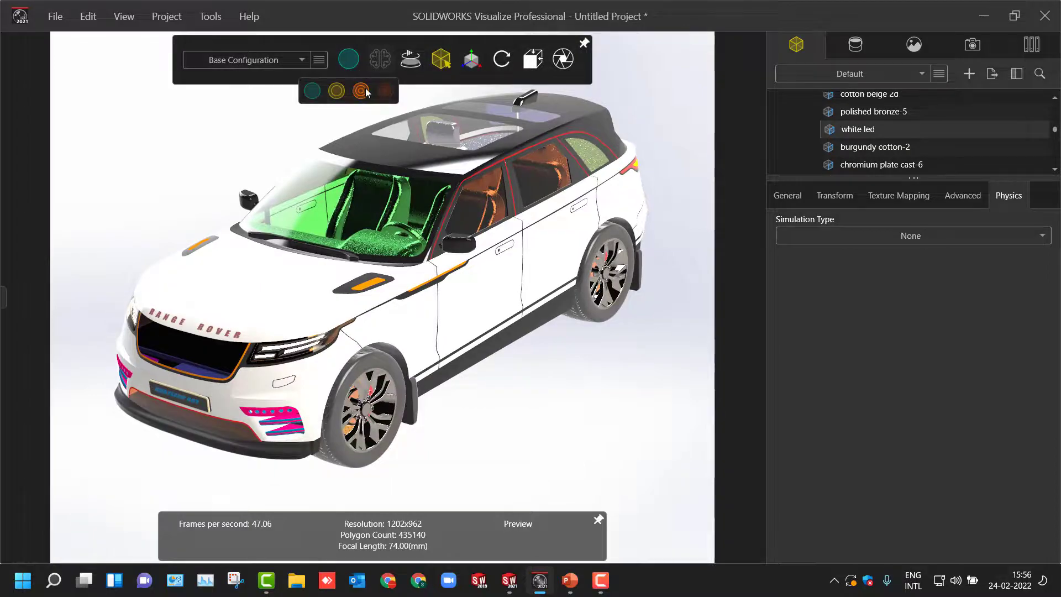
left_click(361, 91)
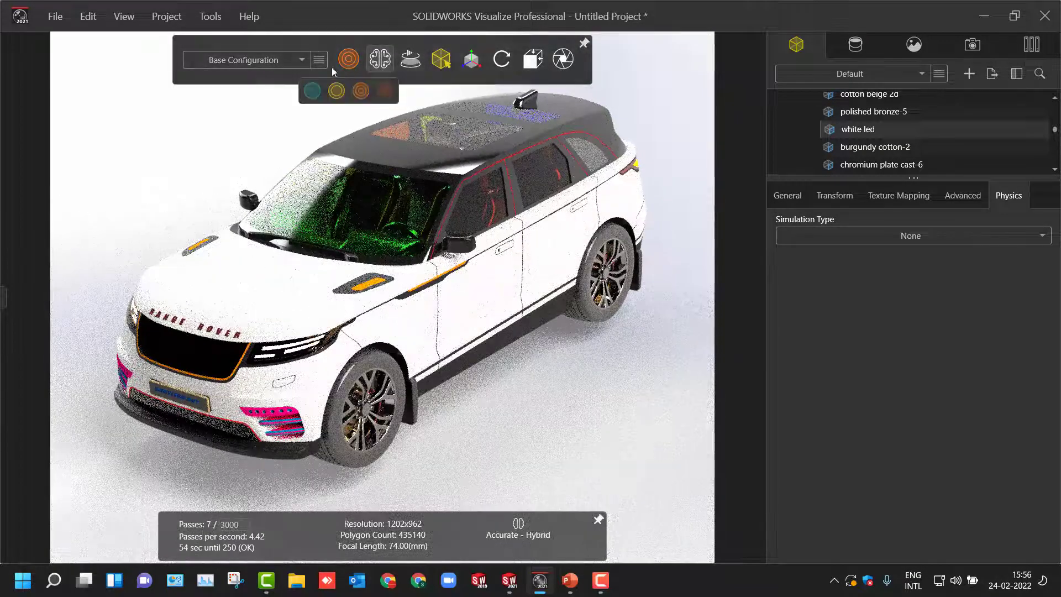
Discard the current untitled project and open the test 2 assembly from the Range Rover folder again
left_click(54, 17)
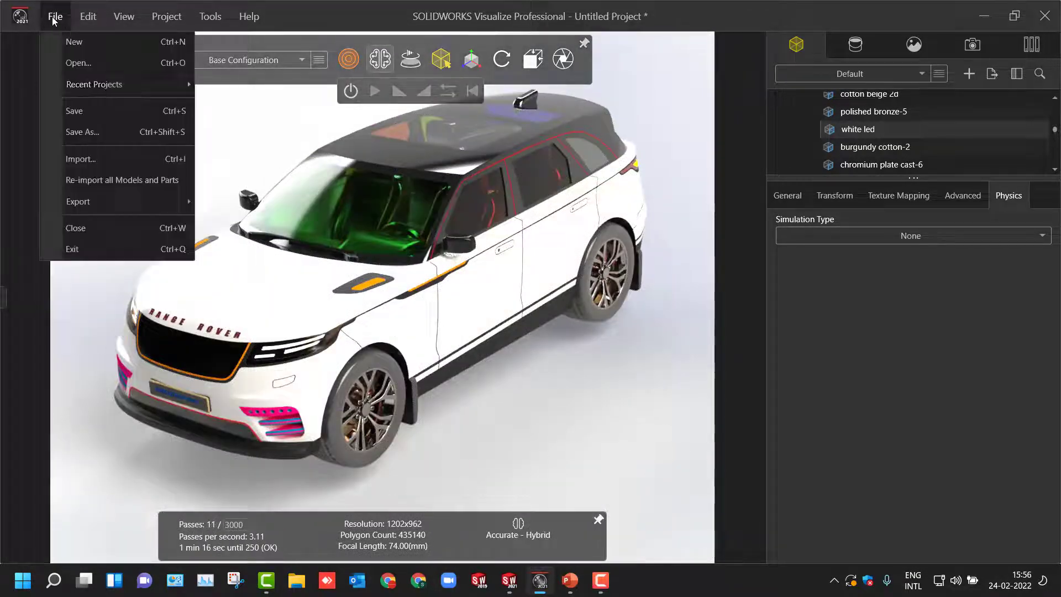
left_click(79, 67)
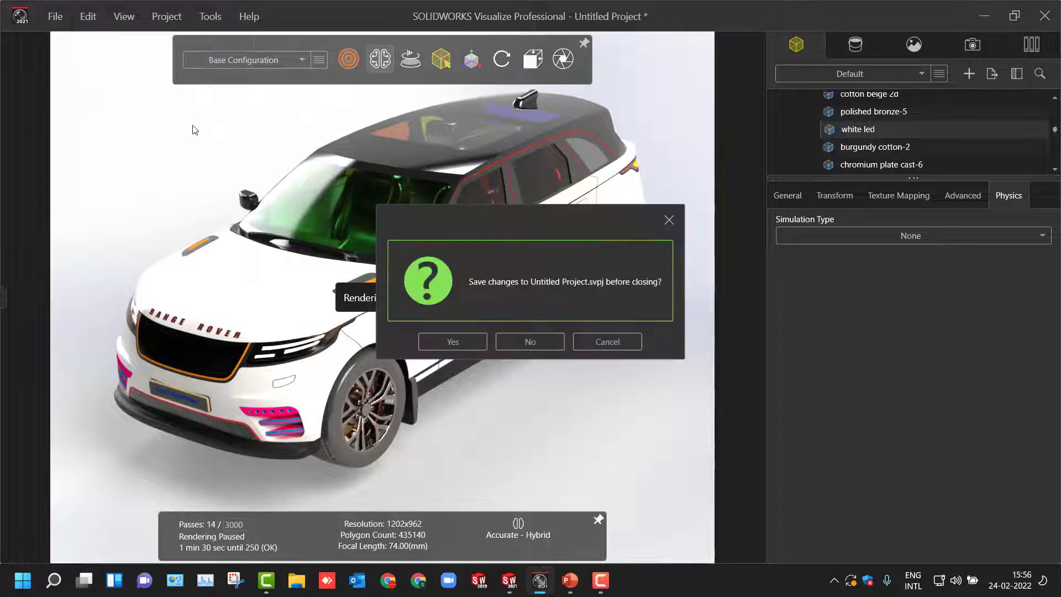
left_click(529, 342)
left_click(165, 137)
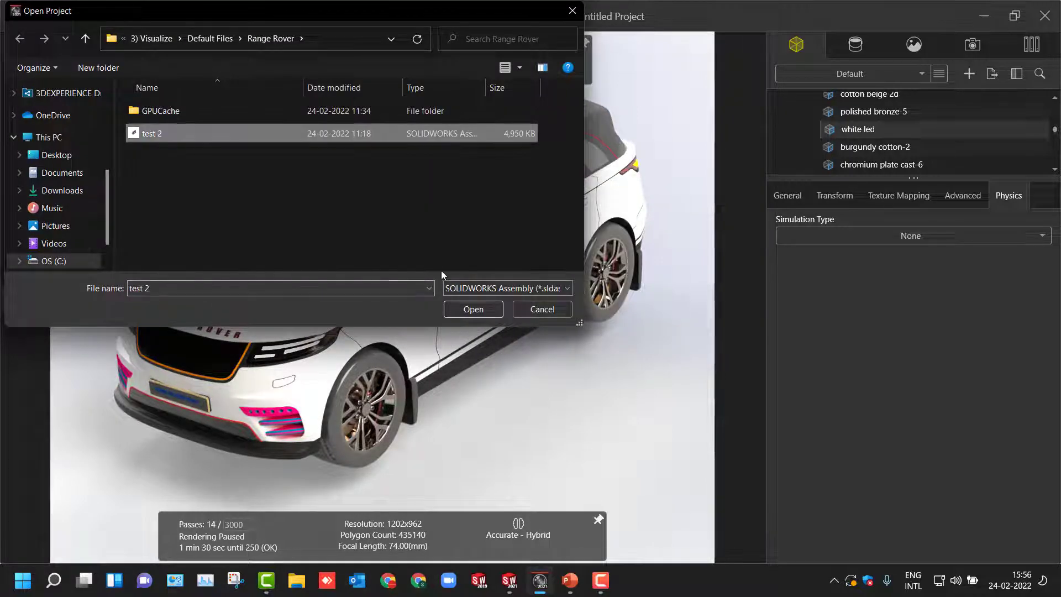
left_click(477, 308)
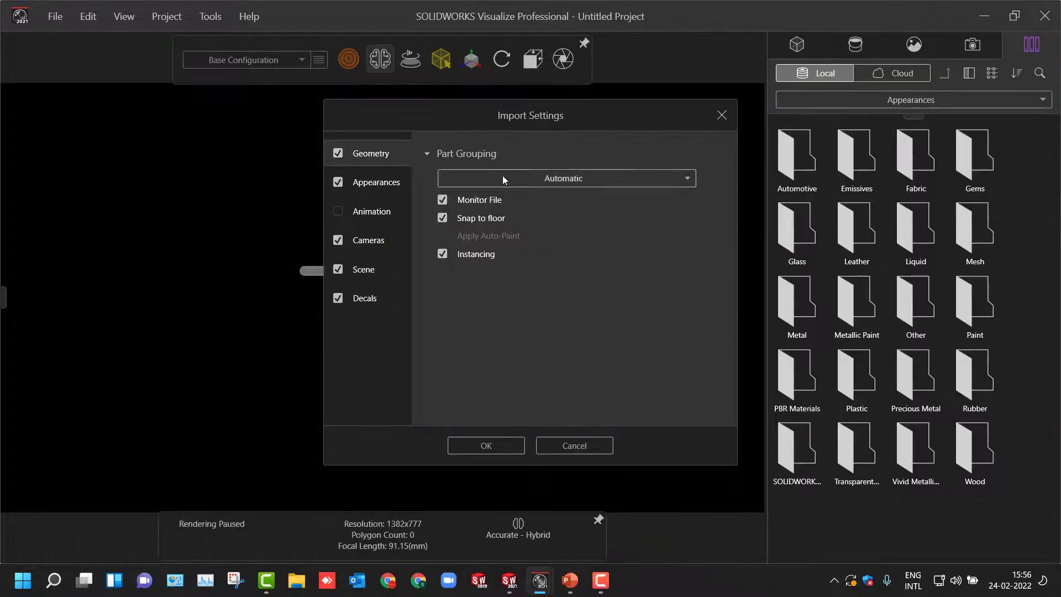
Import the assembly with Flatten part grouping and with Appearances, Monitor File and Snap to floor turned off
left_click(503, 176)
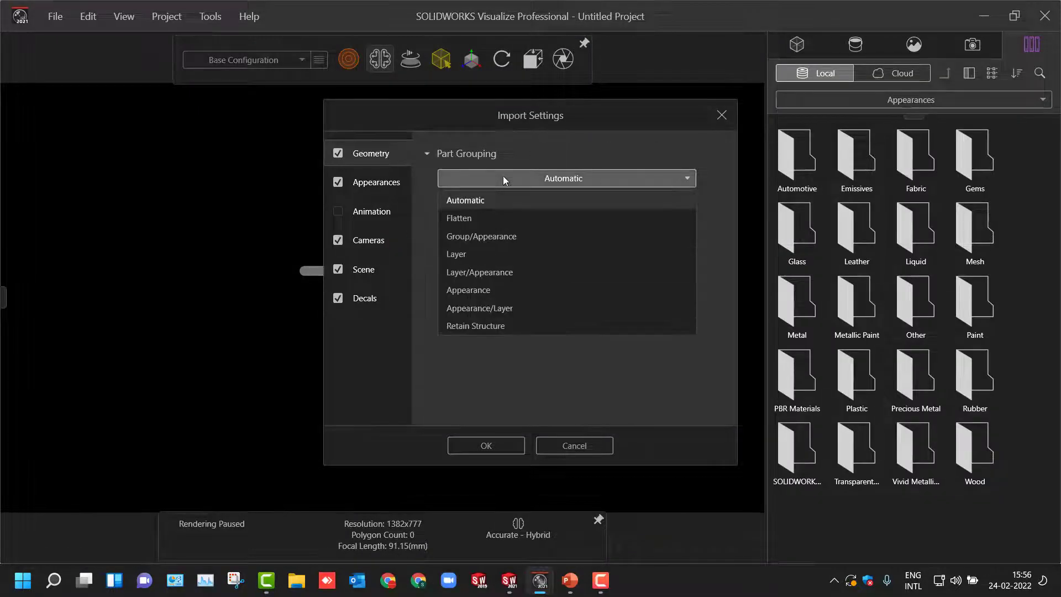
left_click(485, 218)
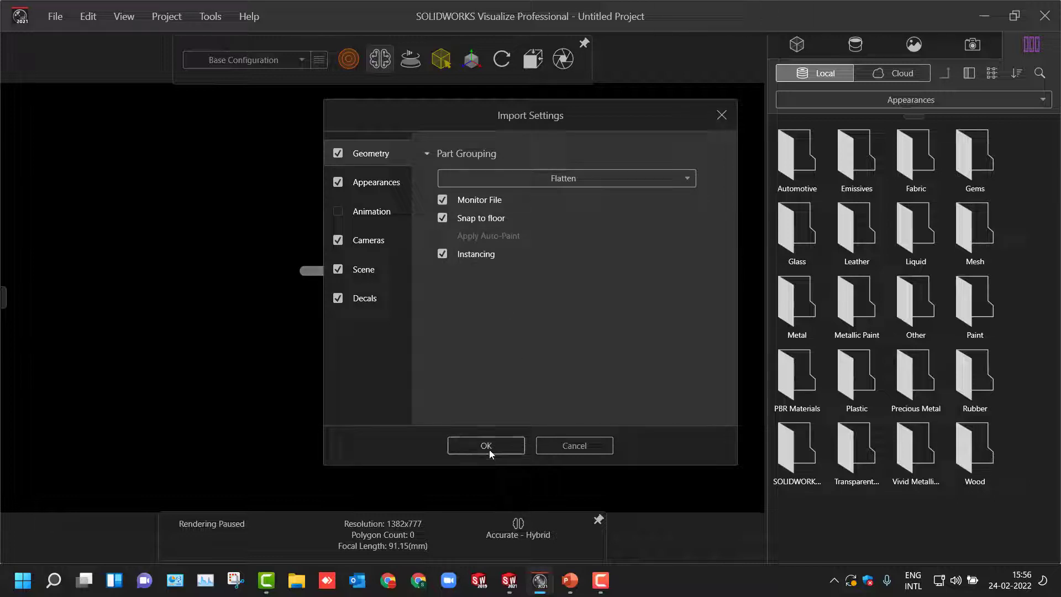
left_click(337, 183)
left_click(483, 203)
left_click(479, 218)
left_click(487, 446)
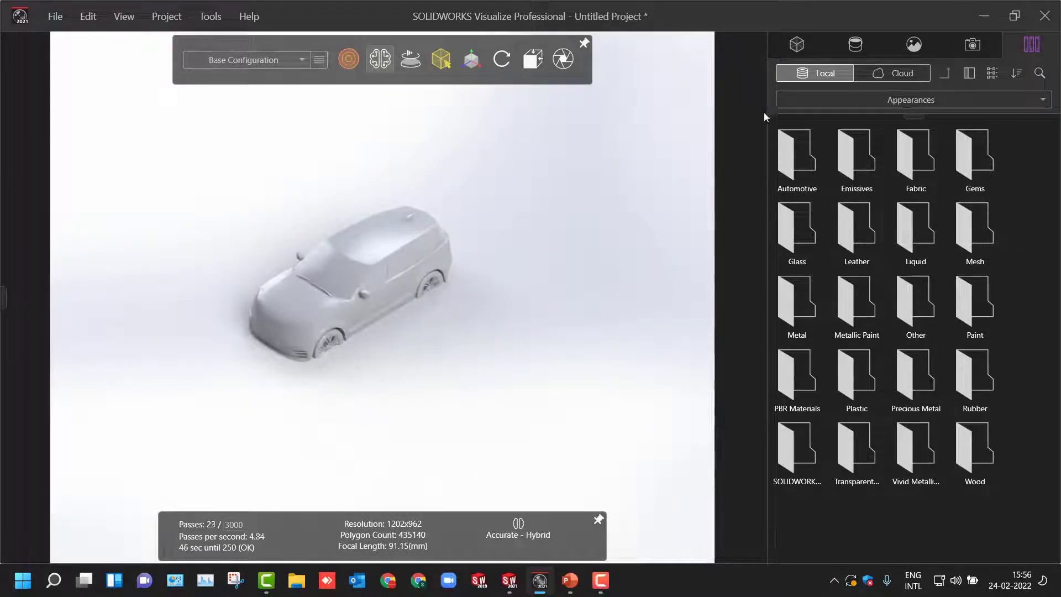
Select the test 2 model in the model tree and snap it to the floor with its transform options
left_click(798, 44)
left_click(796, 102)
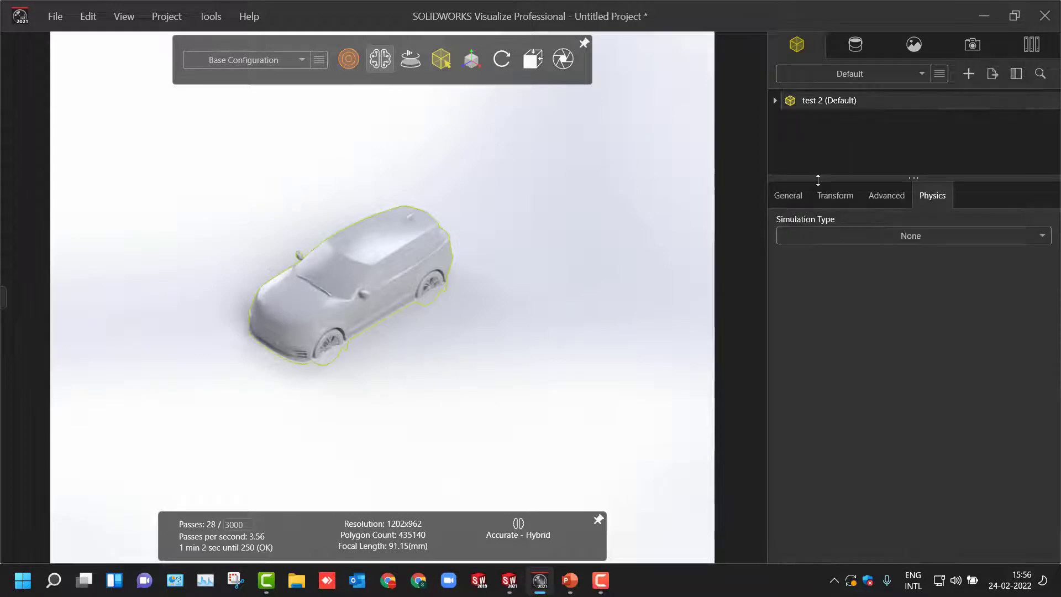
left_click(790, 197)
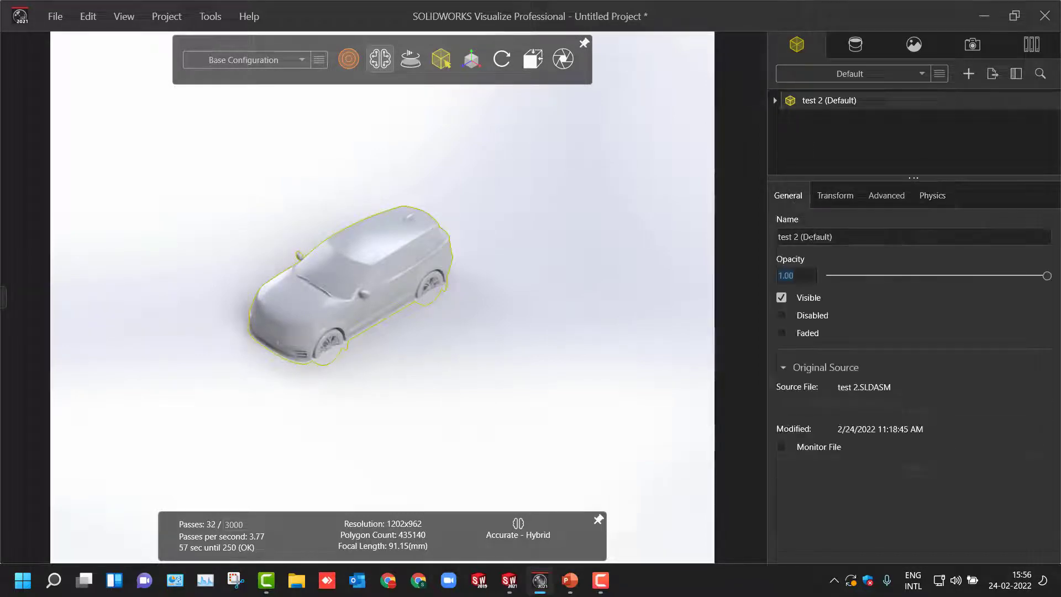
left_click(835, 197)
left_click(818, 238)
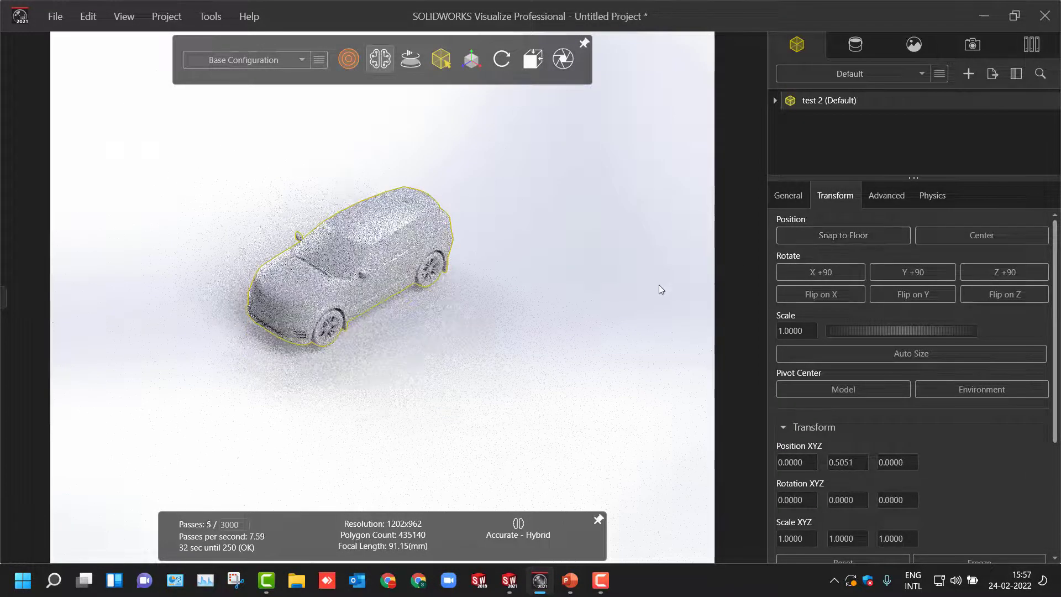
Switch the viewport to Preview render mode, examine the flattened car up close and deselect it
mouse_move(347, 67)
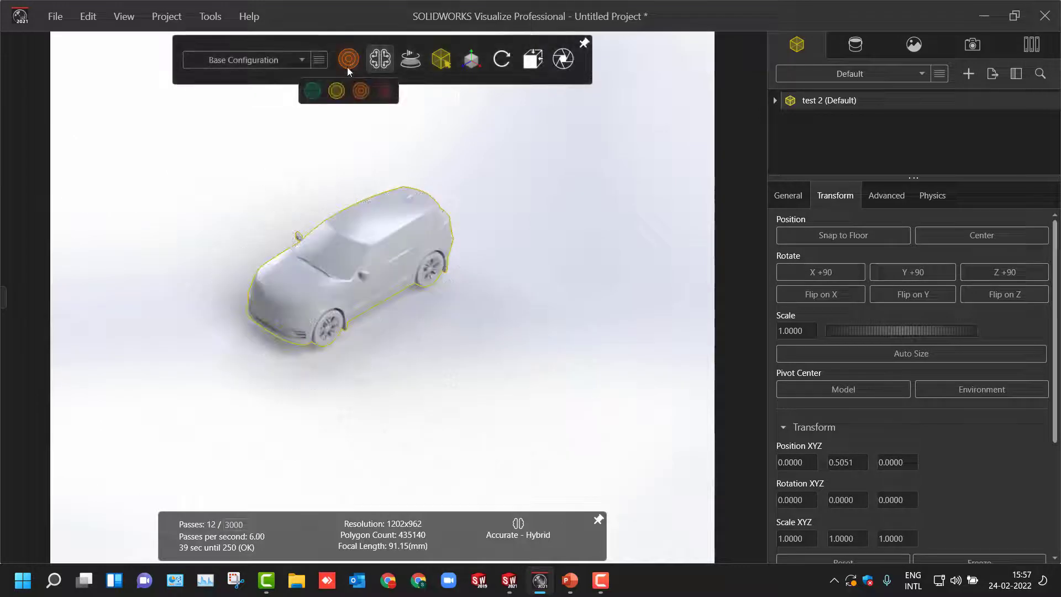
left_click(314, 91)
scroll(365, 198, "up", 10)
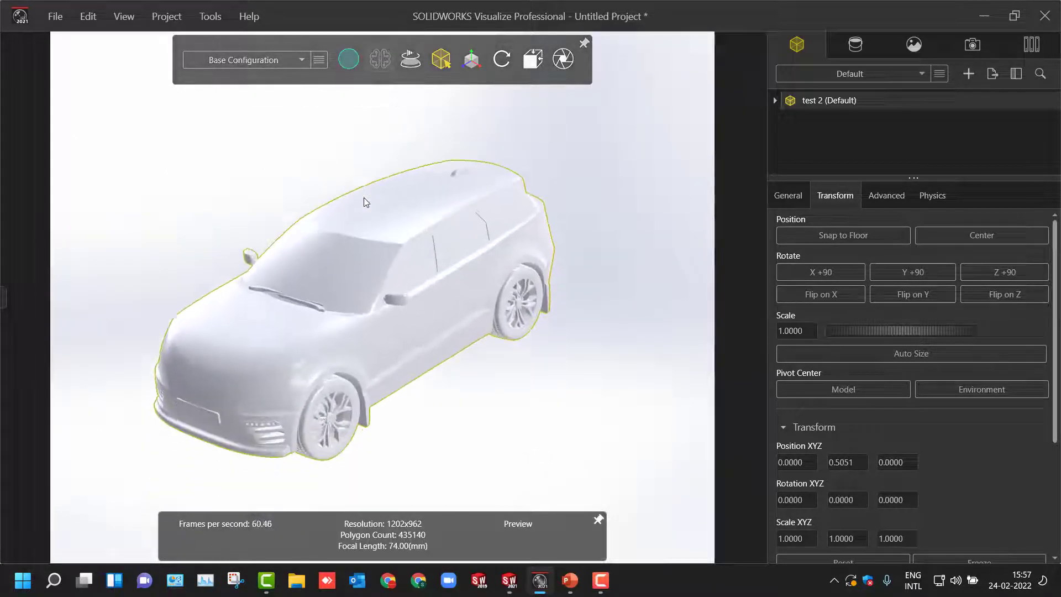
scroll(364, 197, "up", 5)
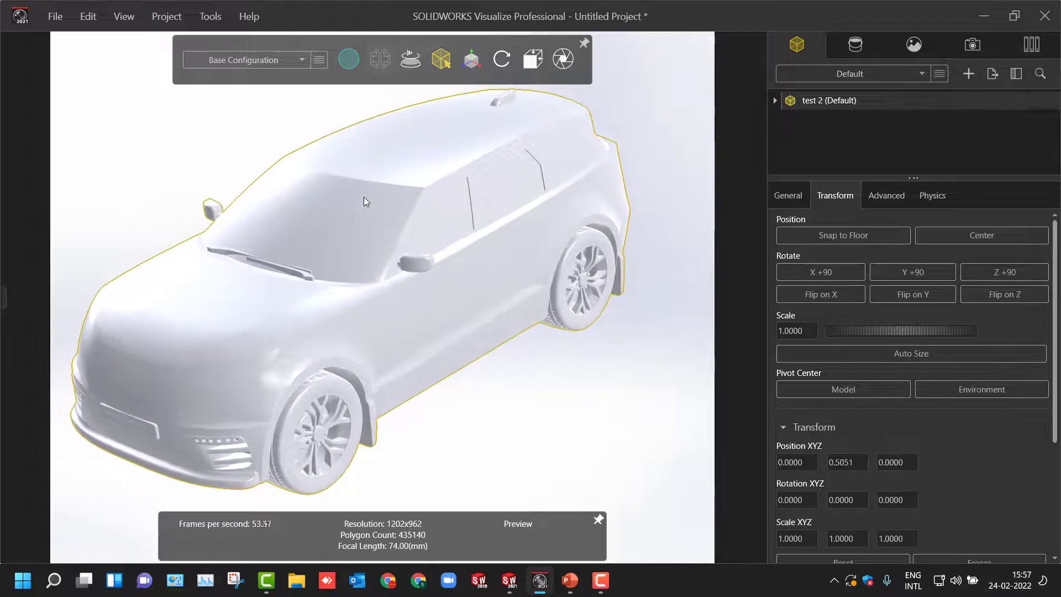
left_click(175, 155)
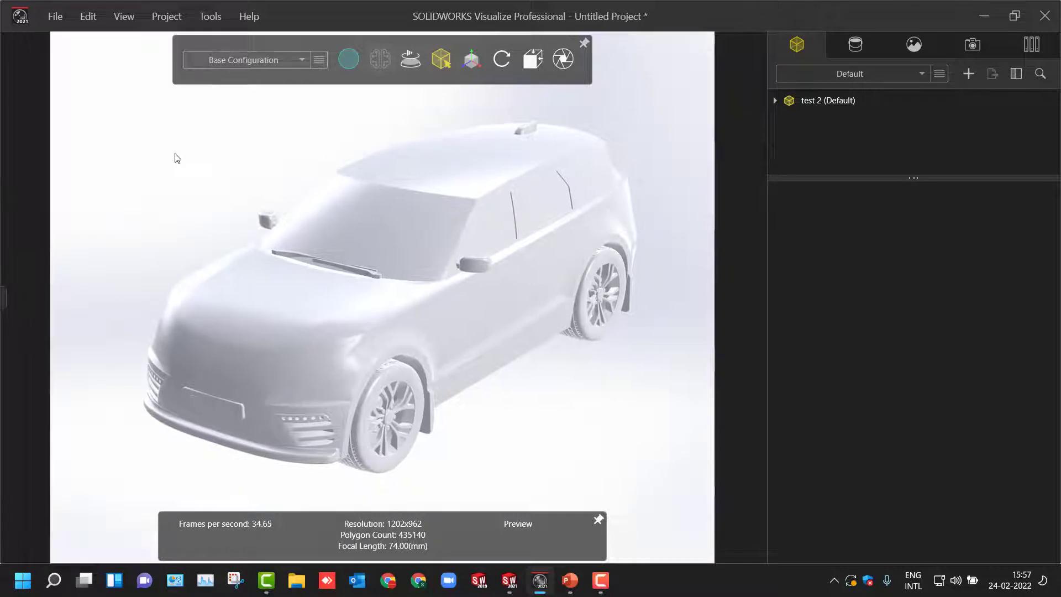
Close the flattened car project without saving it
left_click(56, 16)
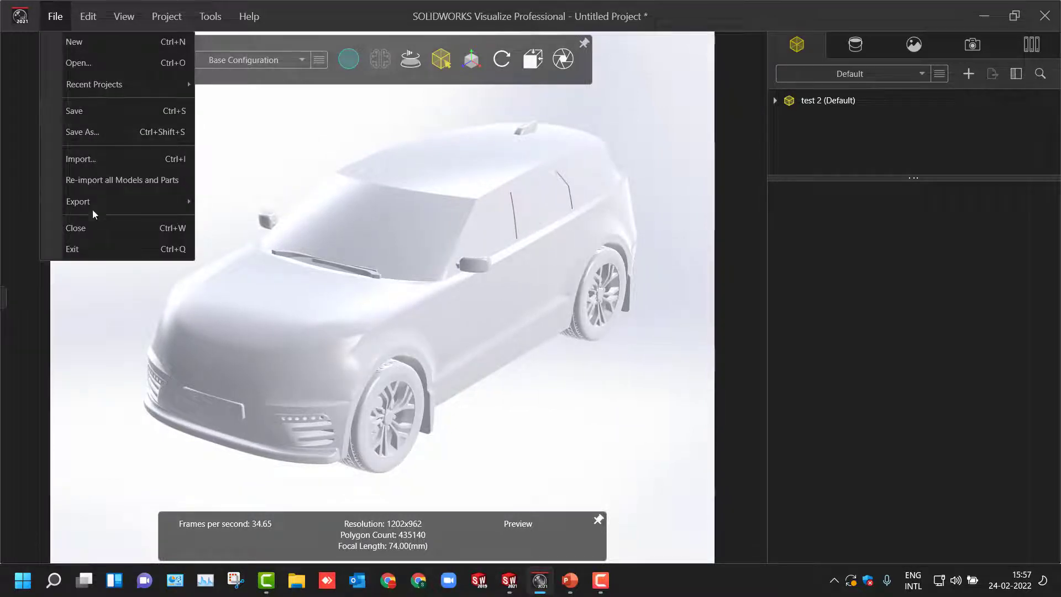
left_click(89, 228)
left_click(529, 340)
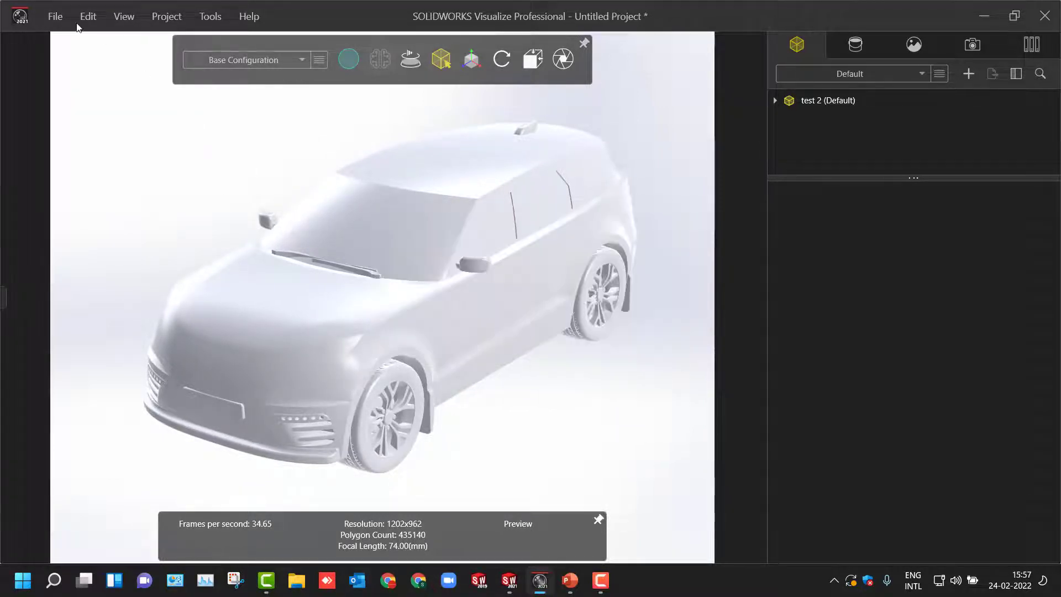
Open the test 2 assembly as a fresh project and show the part grouping options in its import settings
left_click(55, 16)
left_click(85, 64)
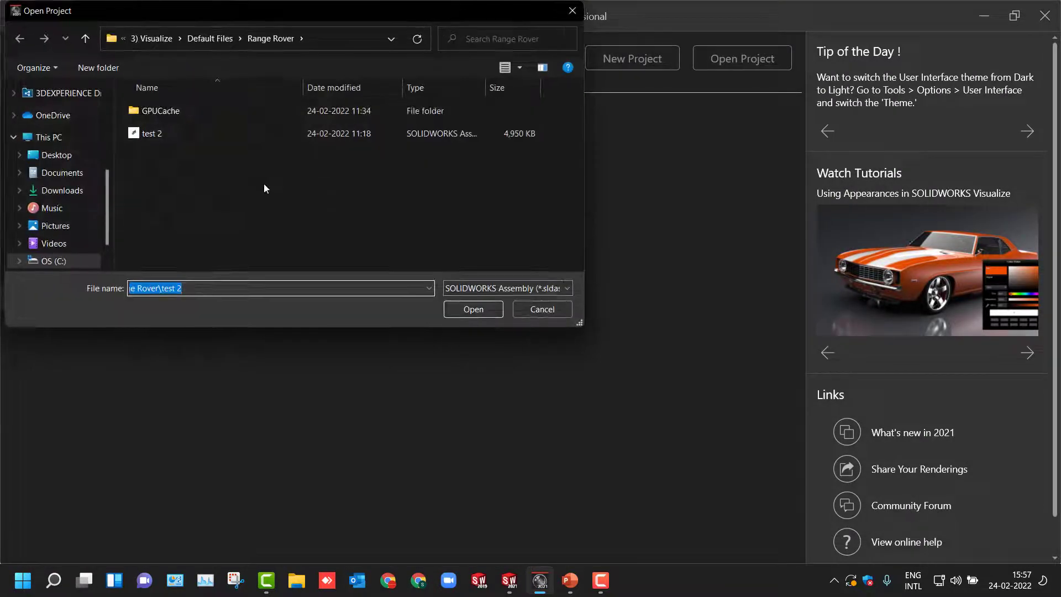
left_click(150, 134)
left_click(473, 309)
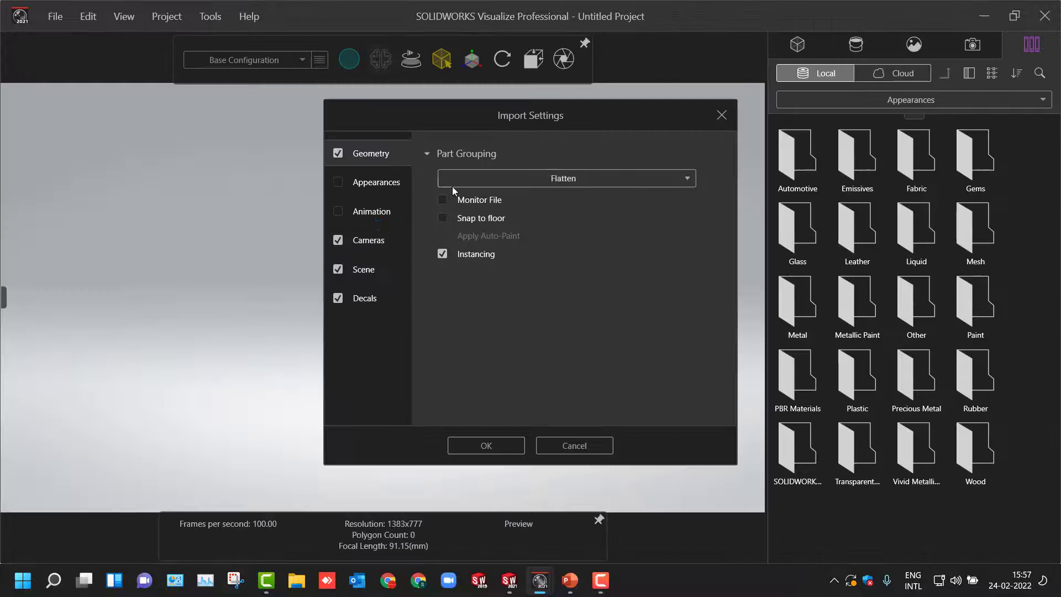
left_click(465, 178)
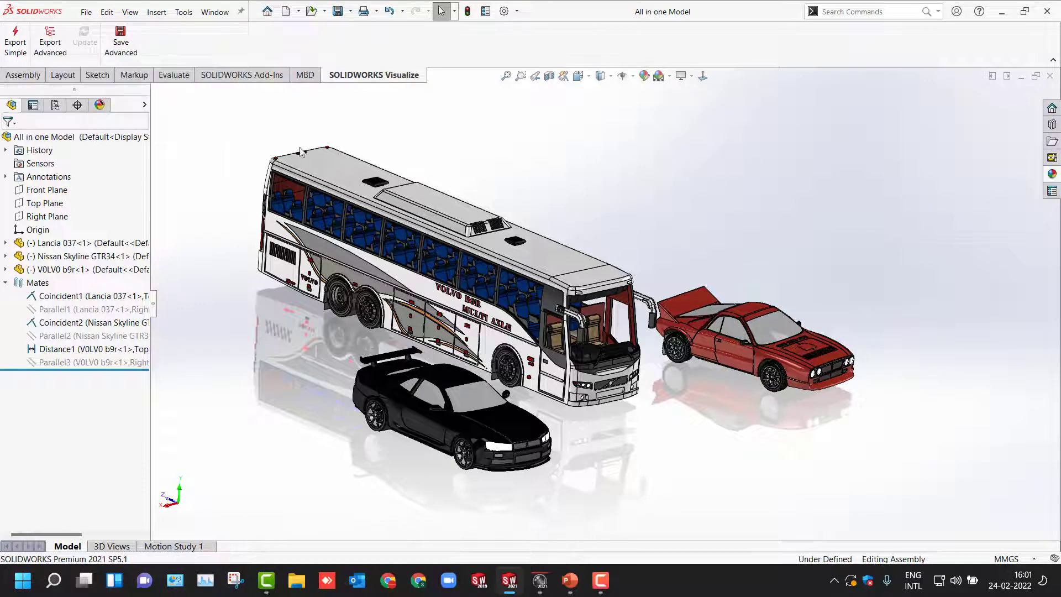
Send the All in one Model assembly to Visualize with Export Advanced, discarding the untitled project there
left_click(51, 49)
mouse_move(540, 581)
left_click(613, 545)
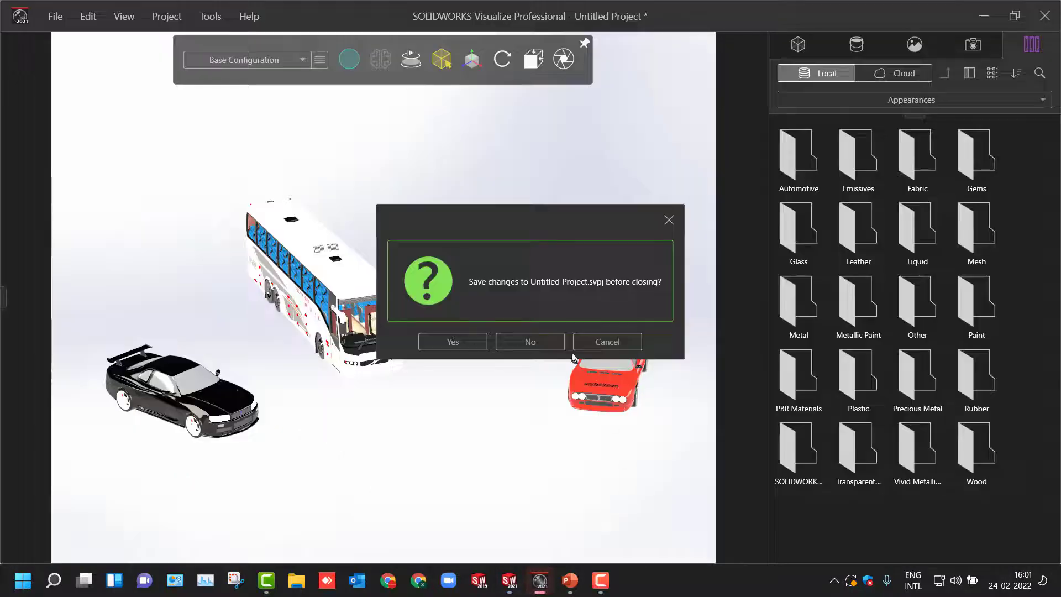
left_click(554, 343)
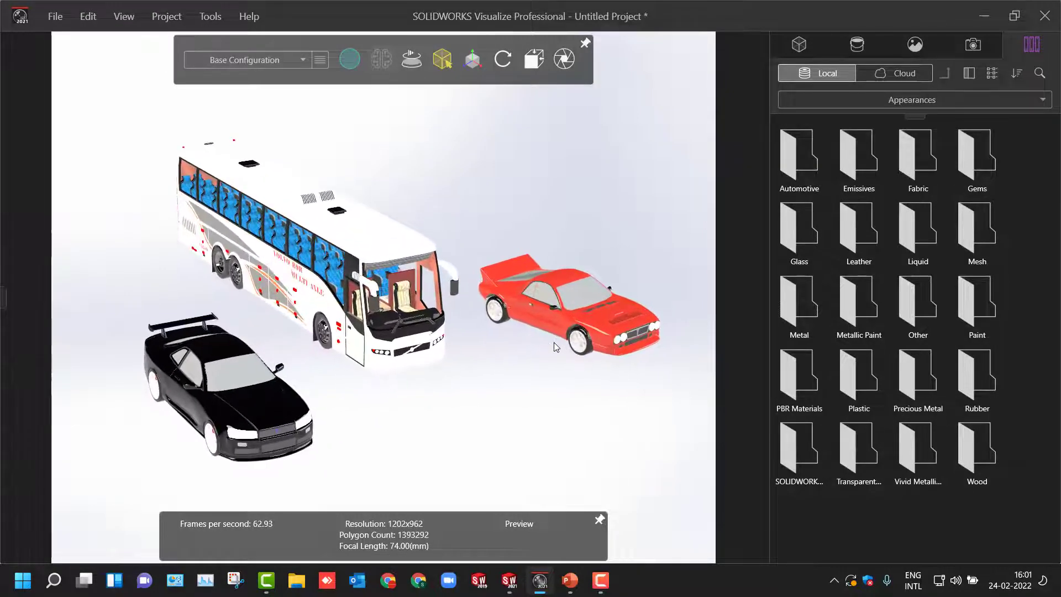
Switch to SOLIDWORKS and move the red Lancia and the black Nissan to new positions away from the bus
left_click(511, 579)
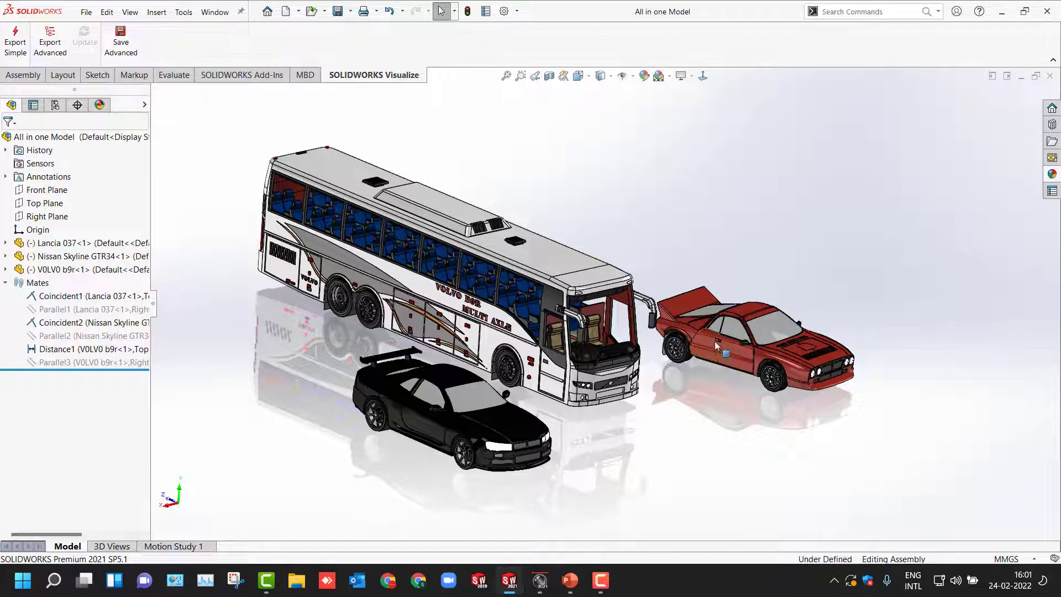
left_click_drag(754, 347, 695, 330)
left_click_drag(756, 343, 854, 436)
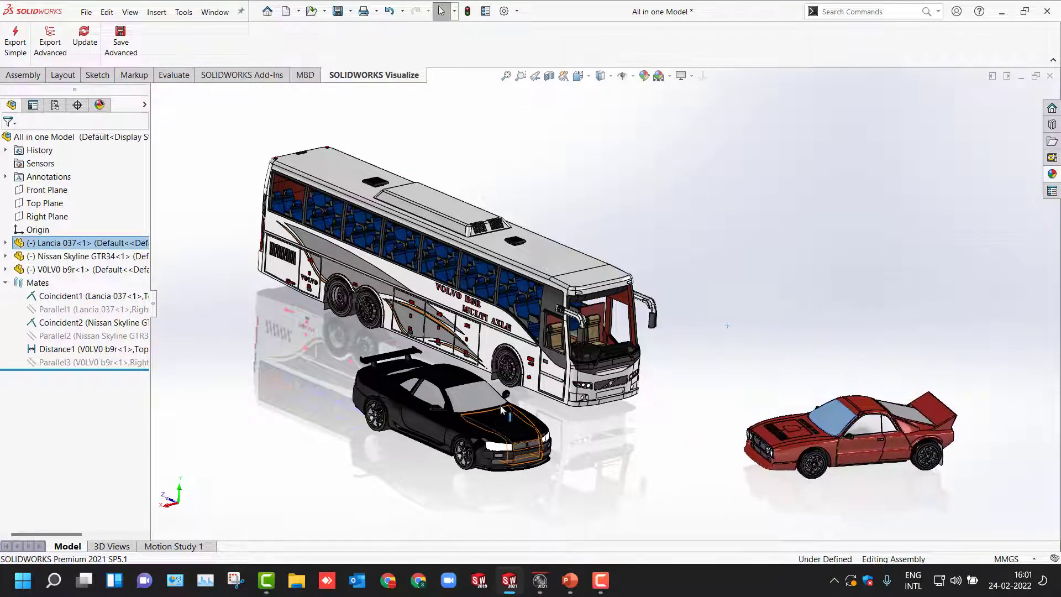
left_click_drag(492, 403, 543, 407)
left_click_drag(431, 420, 506, 556)
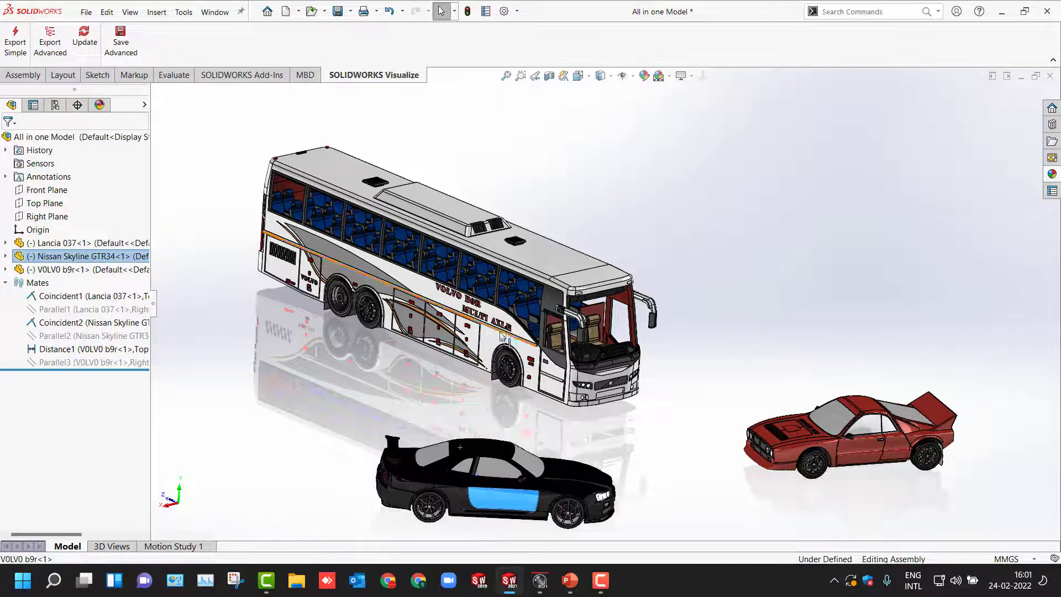
Move the Volvo bus back between the two cars and readjust the black Nissan's position in front of it
left_click_drag(504, 334, 458, 337)
left_click_drag(463, 285, 730, 256)
left_click_drag(575, 442, 643, 409)
right_click_drag(785, 427, 501, 294)
left_click(563, 408)
middle_click_drag(533, 410, 526, 379)
middle_click_drag(479, 340, 432, 289)
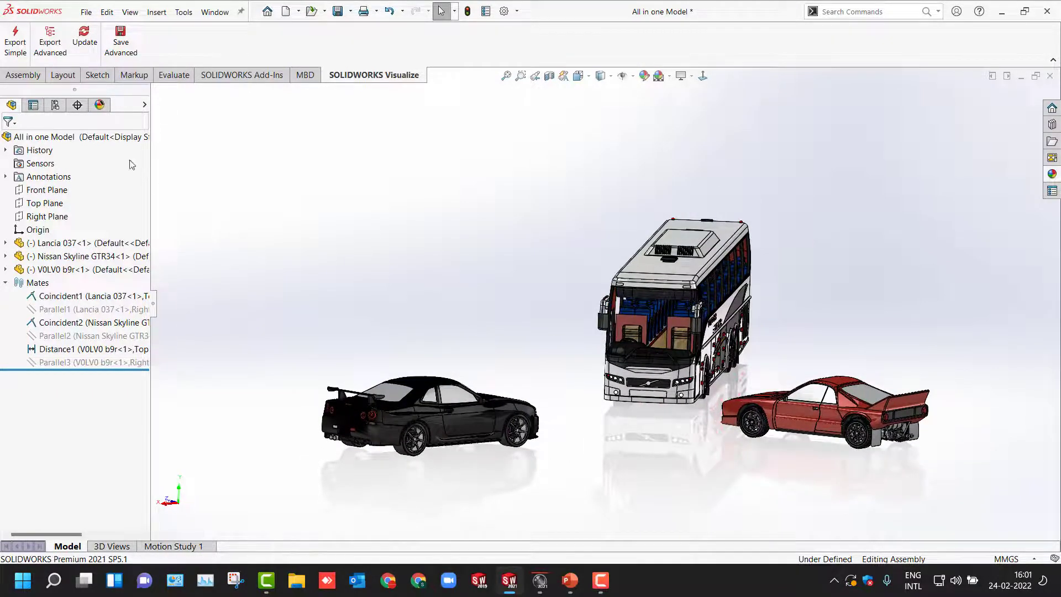
Update the linked Visualize project from SOLIDWORKS, switch to Visualize and re-import the modified All in one Model assembly
left_click(85, 40)
left_click(501, 249)
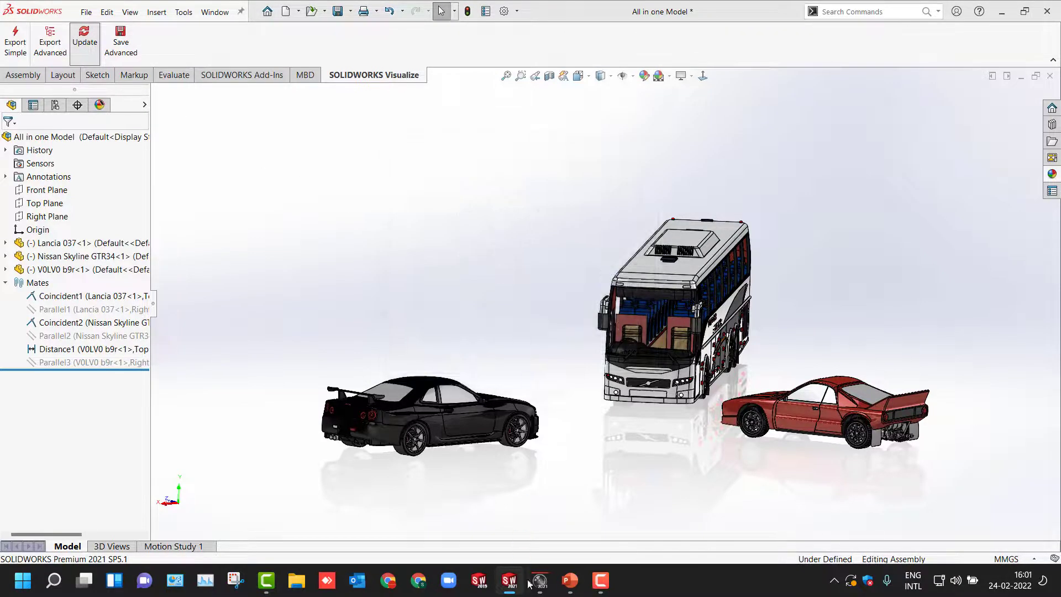
left_click(545, 589)
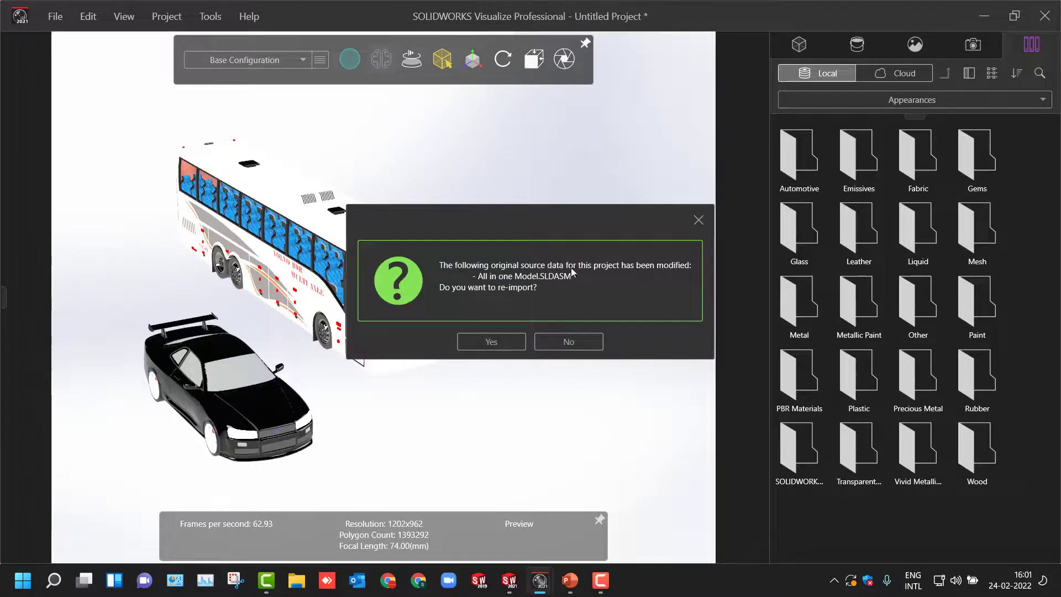
left_click(492, 342)
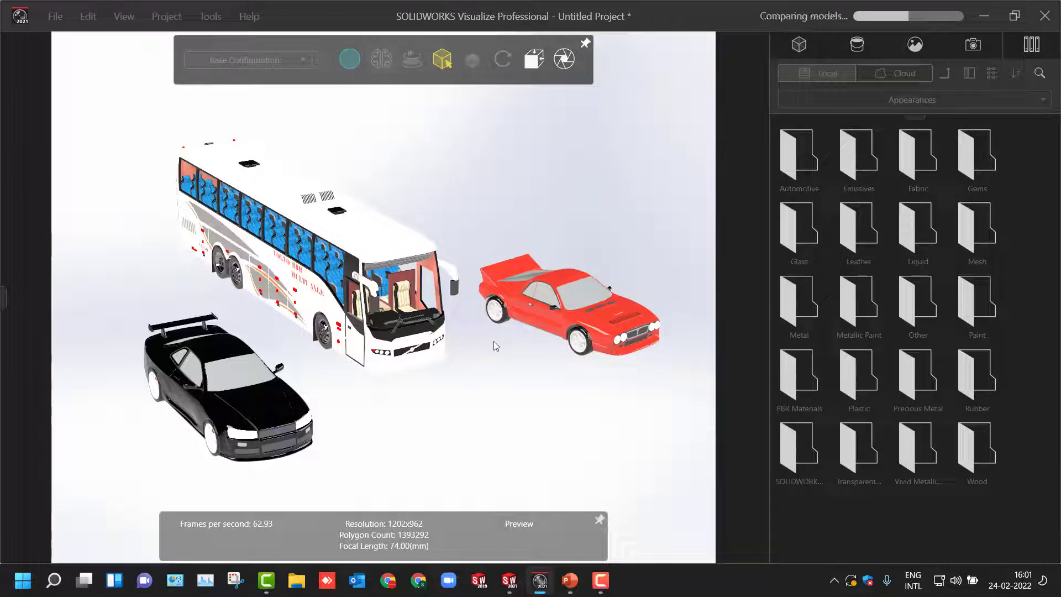
Frame the rearranged bus and cars from the front and render the viewport in Accurate mode
left_click_drag(494, 341, 411, 383)
scroll(394, 413, "down", 3)
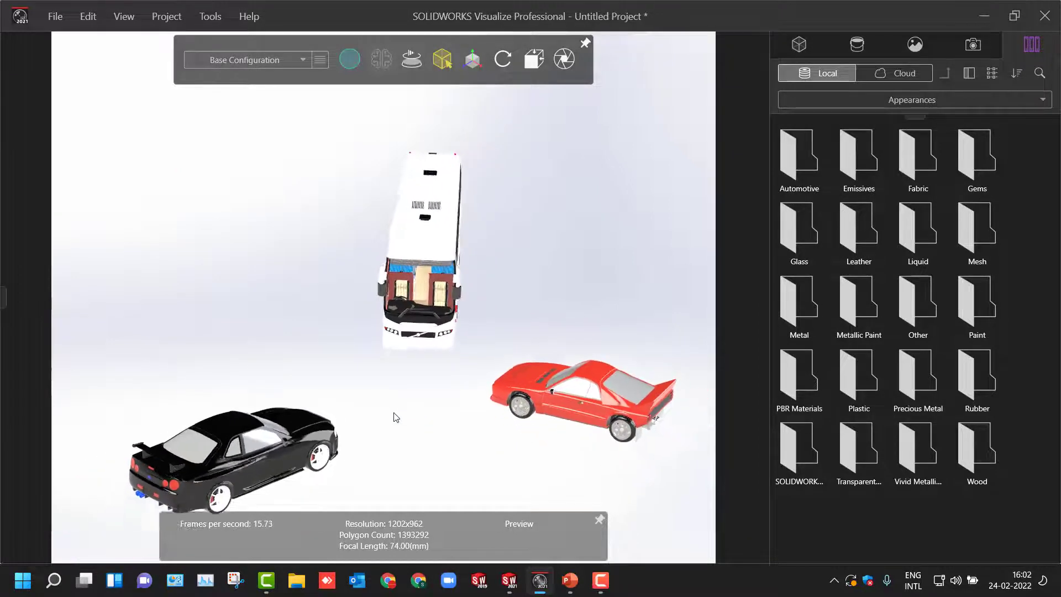
middle_click_drag(394, 413, 390, 359)
mouse_move(347, 58)
left_click(362, 91)
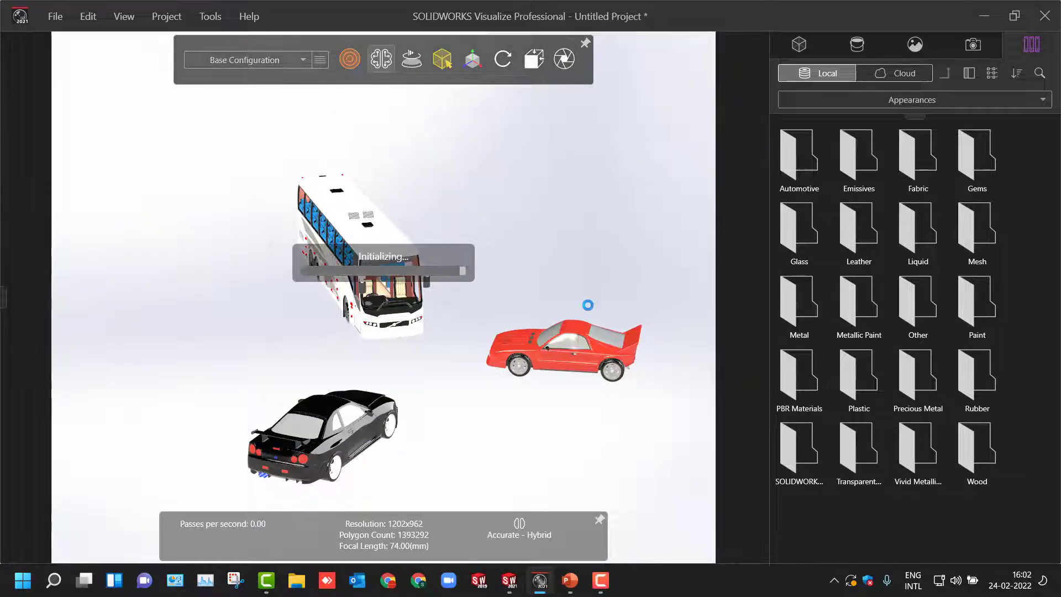
mouse_move(589, 305)
middle_mouse_down()
mouse_move(570, 304)
mouse_move(581, 304)
middle_mouse_up()
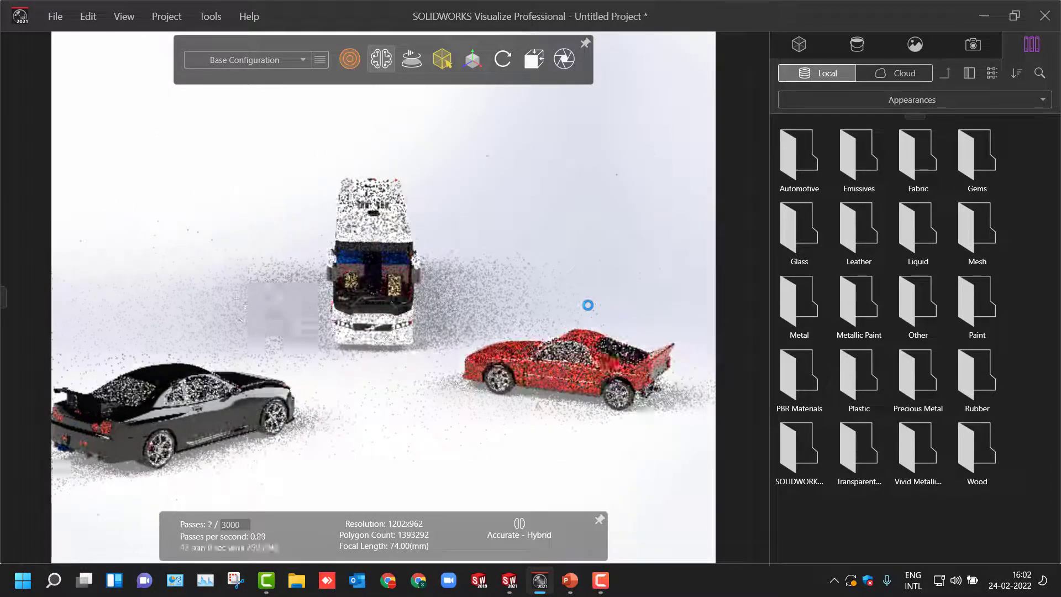
Reframe the rendered vehicles so the bus's side is shown and switch the viewport to Preview mode
scroll(589, 305, "down", 1)
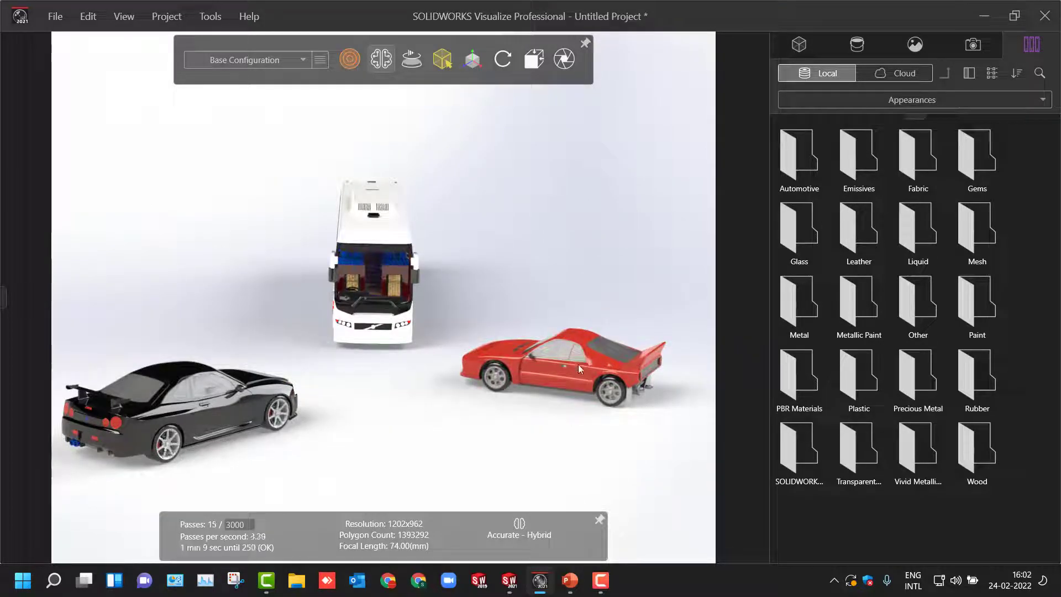
middle_click_drag(263, 326, 271, 325)
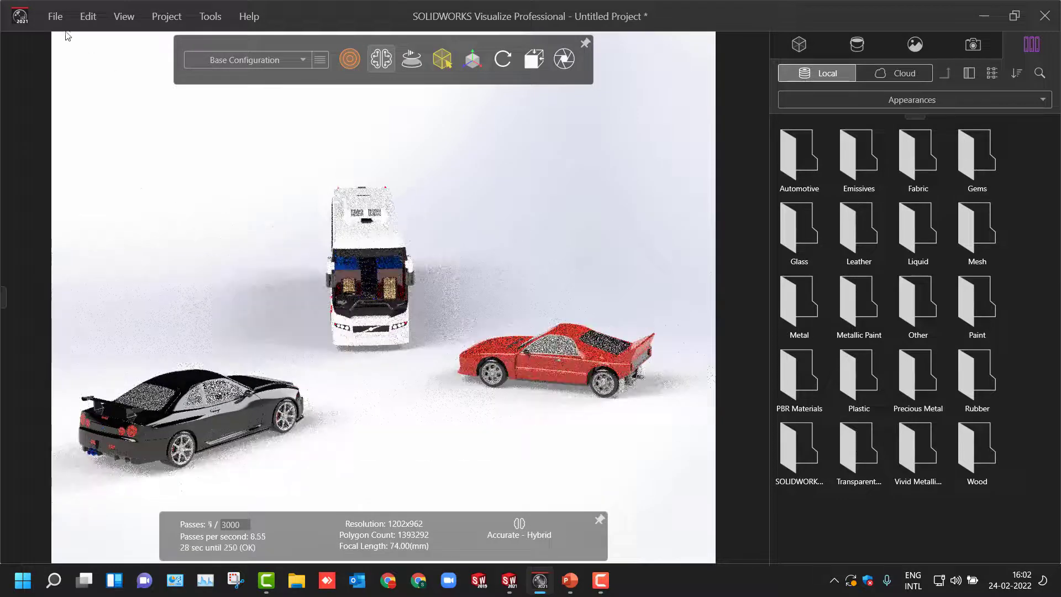
middle_click_drag(184, 205, 184, 205)
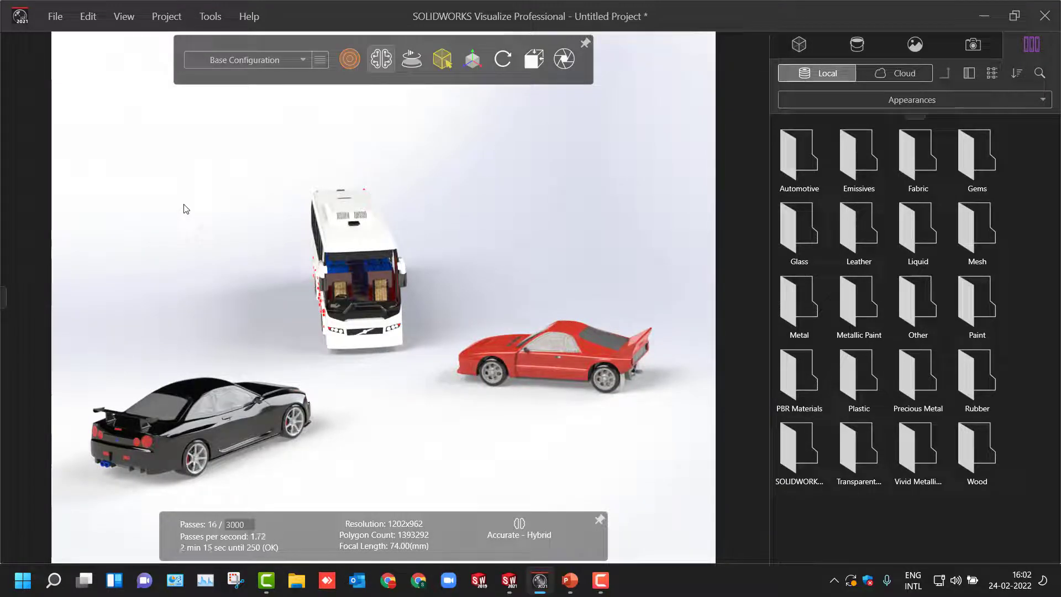
middle_click_drag(184, 209, 185, 208)
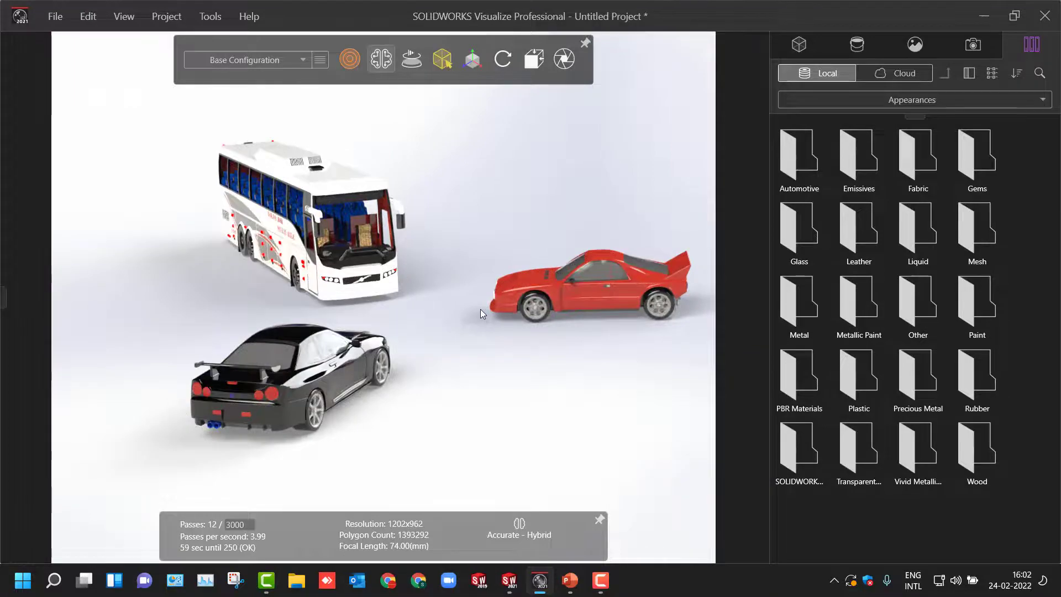
scroll(480, 309, "up", 1)
mouse_move(354, 68)
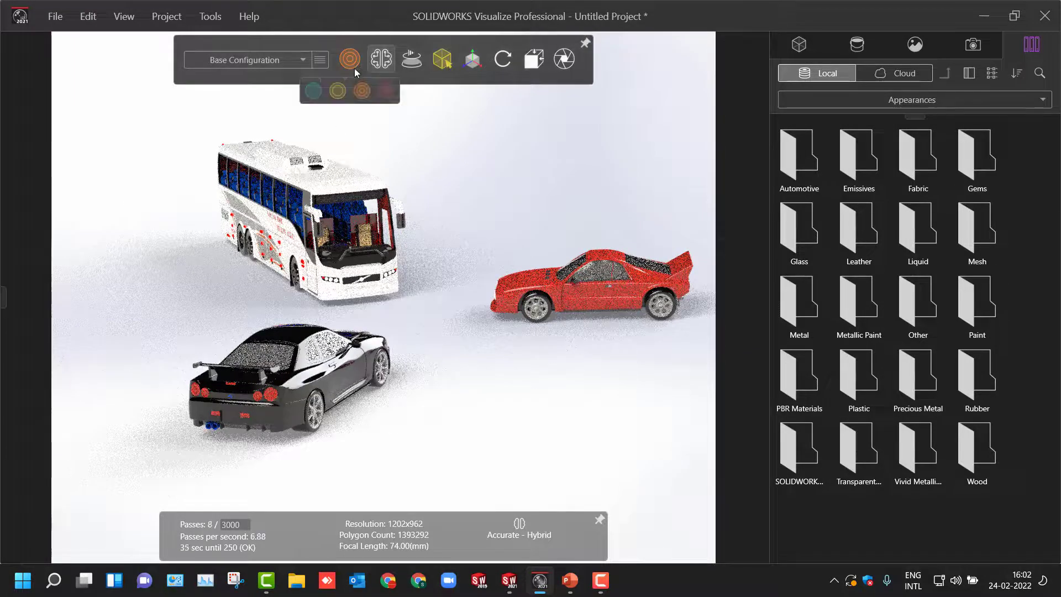
left_click(313, 91)
Select the bus body's white paint appearance and recolor it red by setting the saturation to 100
left_click(360, 183)
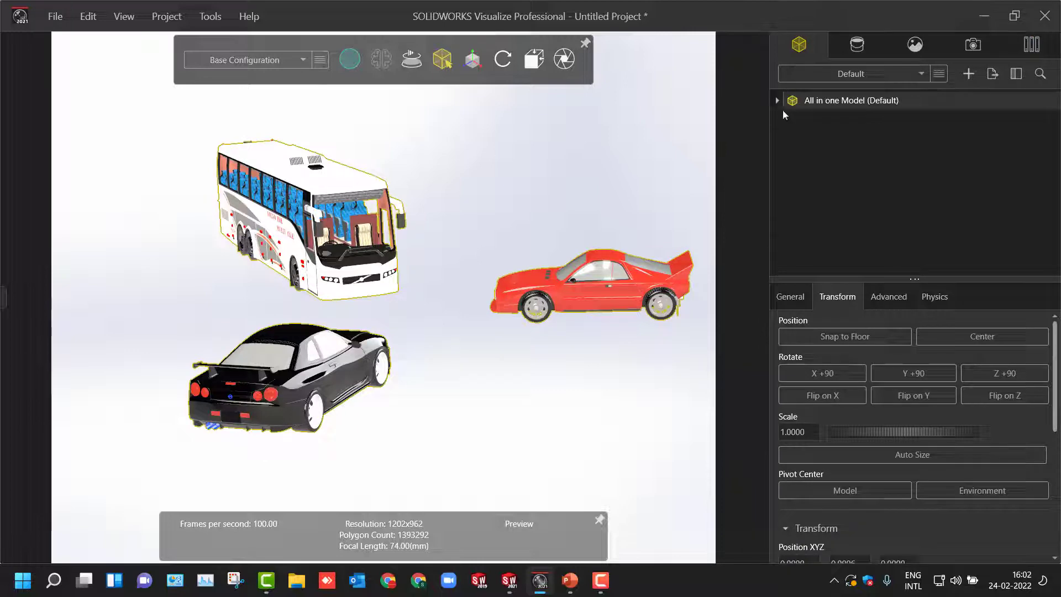
left_click(861, 45)
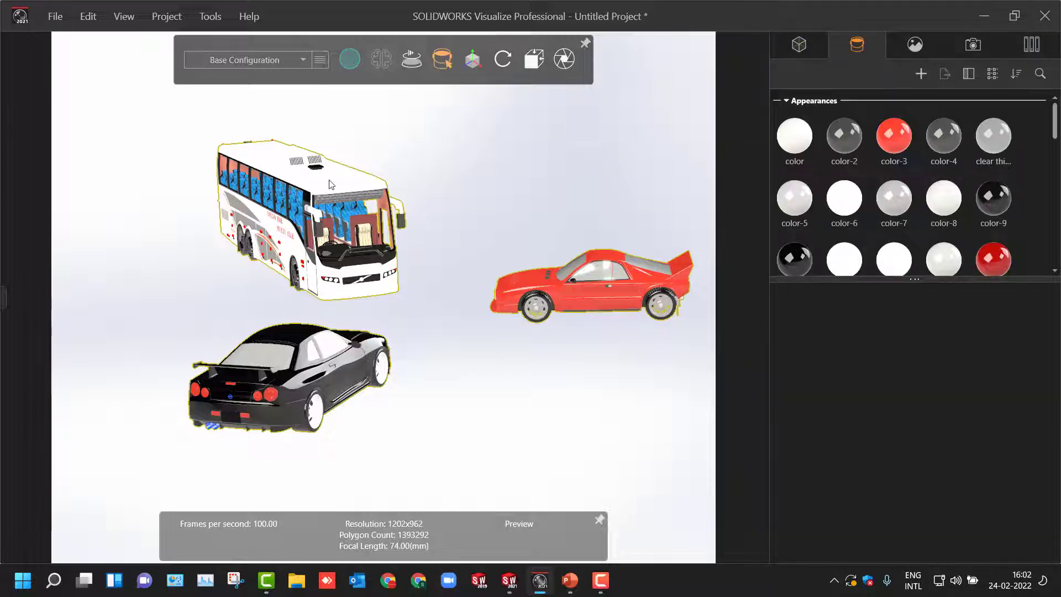
left_click(347, 191)
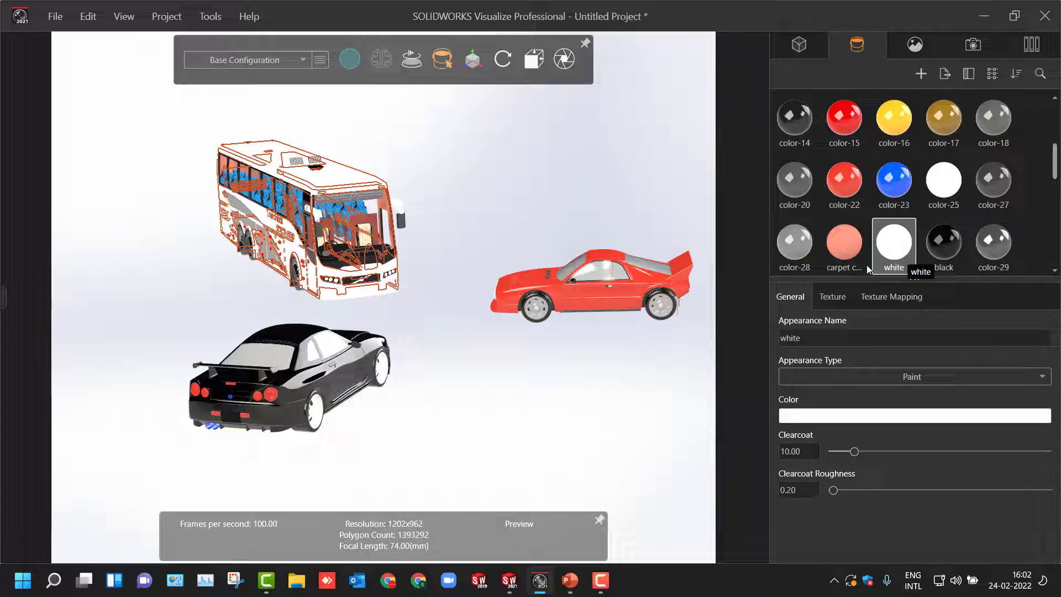
left_click(828, 379)
left_click(827, 379)
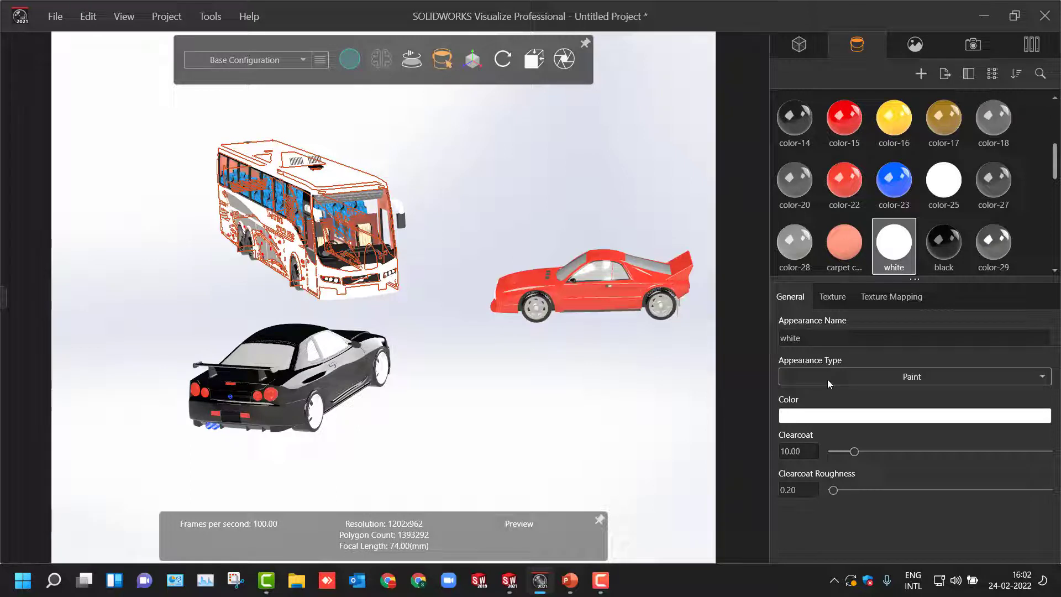
left_click(826, 422)
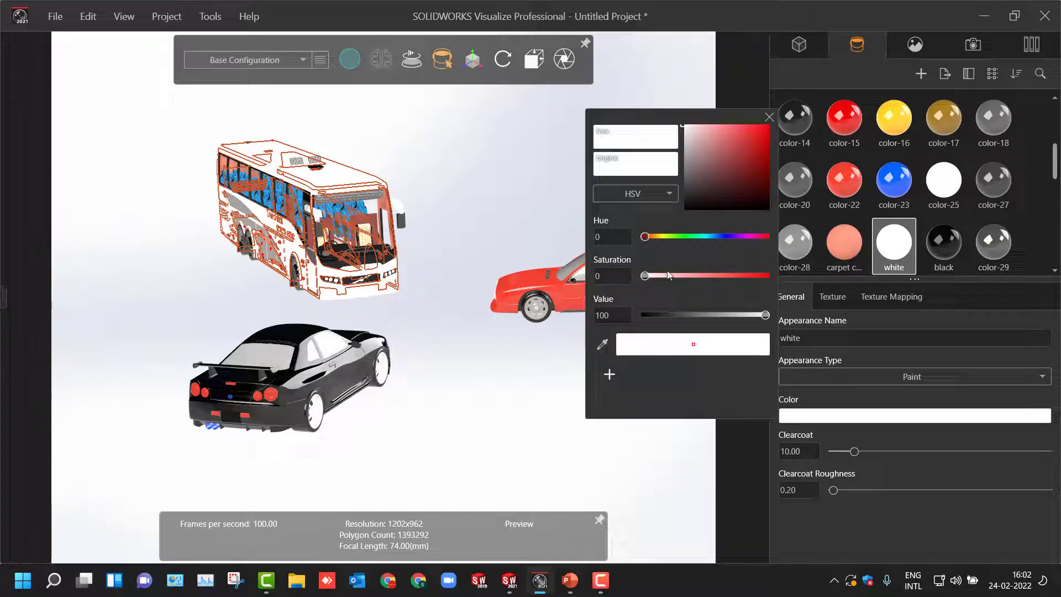
left_click_drag(645, 279, 769, 277)
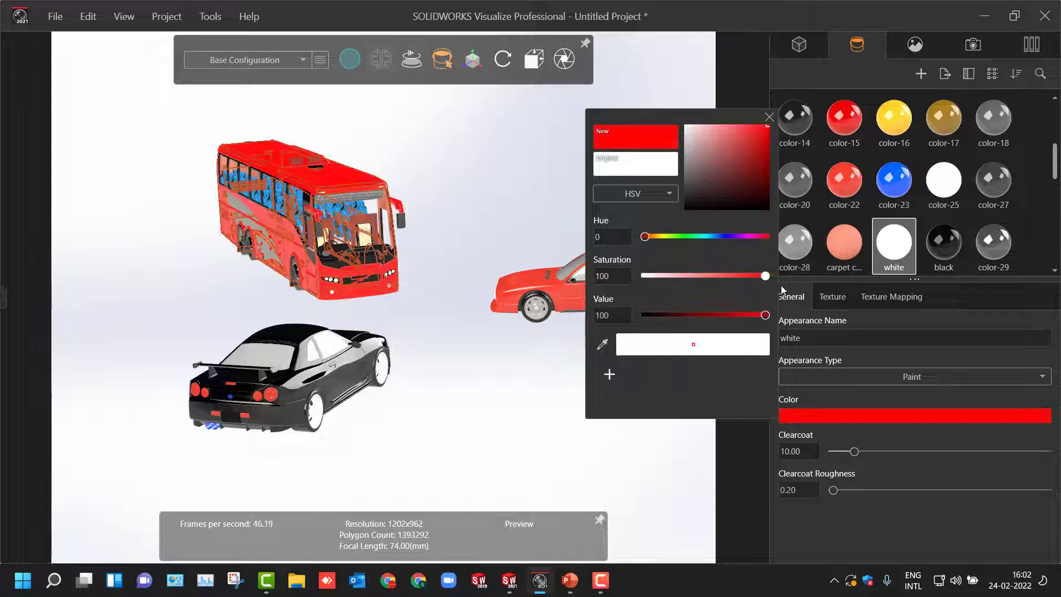
Change the color picker's model from HSV to RGB and close the picker
left_click(628, 193)
left_click(628, 216)
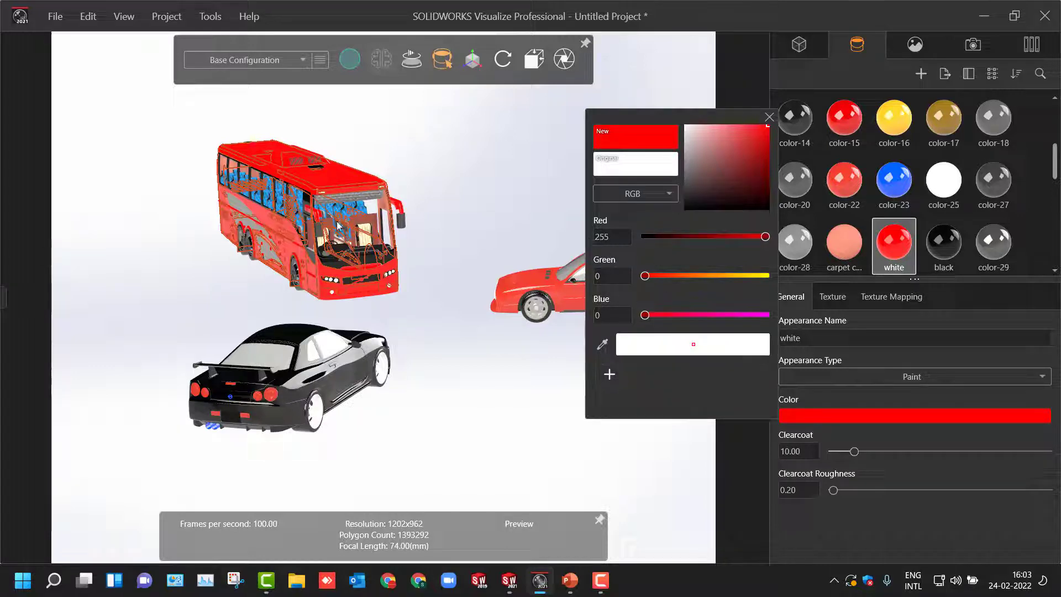
left_click(770, 118)
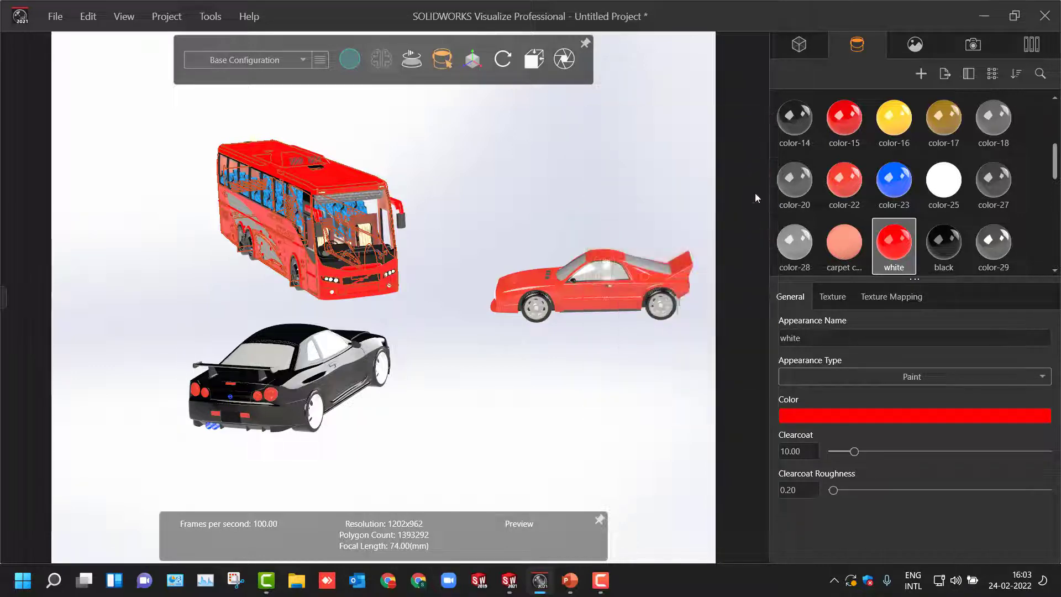
Examine the texture images available for the bus paint's bump map, including the Deep Fabric and Circle Mesh textures, without importing one
left_click(832, 297)
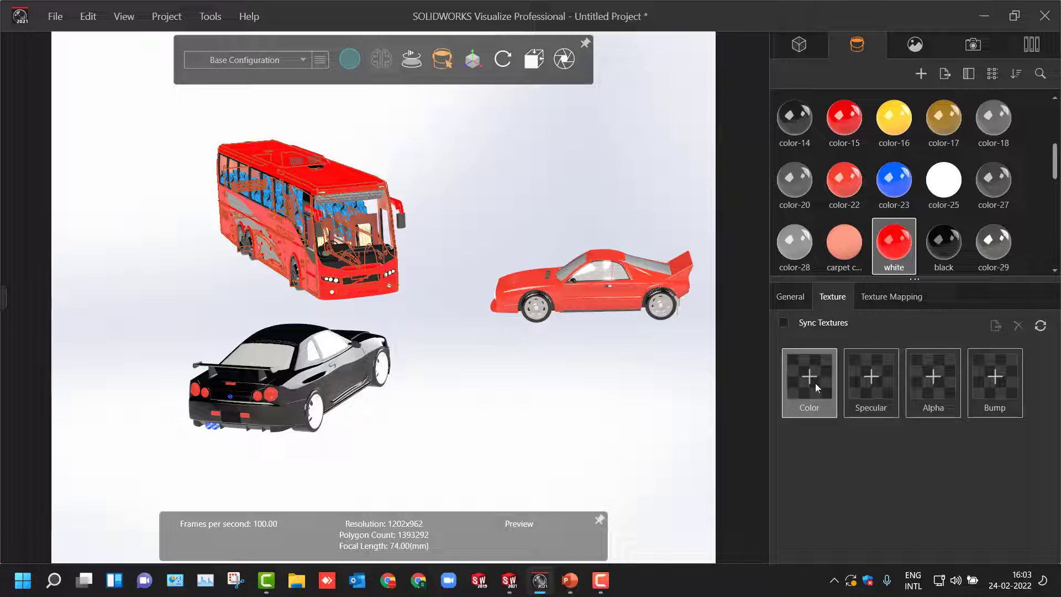
left_click(999, 378)
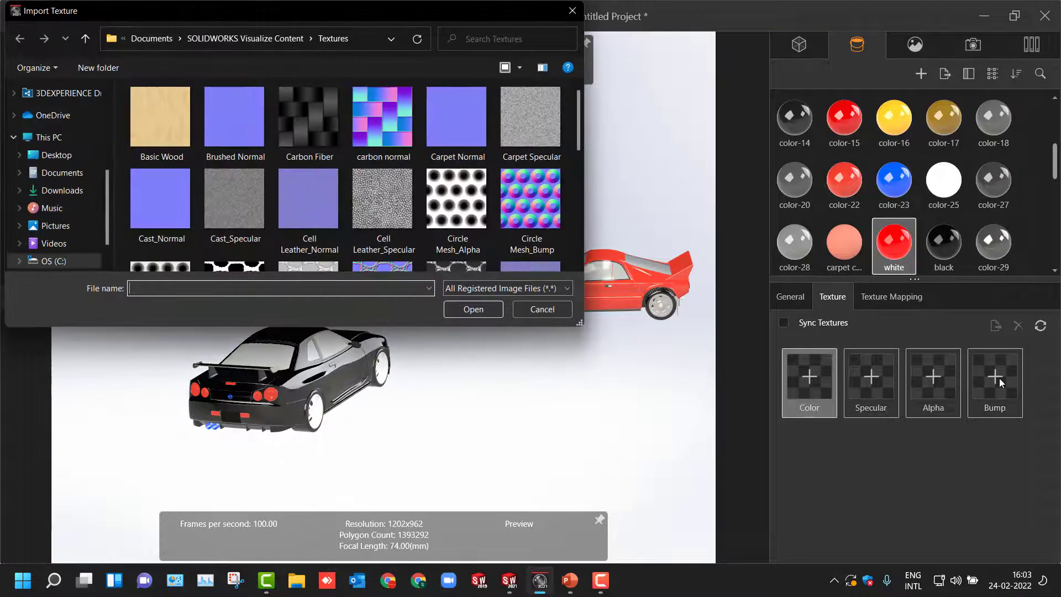
left_click(386, 209)
scroll(387, 212, "down", 3)
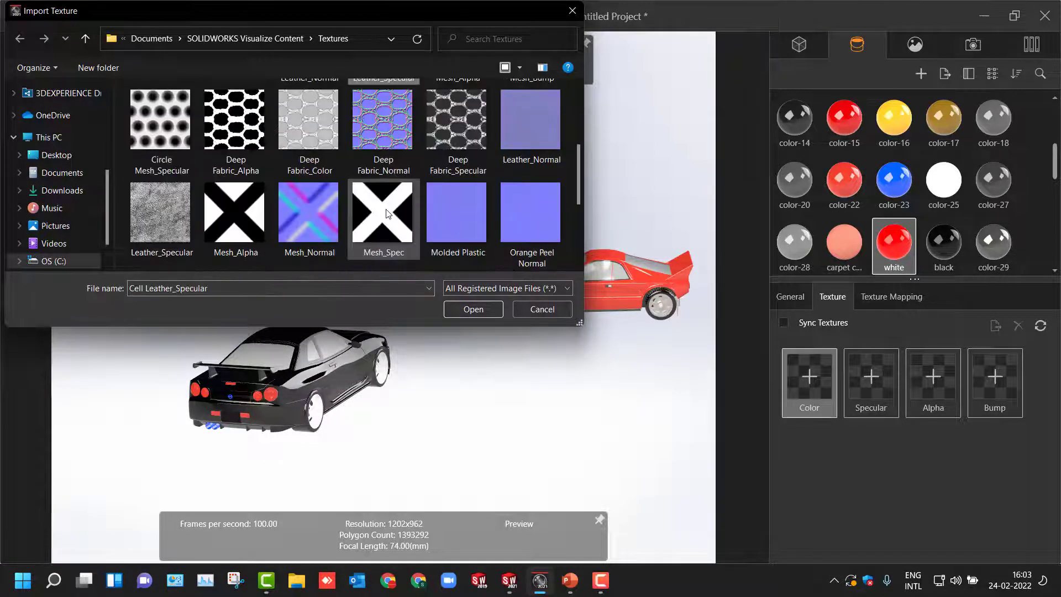
left_click(436, 144)
left_click(383, 141)
left_click(299, 141)
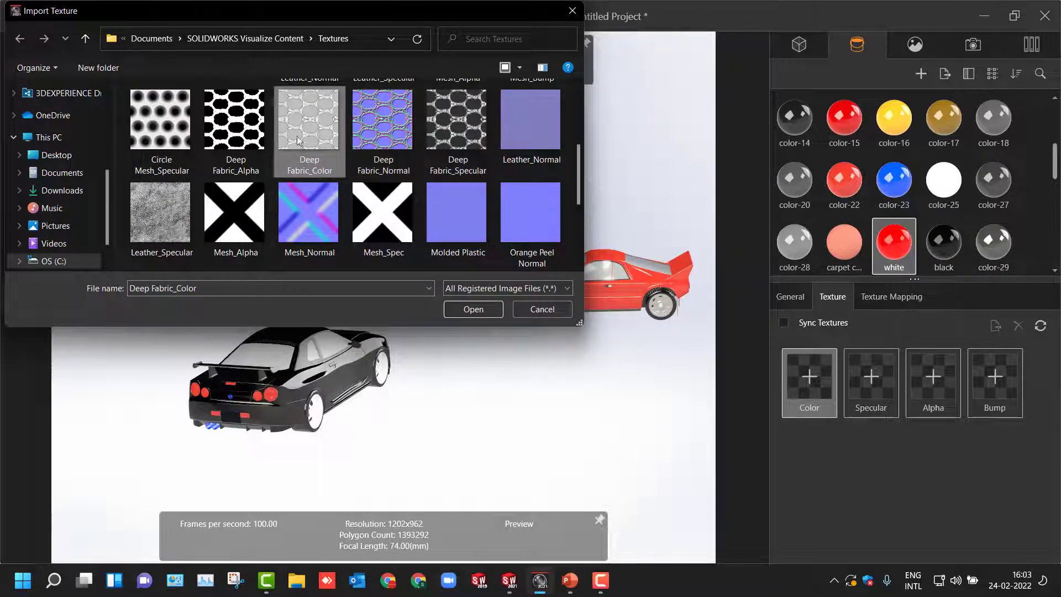
left_click(246, 146)
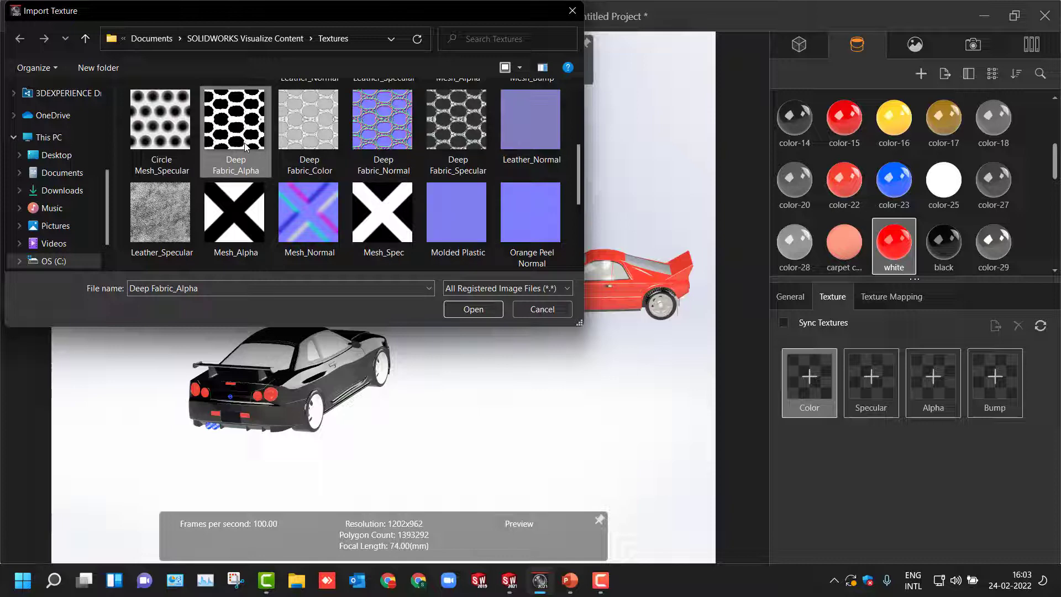
left_click(164, 128)
scroll(243, 147, "up", 2)
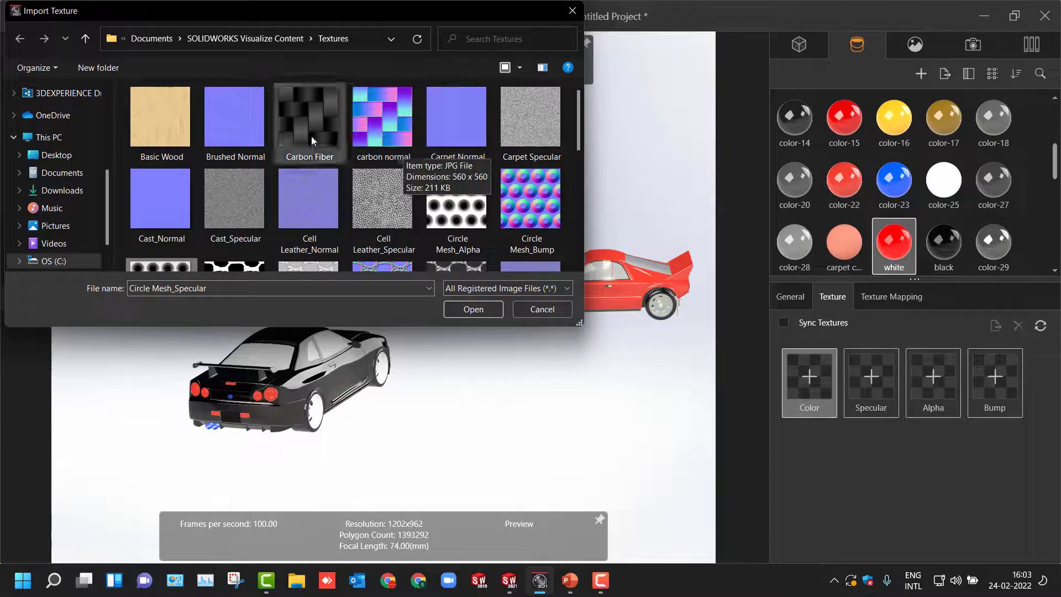
left_click(543, 310)
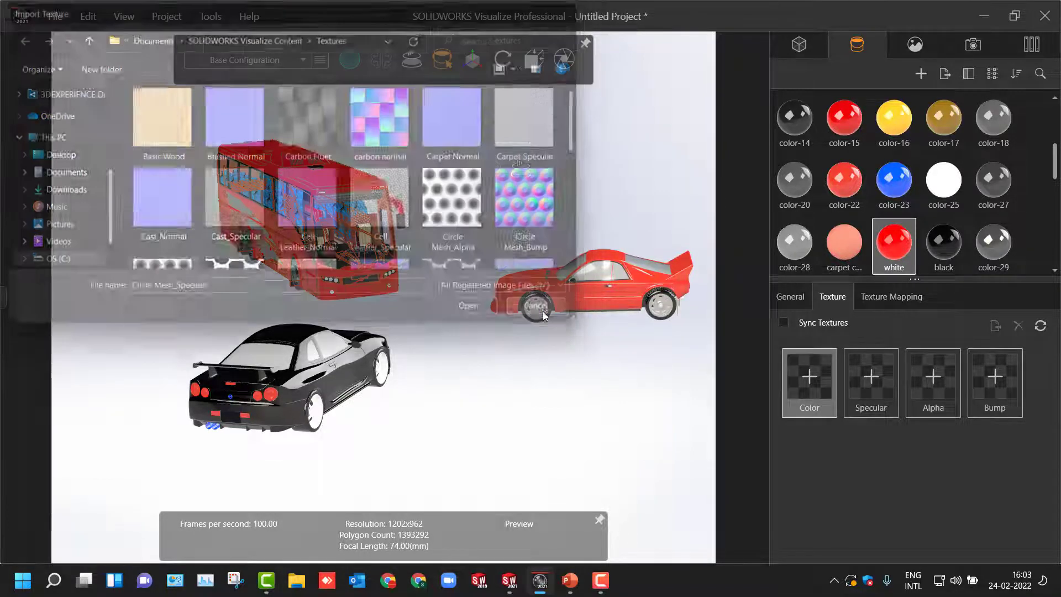
Check the bus paint's texture mapping settings, inspect the red car body's appearance and clear the selection
left_click(890, 298)
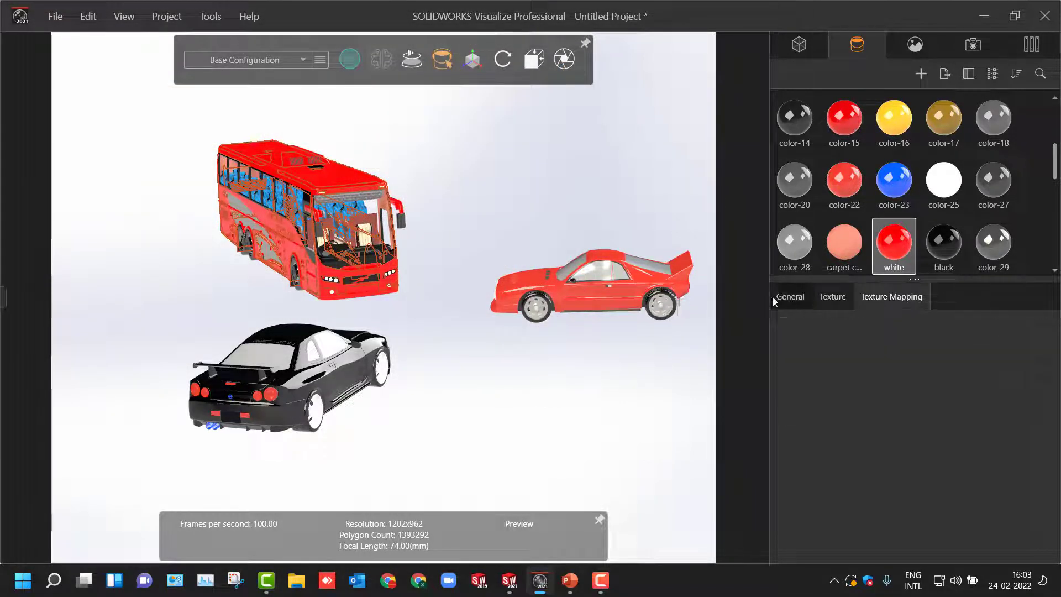
left_click(583, 291)
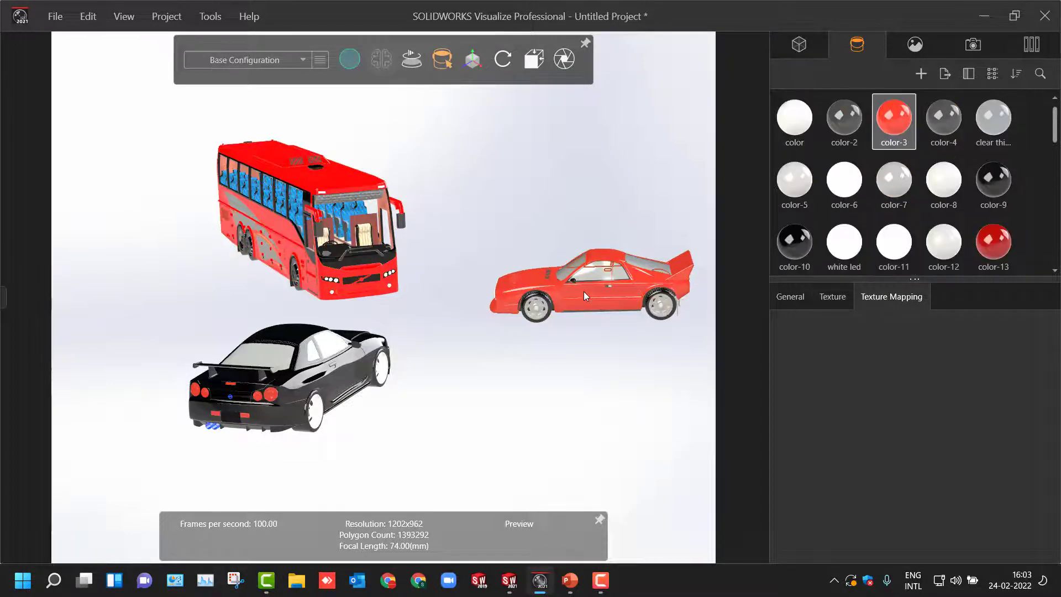
left_click(578, 358)
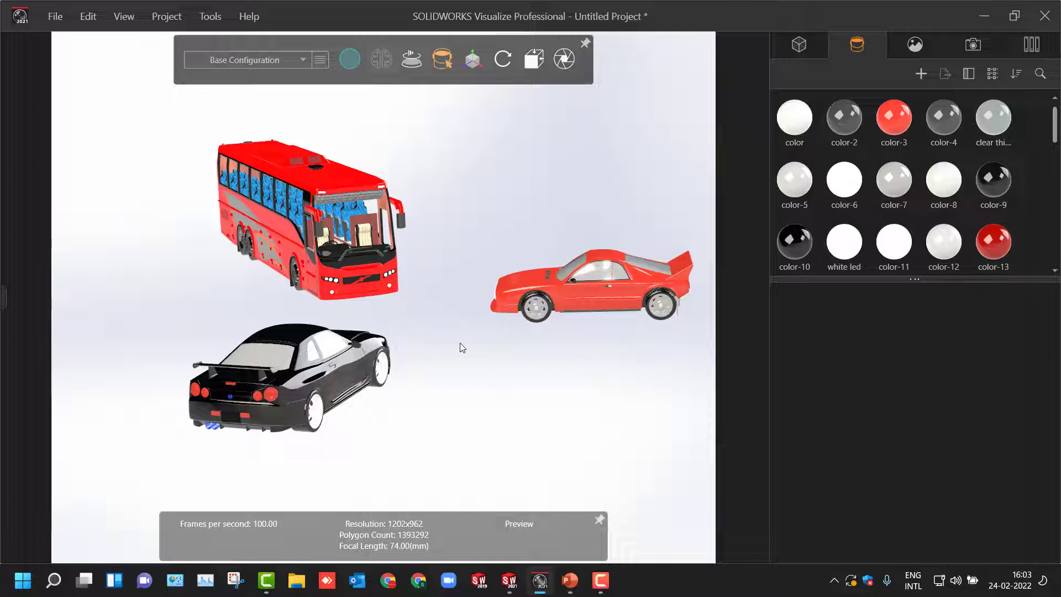
View the settings of the 3 Point Faded environment and switch to the YouTube Training Contents presentation in PowerPoint
scroll(460, 343, "up", 2)
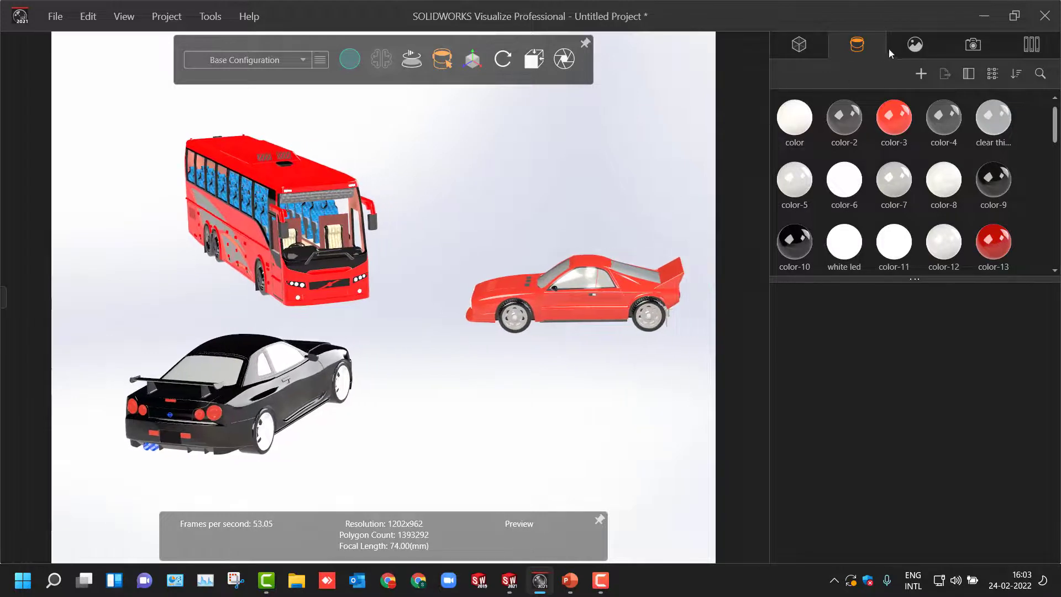
left_click(916, 45)
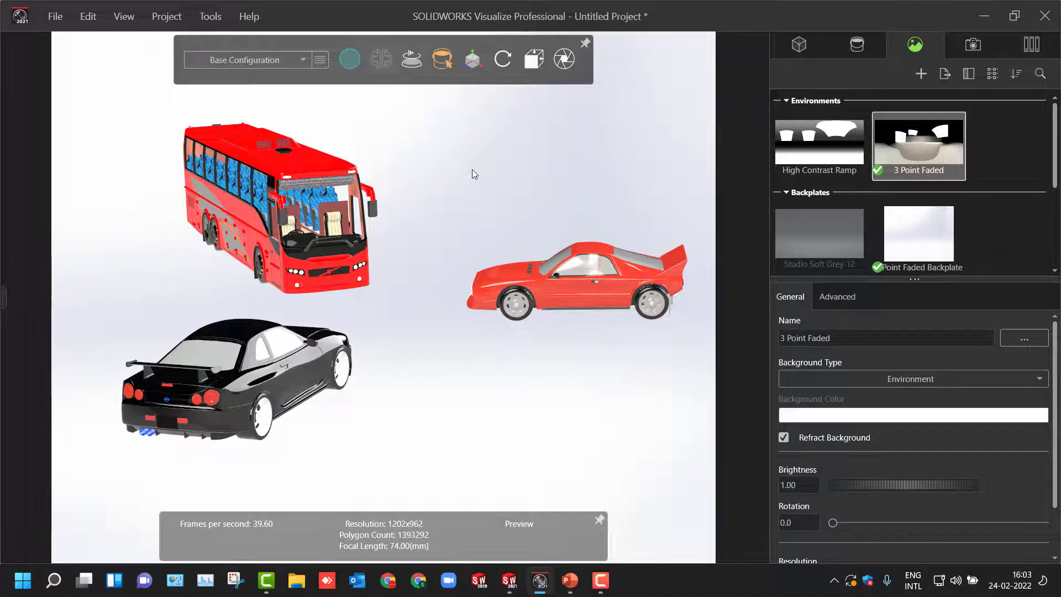
left_click(570, 580)
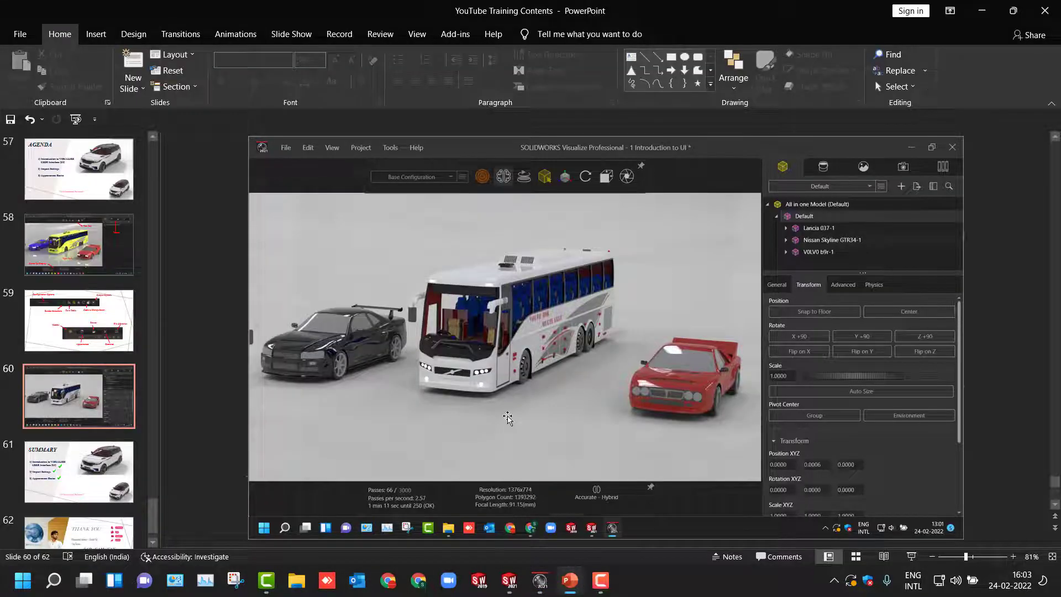